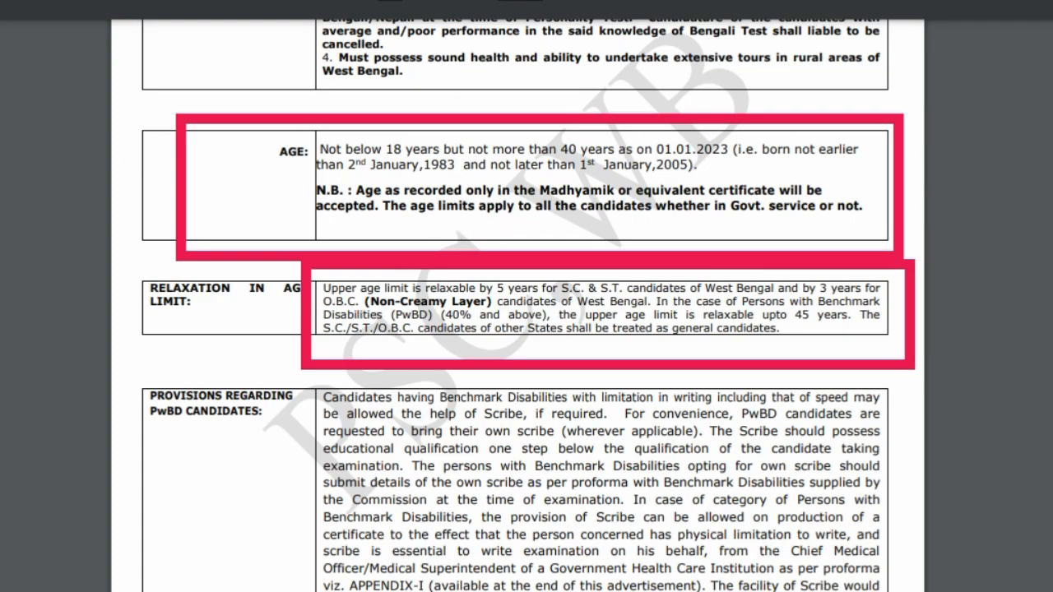
- Scroll the notification PDF past the age, fee and qualifying-marks rules to the examination centres list
scroll(184, 345, down, 10)
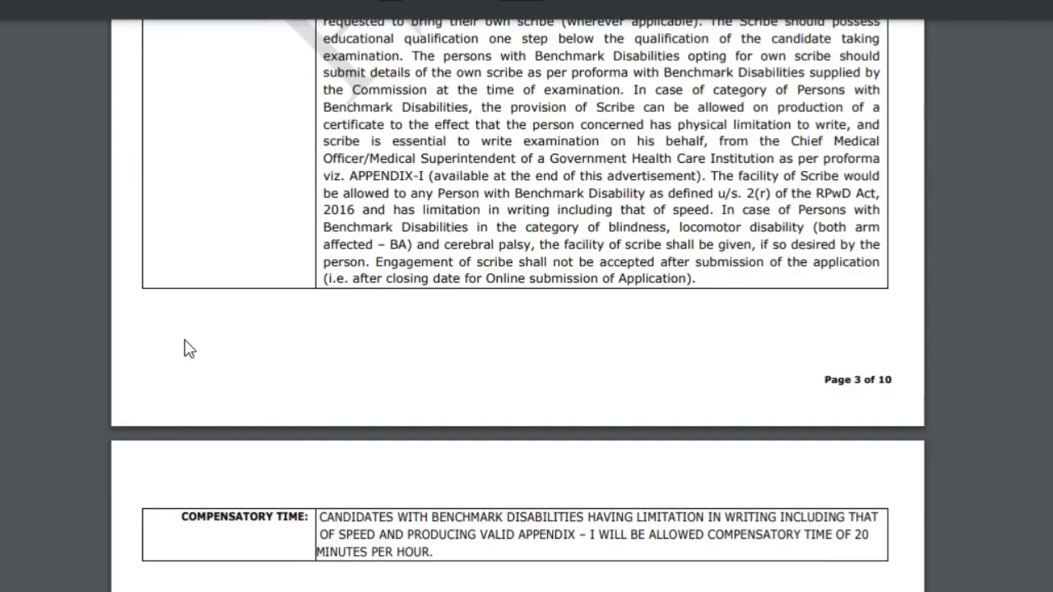
scroll(186, 340, down, 6)
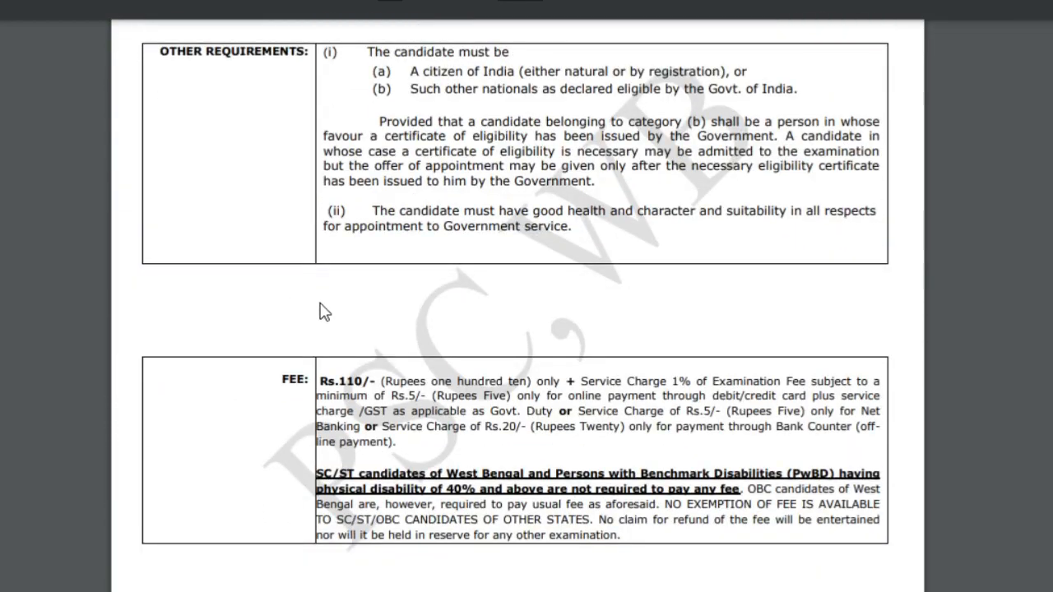
scroll(329, 329, down, 20)
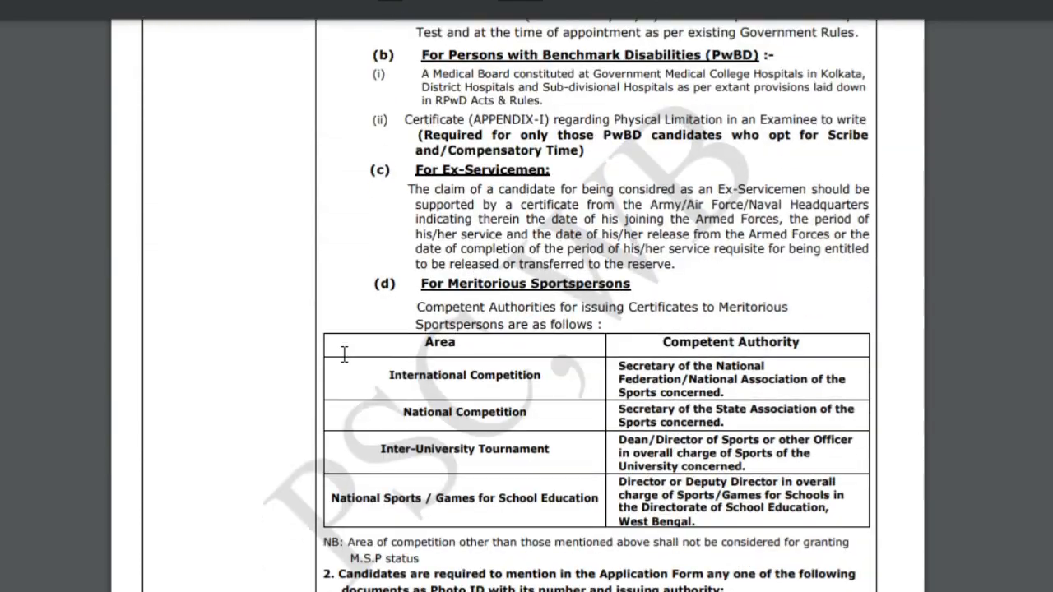
scroll(344, 355, down, 15)
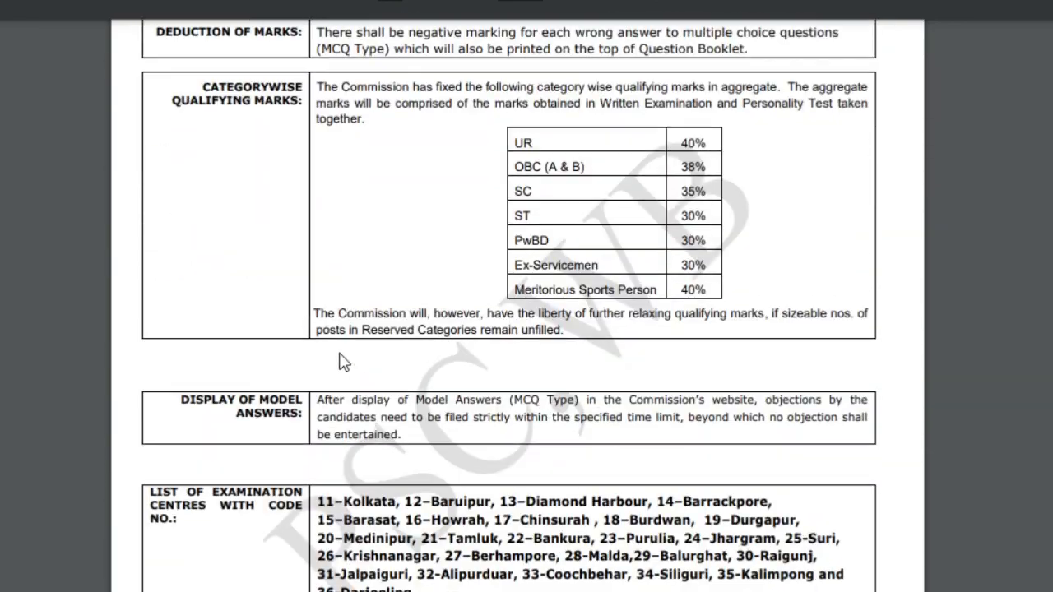
scroll(344, 363, down, 3)
scroll(338, 354, down, 12)
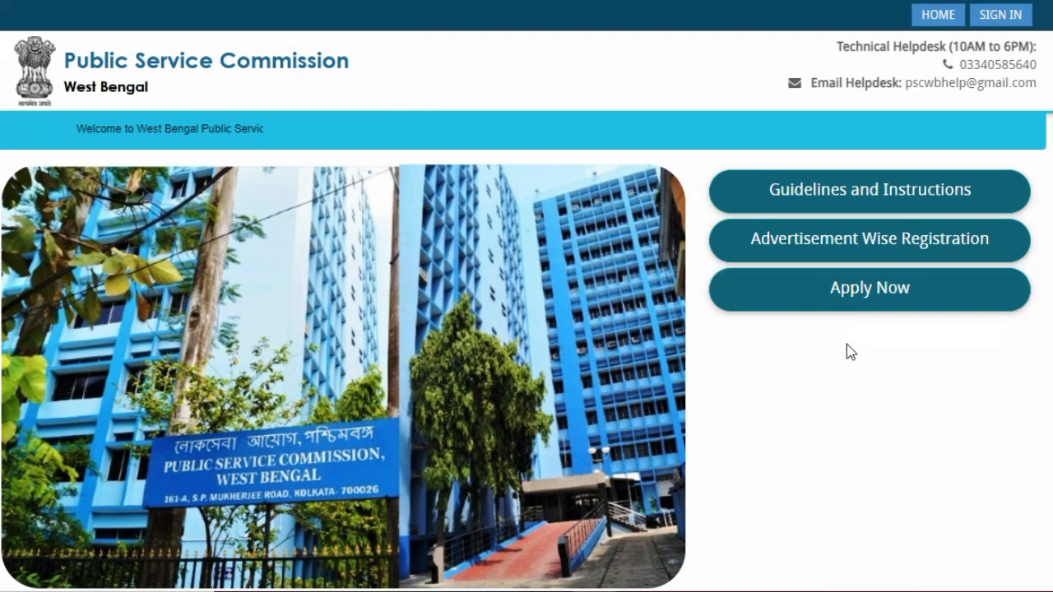
- Open the advertisements list showing 04/2023 Sub-Inspector, Food & Supplies, open 22/08/2023 to 20/09/2023
click(859, 294)
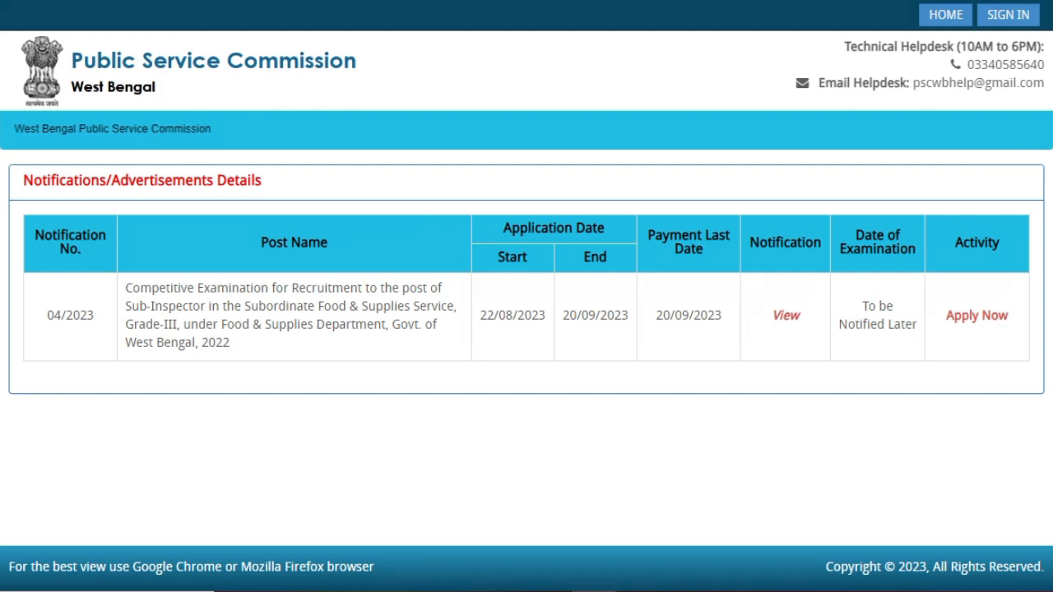
mouse_move(86, 260)
mouse_down()
mouse_move(332, 442)
mouse_move(444, 386)
mouse_move(473, 387)
mouse_up()
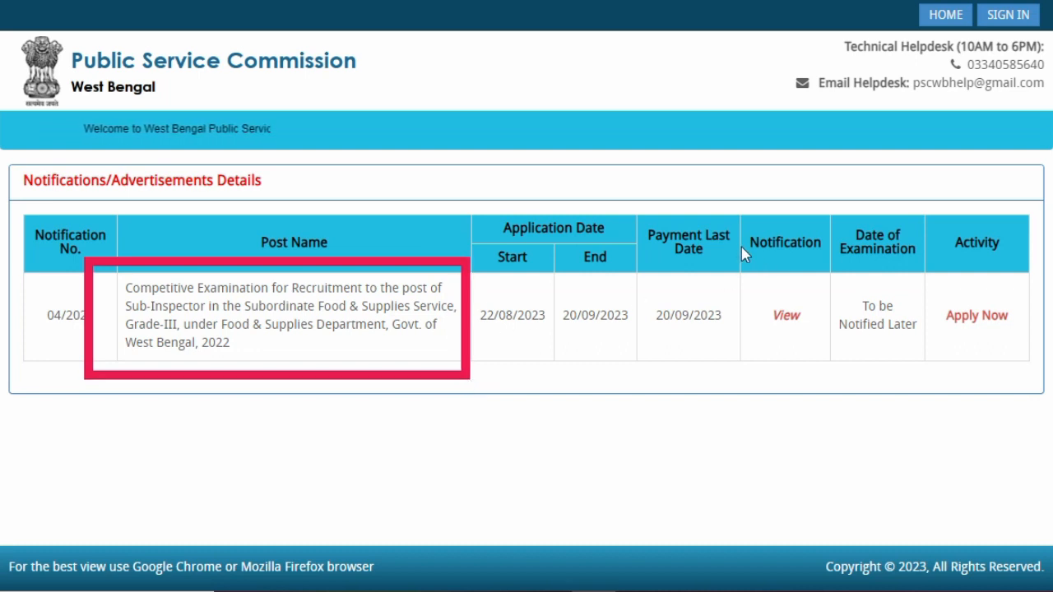
mouse_move(739, 280)
mouse_down()
mouse_move(808, 361)
mouse_move(826, 366)
mouse_up()
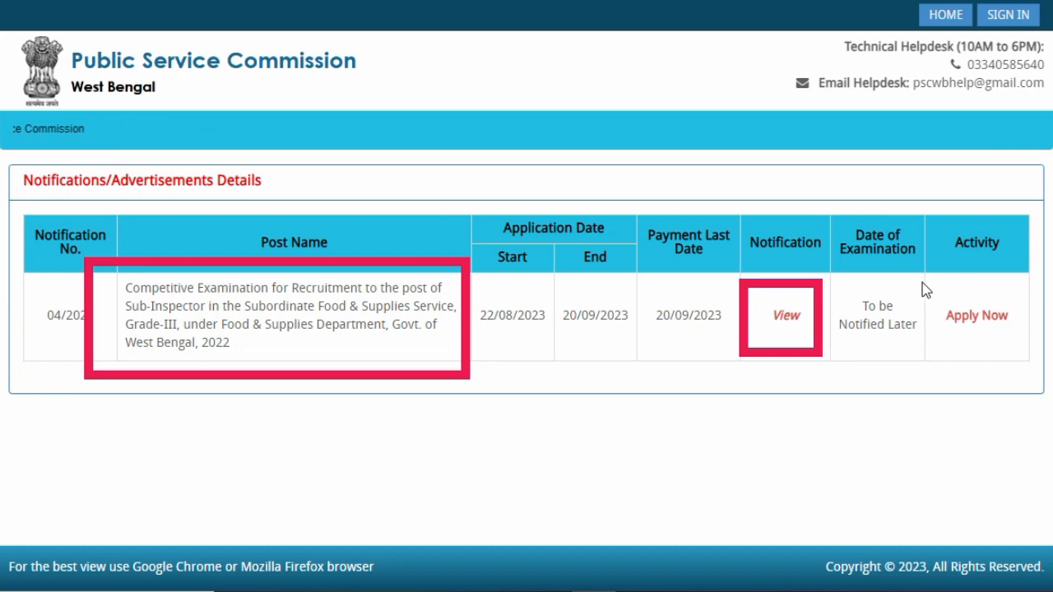
mouse_move(930, 291)
mouse_down()
mouse_move(941, 332)
mouse_move(1035, 357)
mouse_up()
key(Escape)
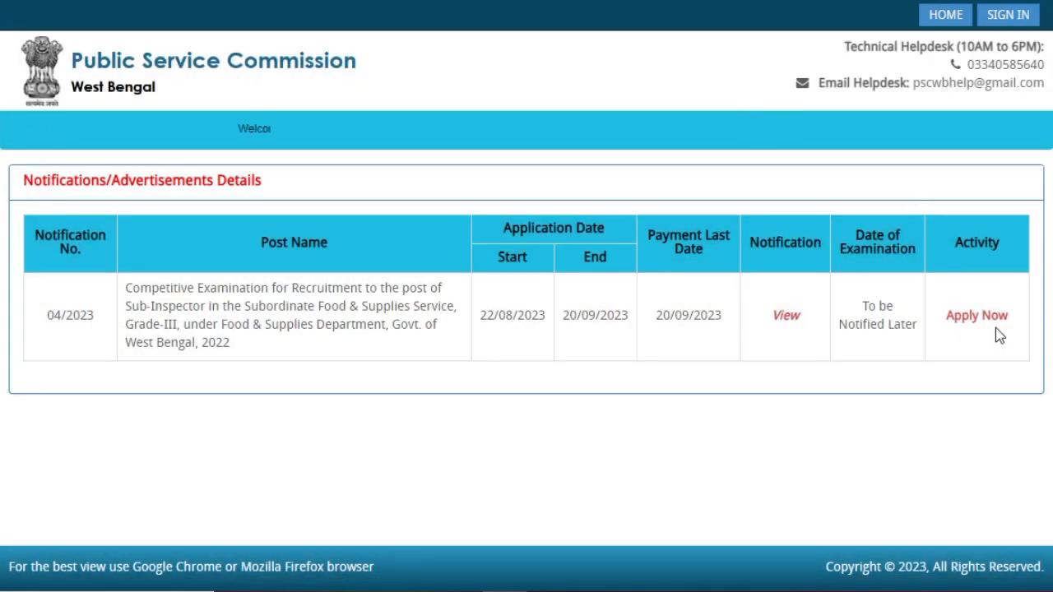
- Apply for the Sub-Inspector post and choose new-applicant registration instead of signing in
click(985, 317)
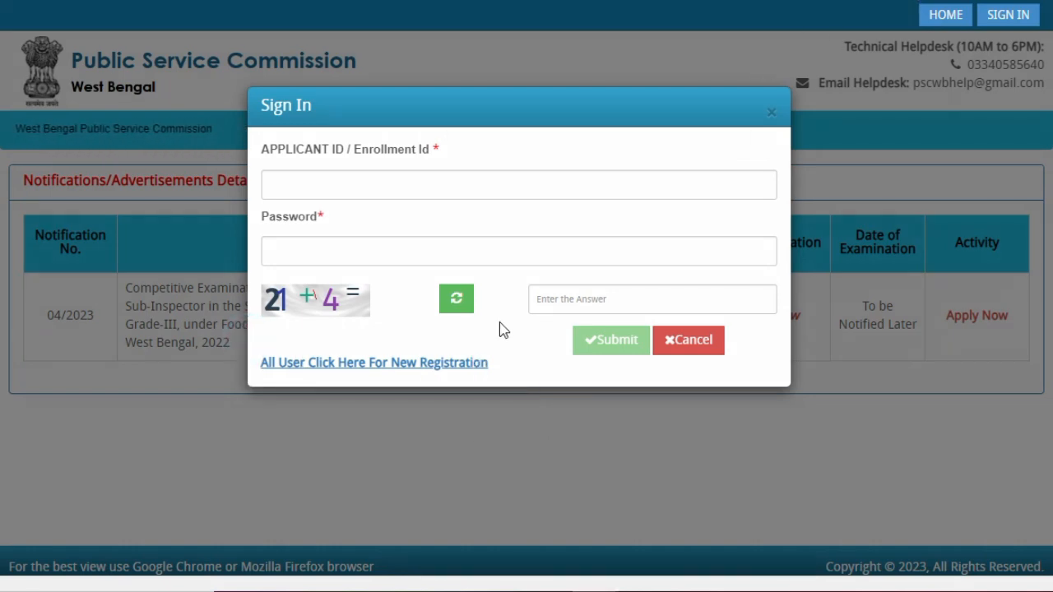
click(374, 363)
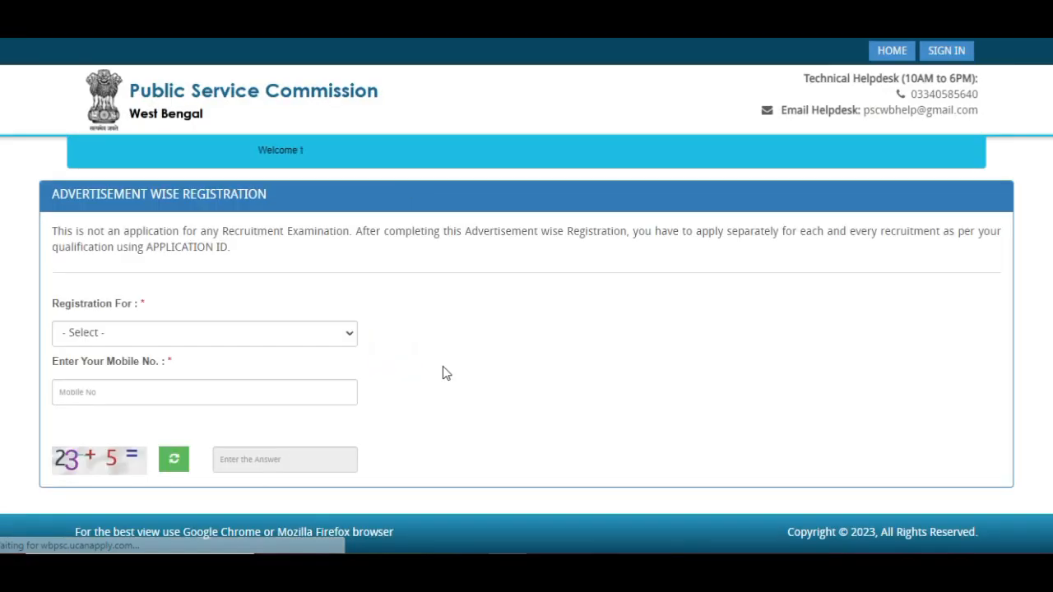
- Register for the Sub-Inspector competitive examination with the mobile number and captcha answer 28
click(210, 335)
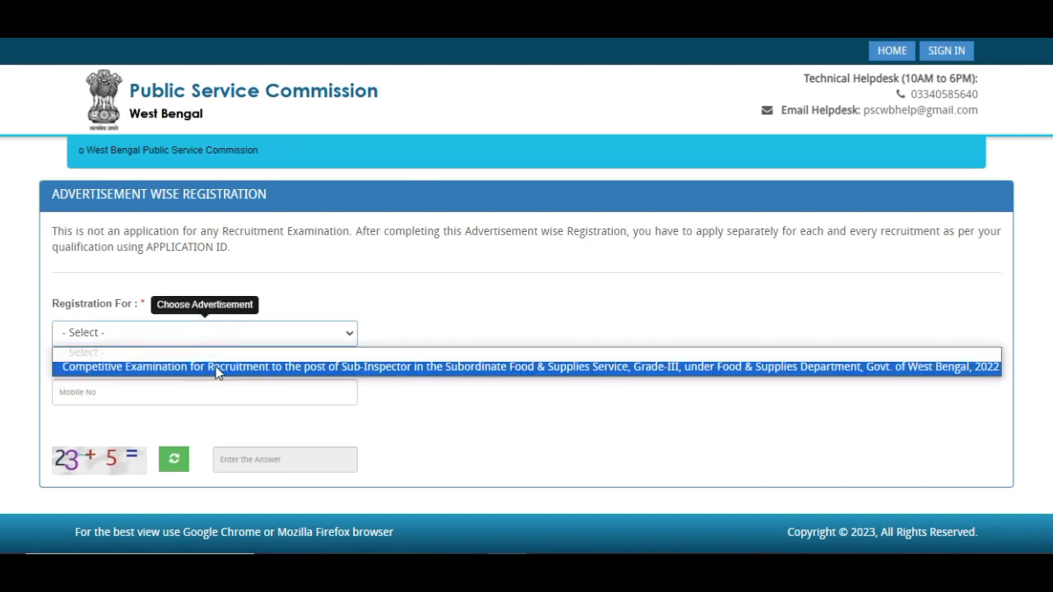
click(218, 371)
click(211, 402)
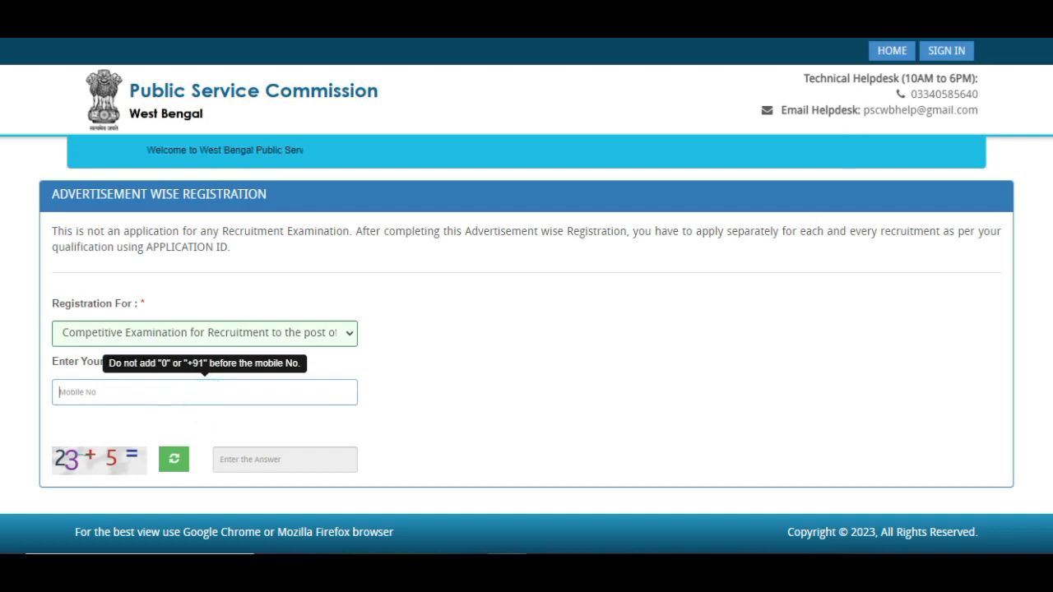
click(585, 573)
mouse_move(621, 342)
mouse_down()
mouse_move(362, 459)
mouse_move(337, 445)
mouse_up()
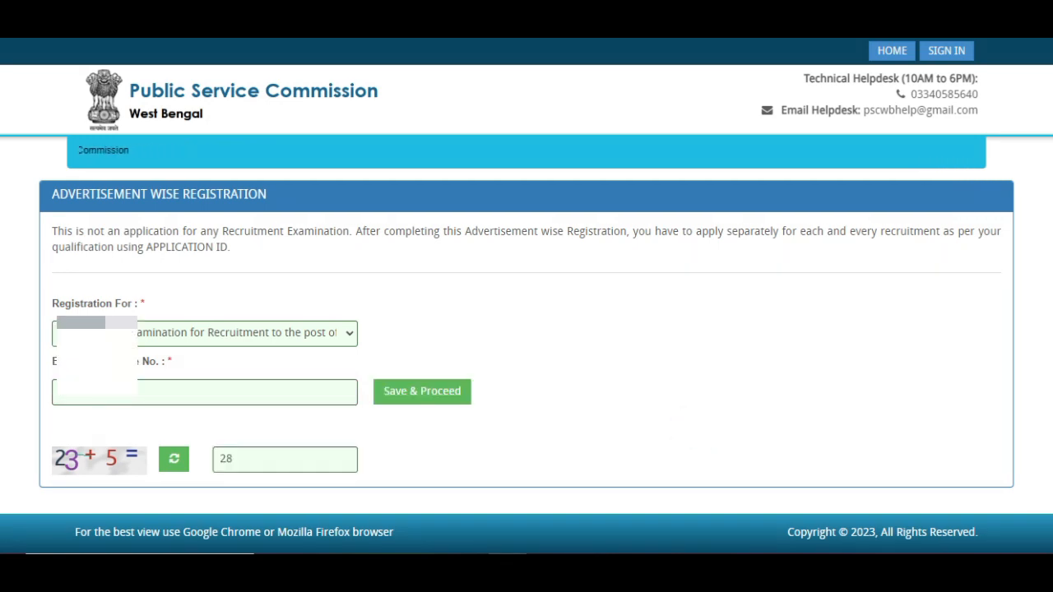
mouse_move(488, 336)
mouse_down()
mouse_move(381, 425)
mouse_move(360, 428)
mouse_up()
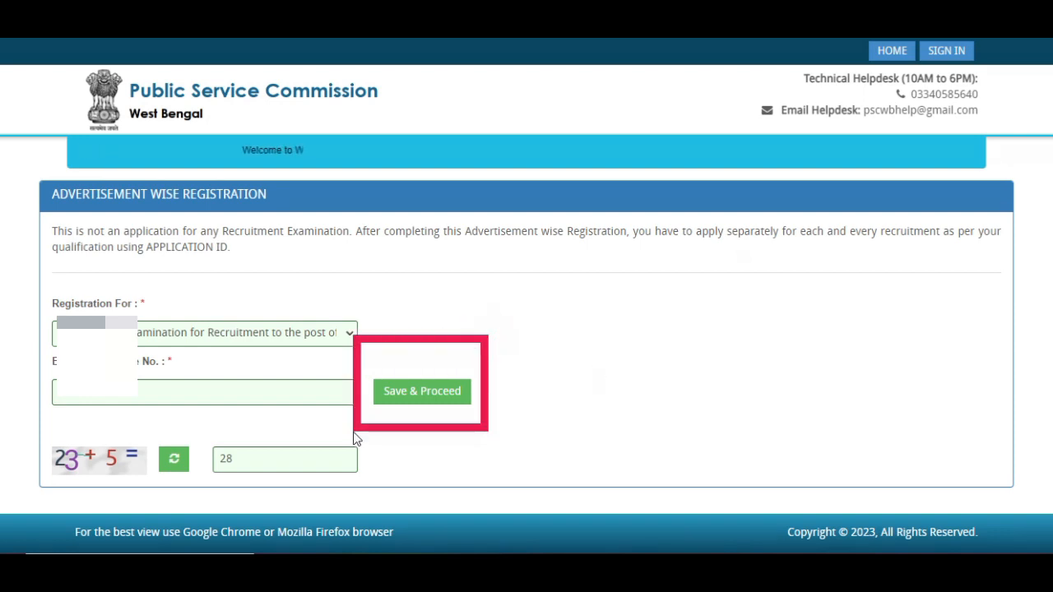
key(Escape)
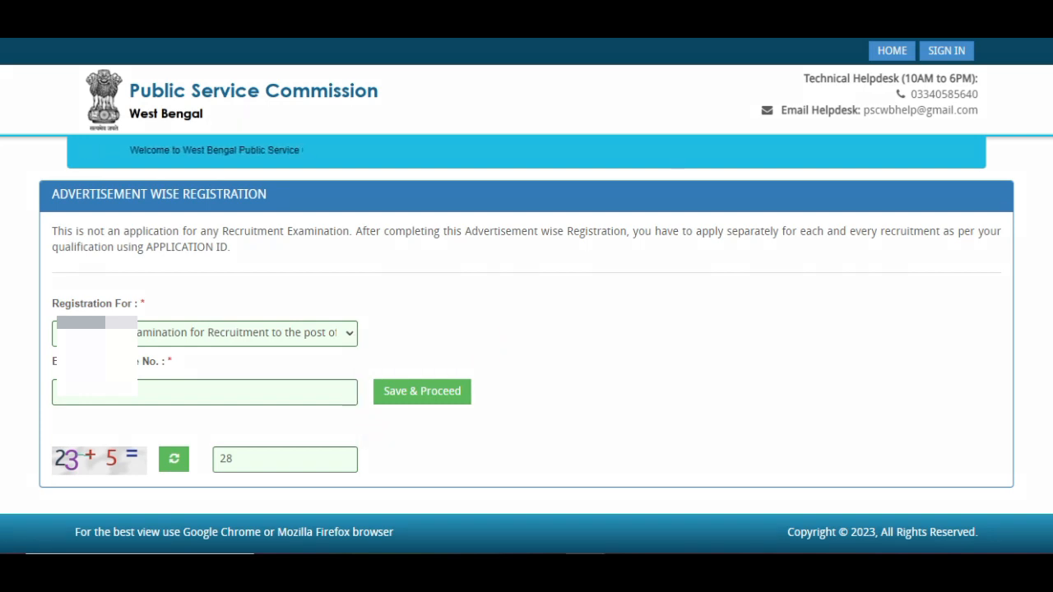
click(420, 402)
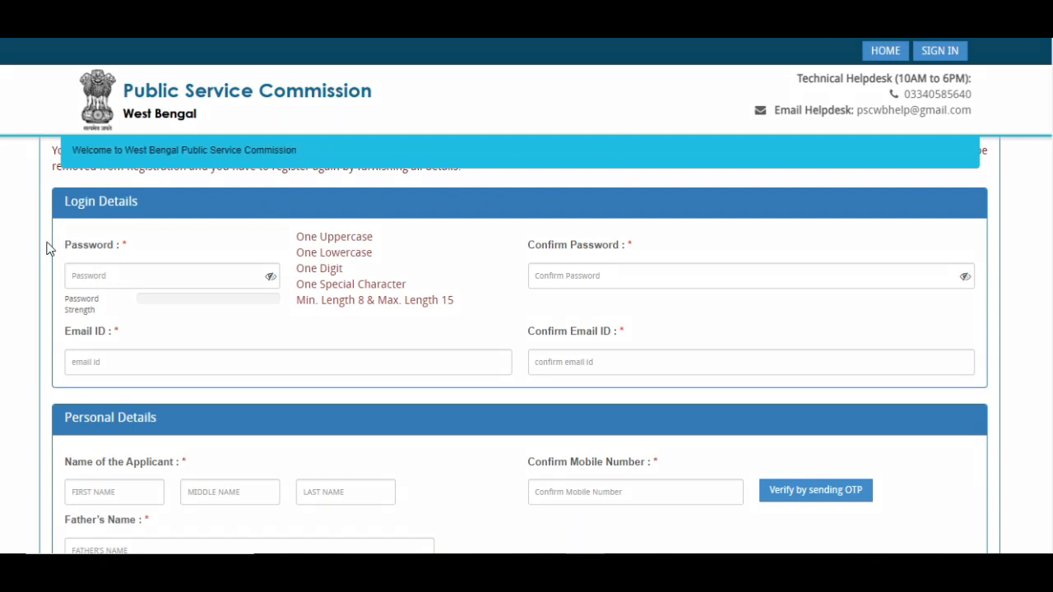
- Enter an Extra Strong password and the e-mail address, each with its confirmation
mouse_move(47, 248)
mouse_down()
mouse_move(228, 317)
mouse_move(305, 314)
mouse_up()
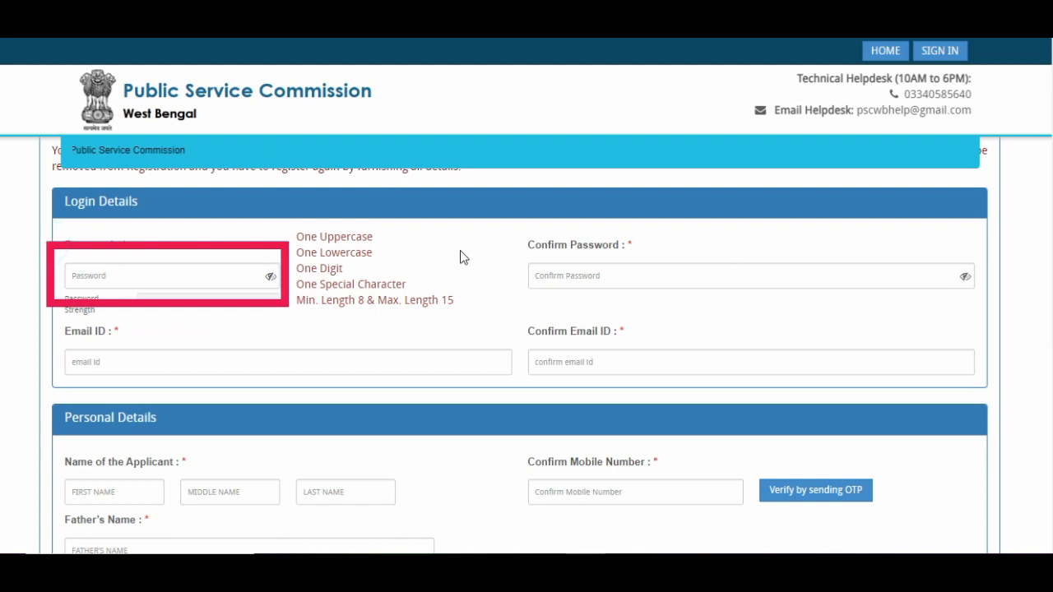
mouse_move(469, 233)
mouse_down()
mouse_move(747, 312)
mouse_move(1010, 317)
mouse_move(992, 316)
mouse_up()
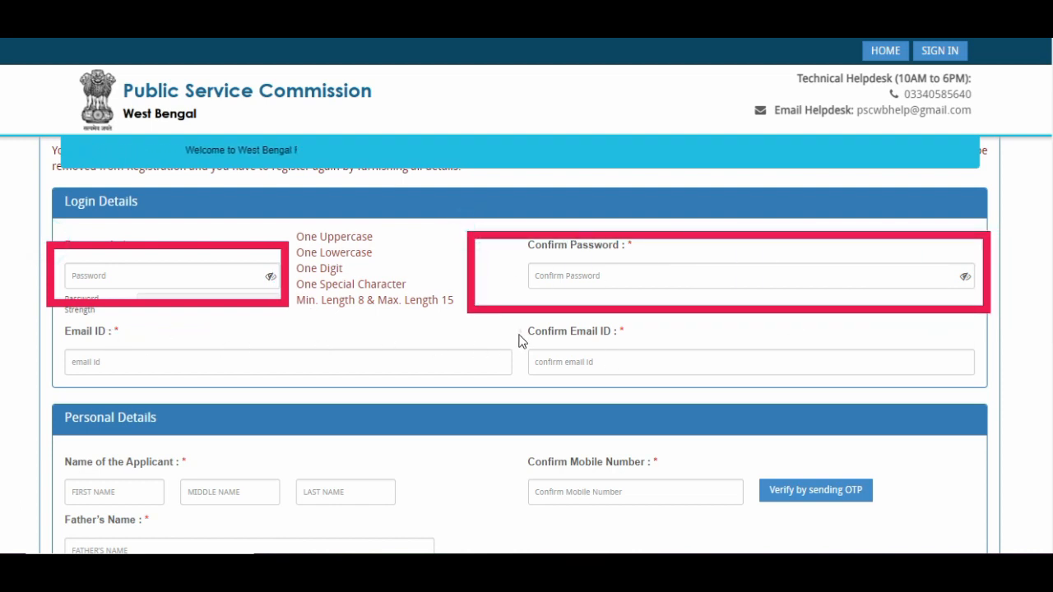
mouse_move(519, 334)
mouse_down()
mouse_move(1, 413)
mouse_move(48, 397)
mouse_up()
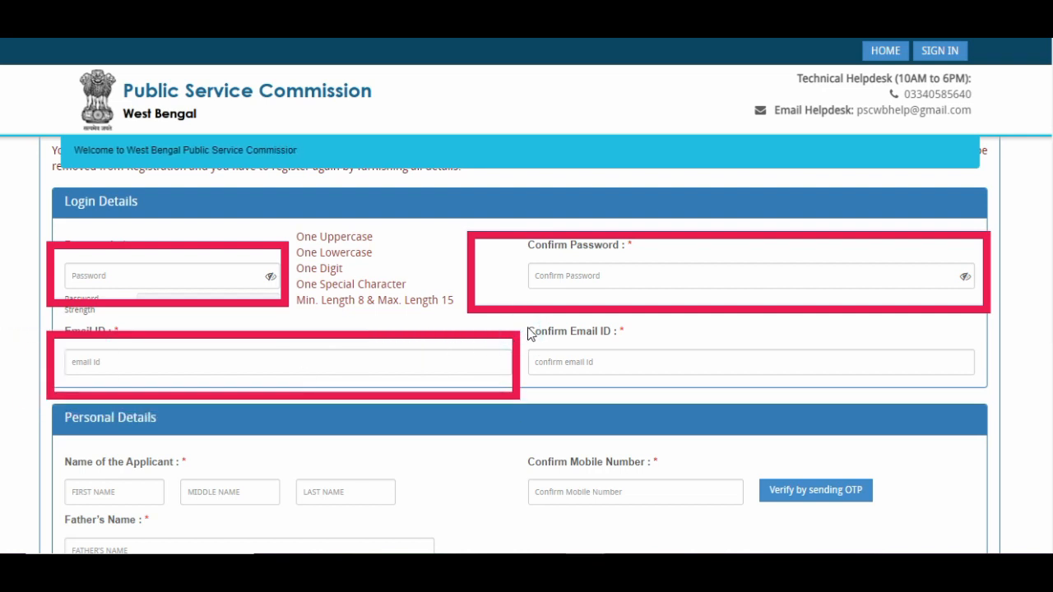
mouse_move(529, 333)
mouse_down()
mouse_move(768, 383)
mouse_move(999, 393)
mouse_up()
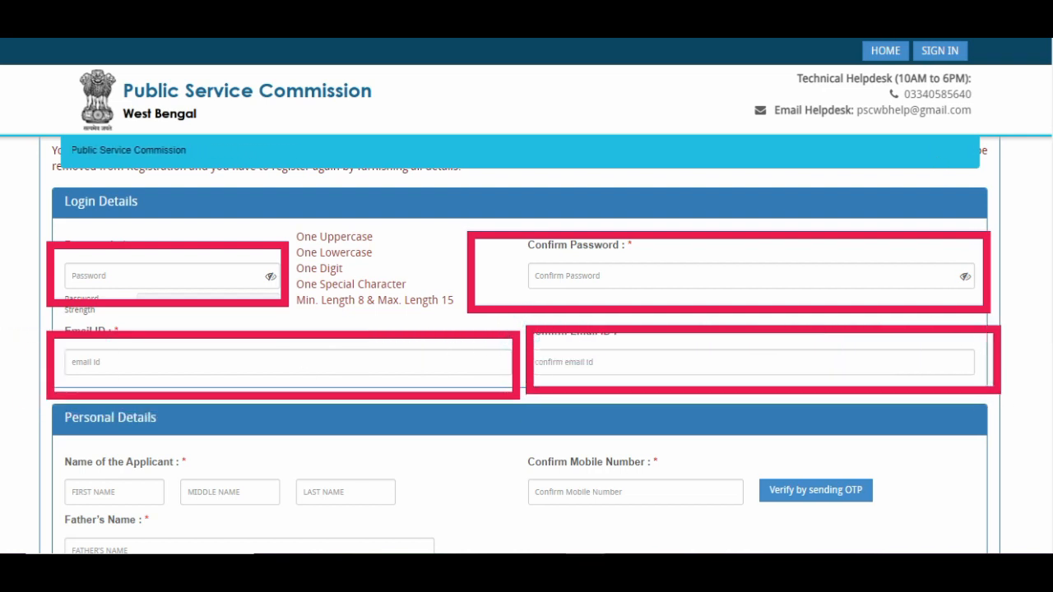
key(Escape)
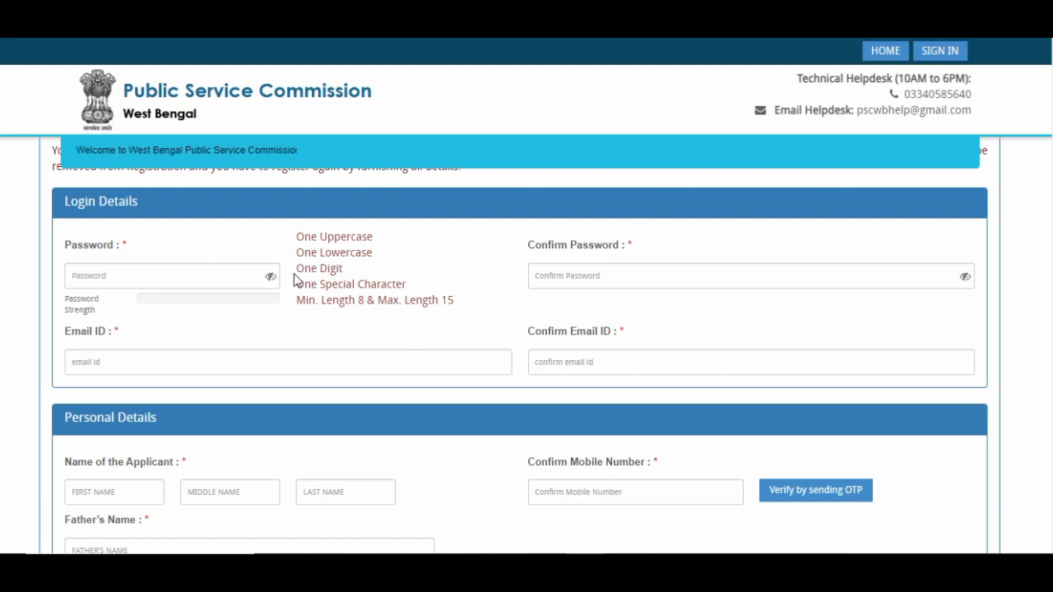
mouse_move(281, 219)
mouse_down()
mouse_move(348, 360)
mouse_move(490, 341)
mouse_up()
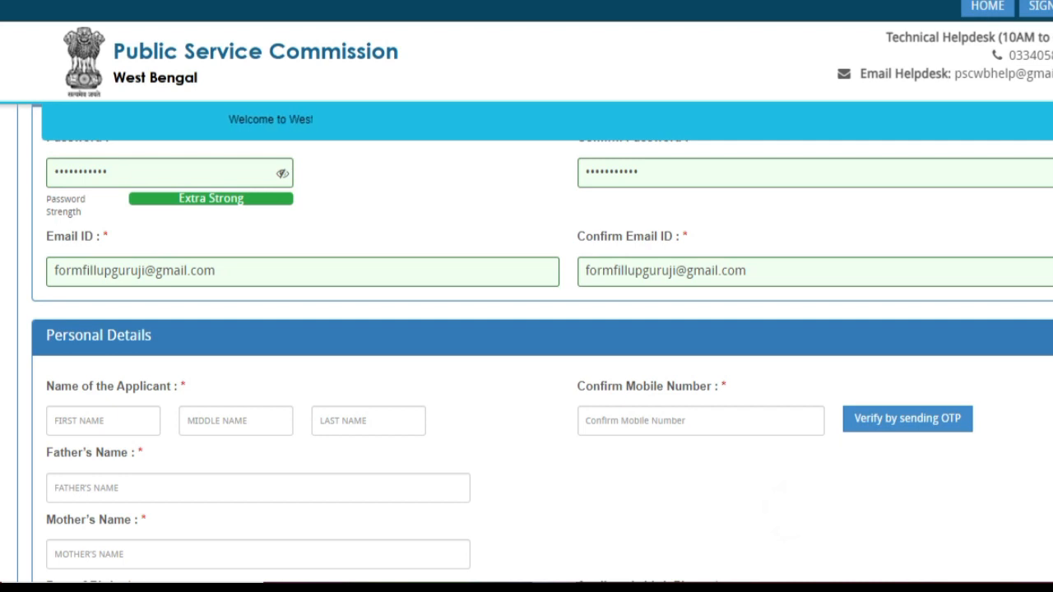
scroll(644, 161, down, 2)
scroll(644, 161, up, 1)
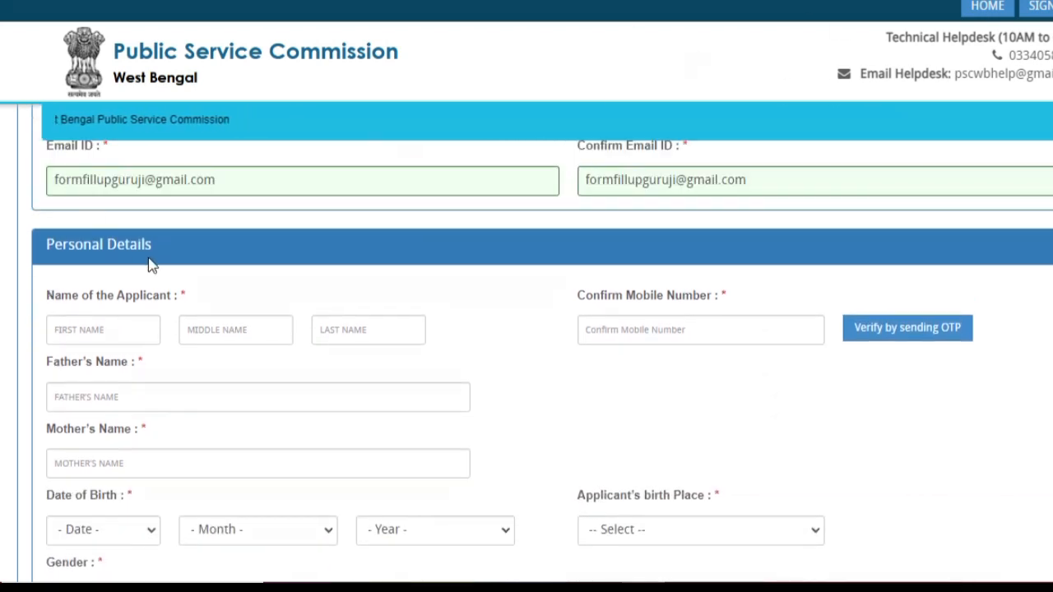
- Enter the applicant's first name and surname, leaving the middle name blank
drag(12, 209, 83, 310)
mouse_move(93, 315)
mouse_down()
mouse_move(259, 277)
mouse_move(253, 265)
mouse_up()
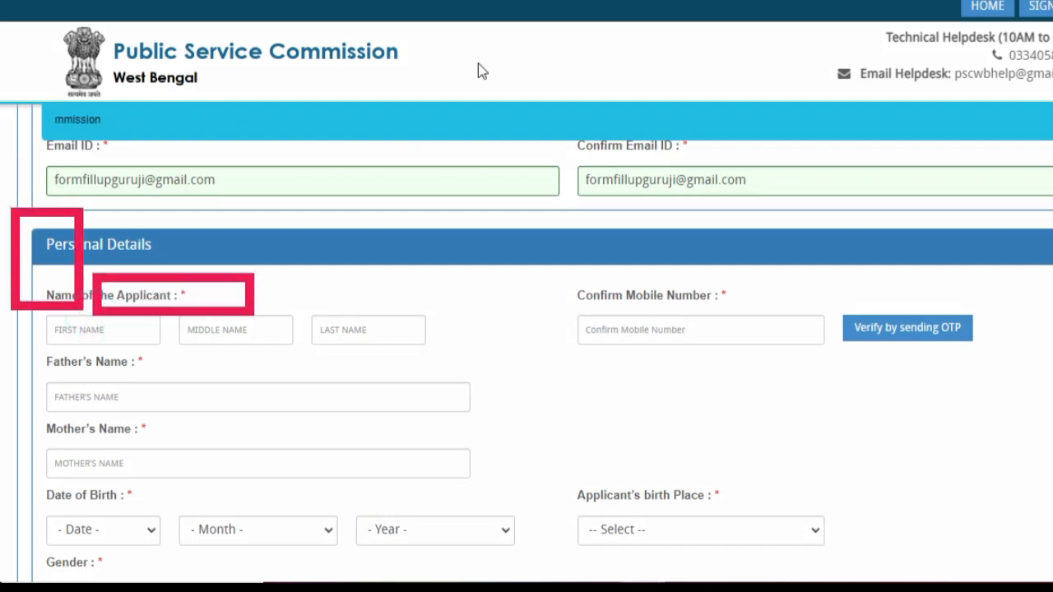
key(Escape)
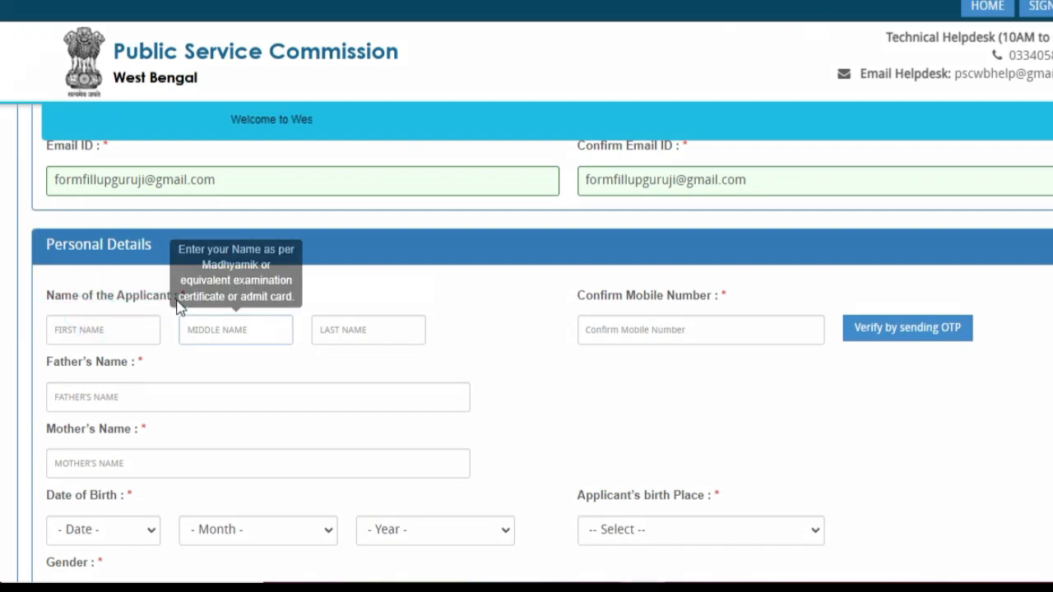
click(76, 335)
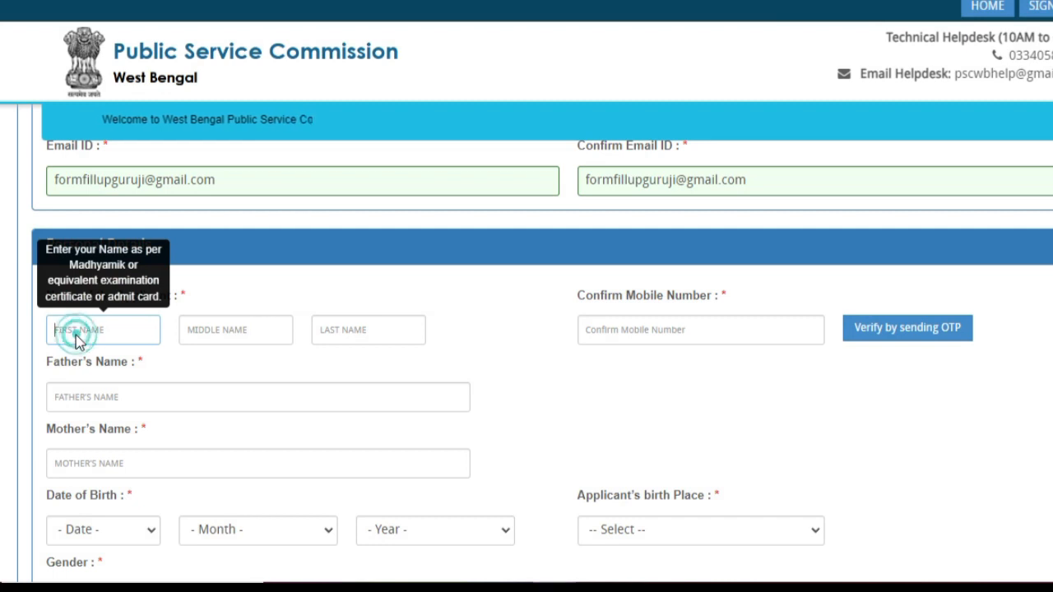
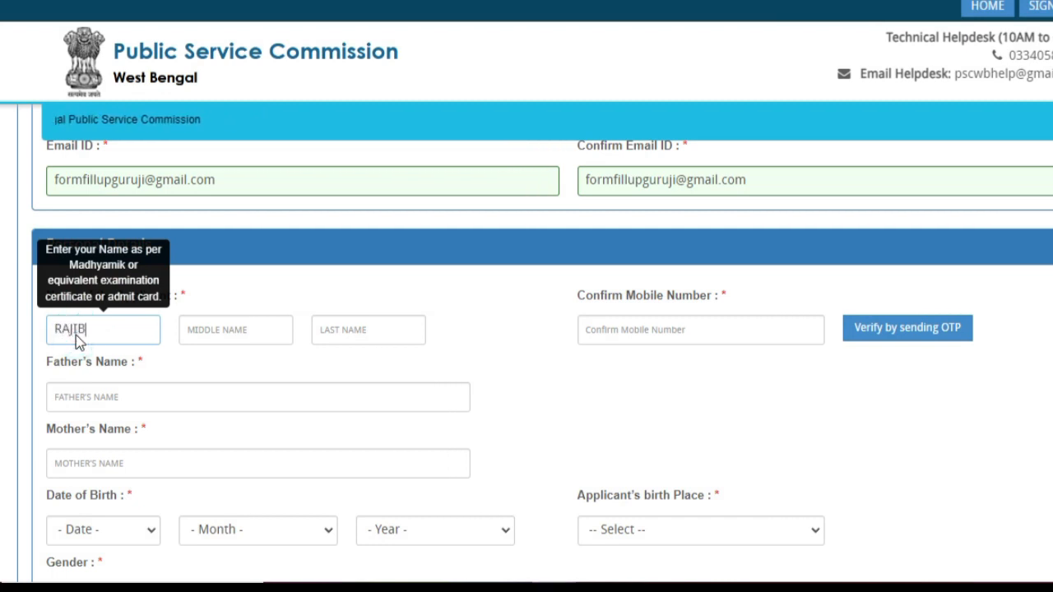
click(235, 329)
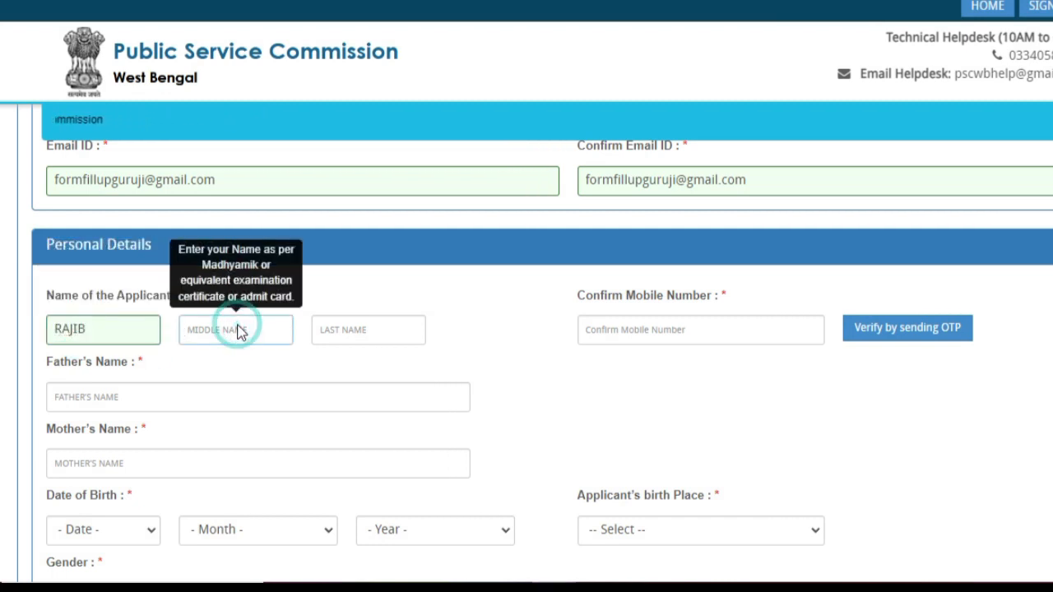
click(385, 341)
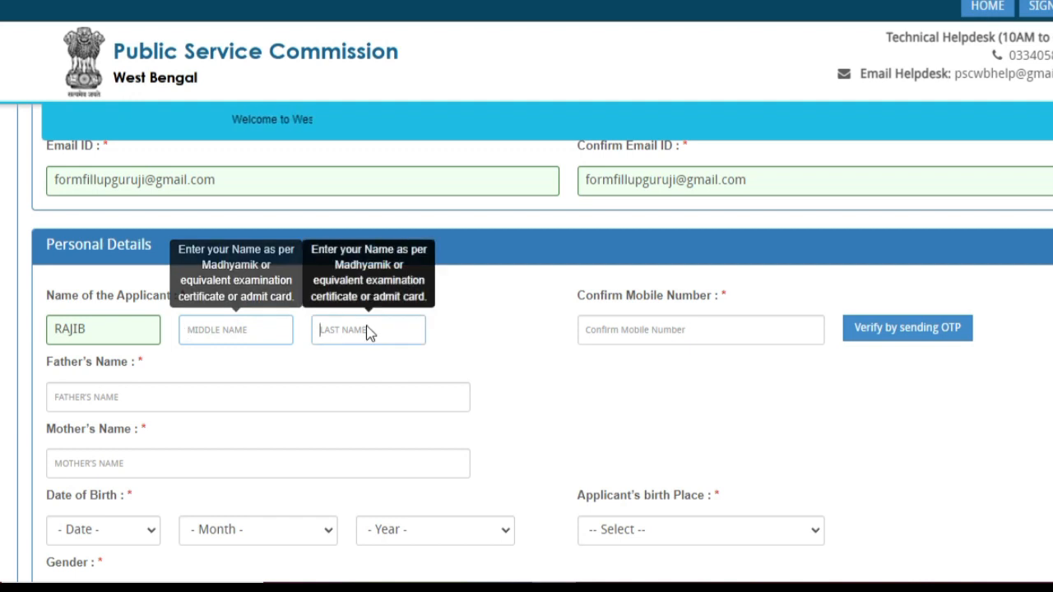
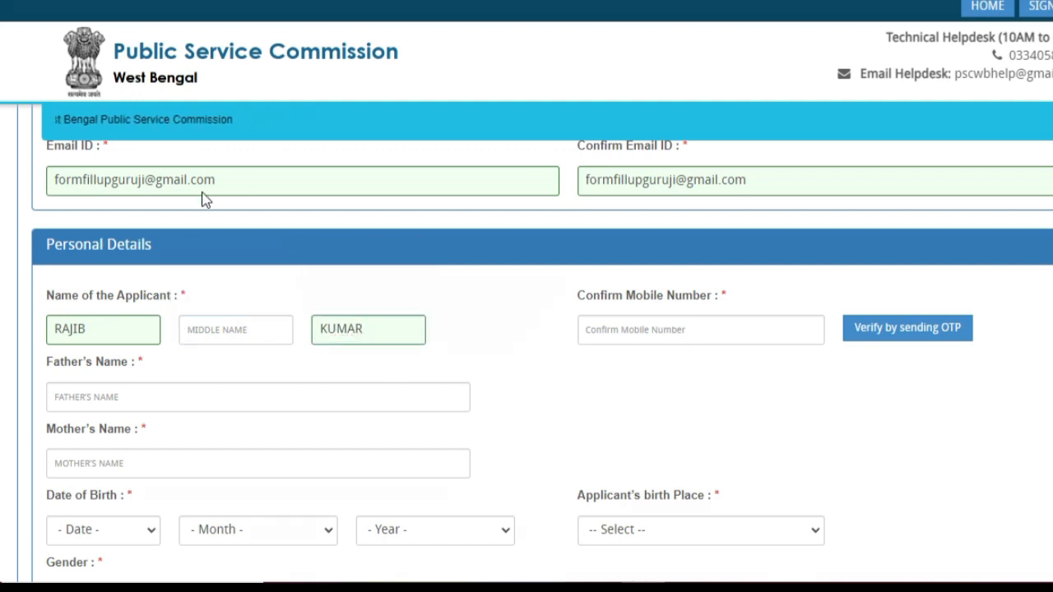
drag(200, 191, 318, 289)
drag(491, 260, 580, 301)
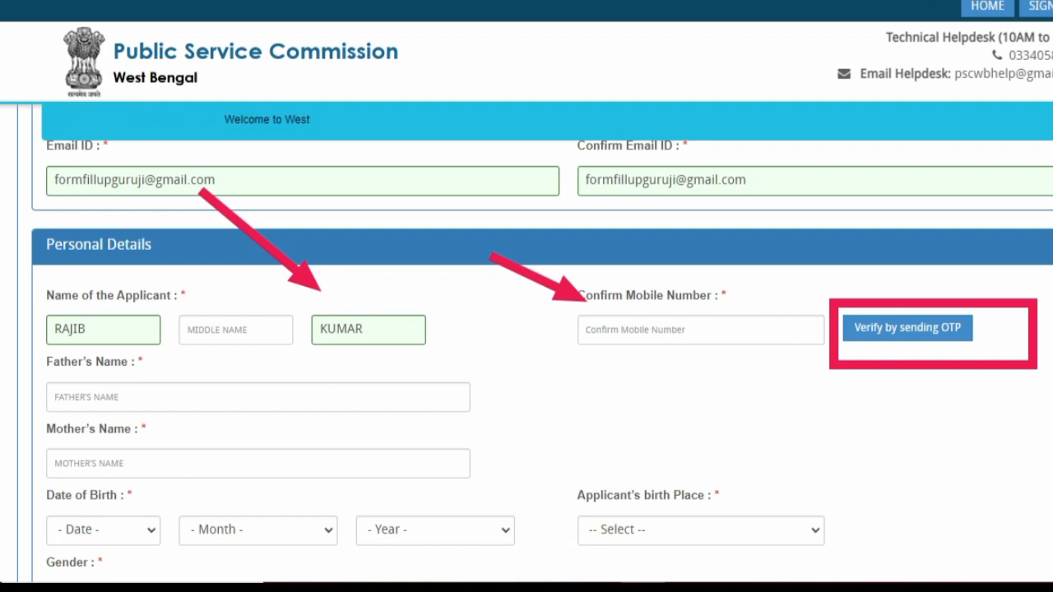
- Enter the father's name and the mother's name
scroll(366, 365, down, 1)
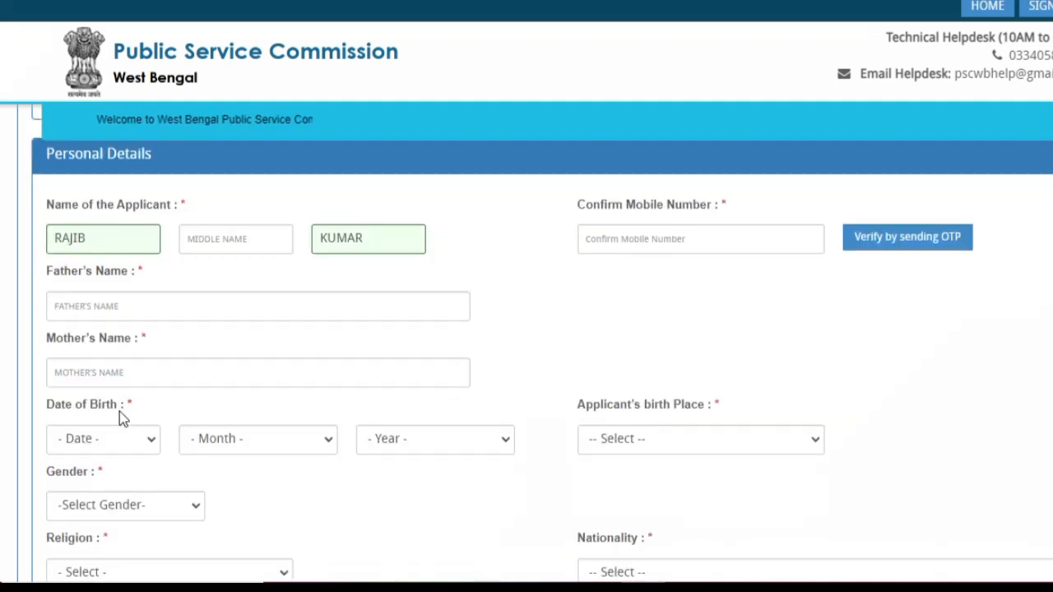
click(133, 317)
click(134, 325)
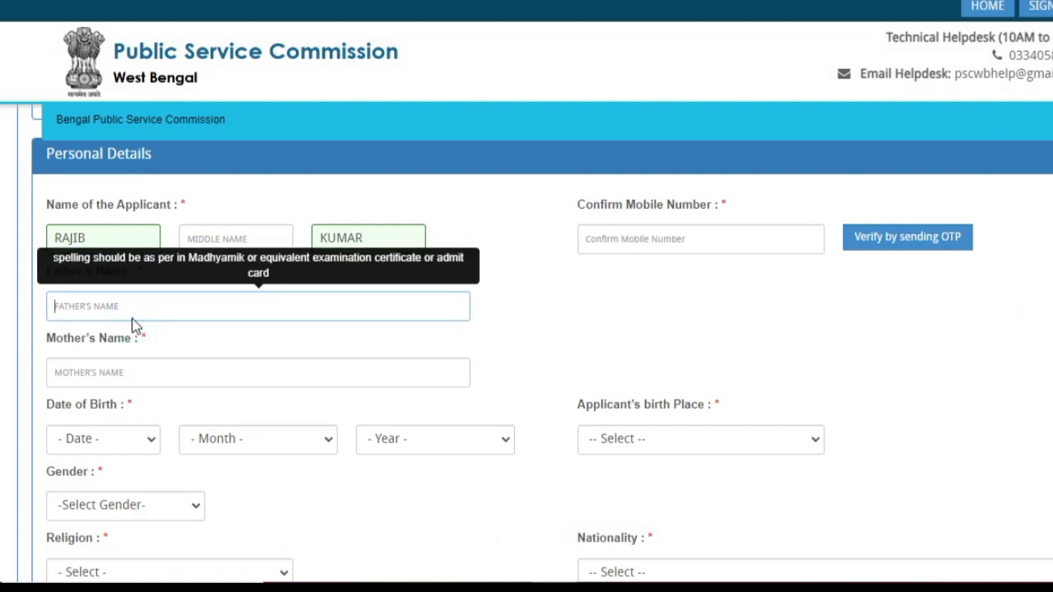
key(Tab)
click(165, 373)
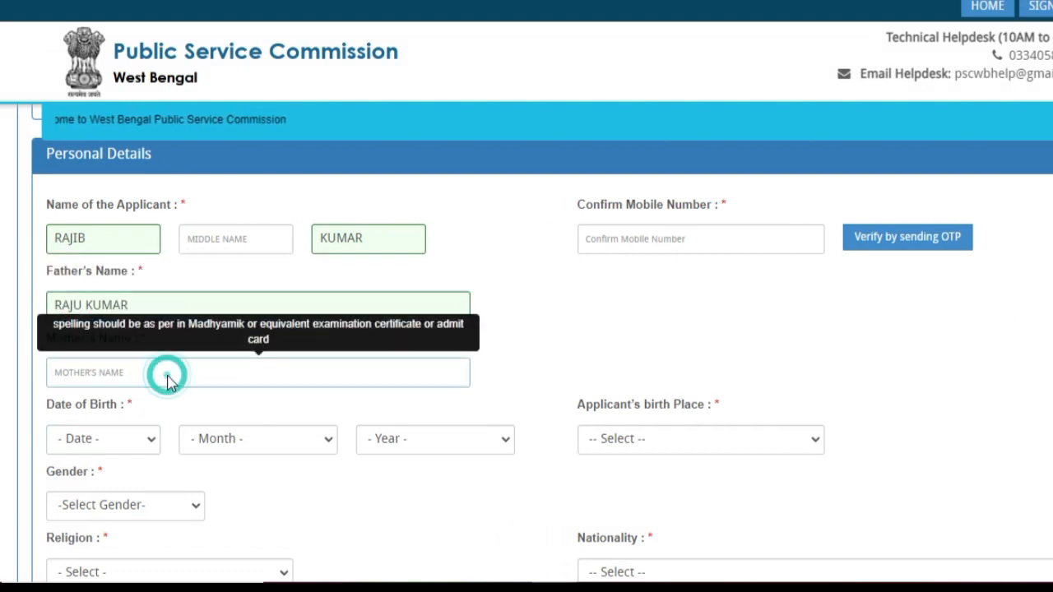
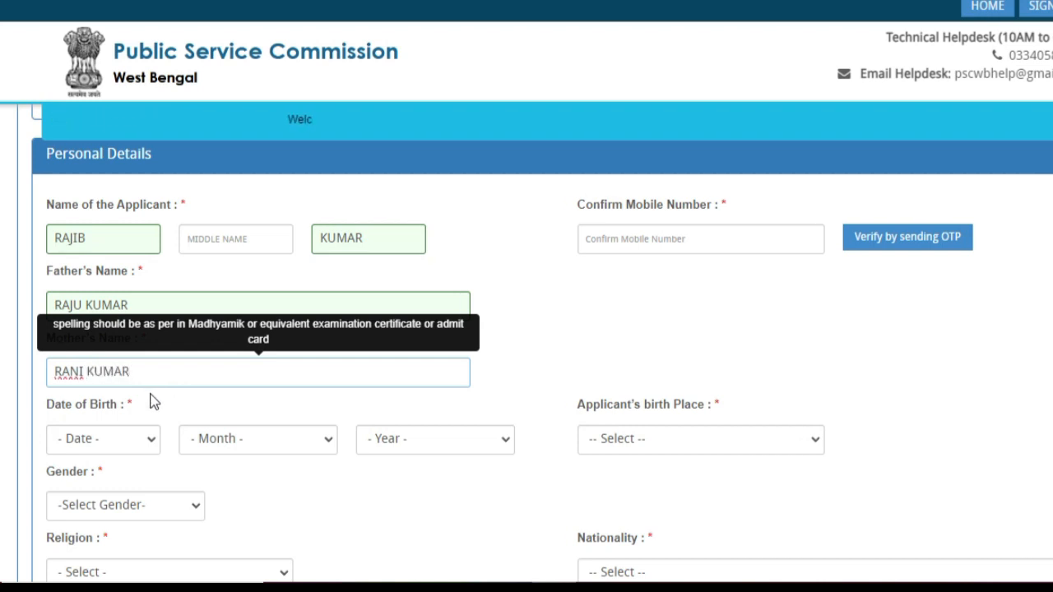
- Set the date of birth to 20 January 2000
scroll(135, 332, down, 2)
click(129, 352)
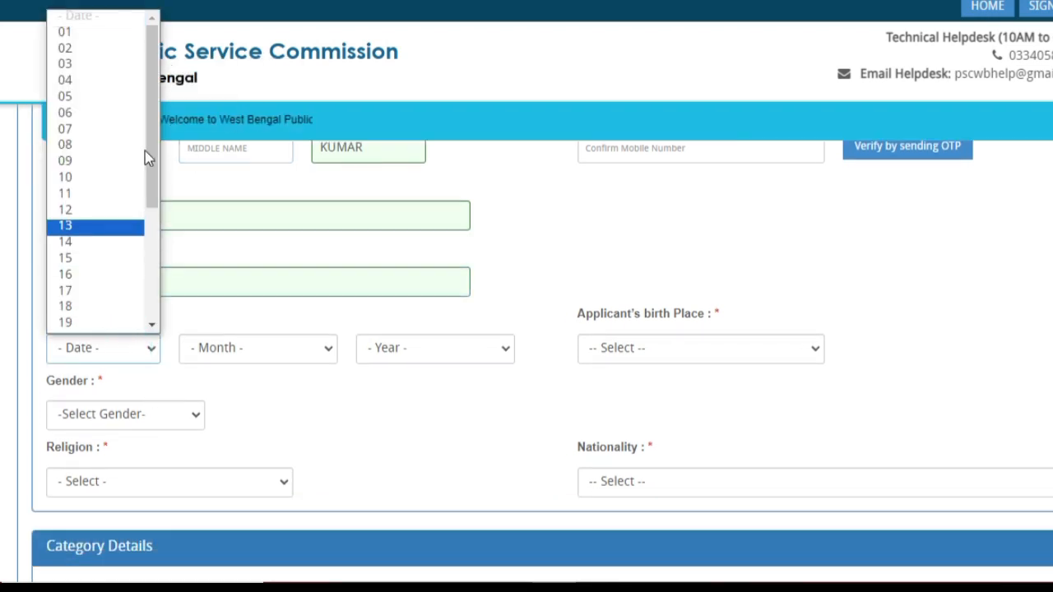
drag(145, 150, 152, 197)
click(75, 227)
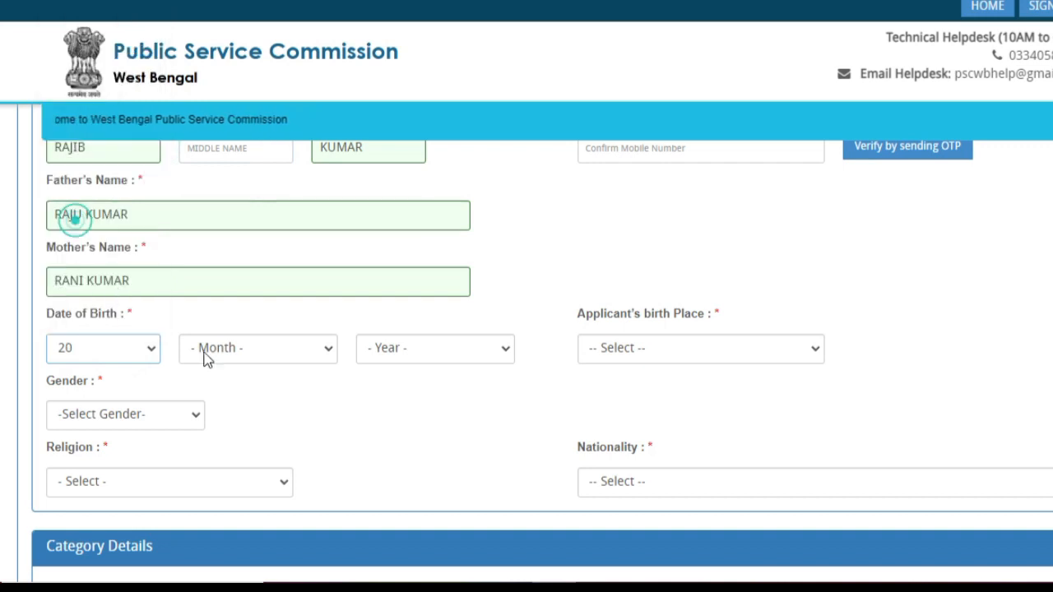
click(247, 350)
click(235, 389)
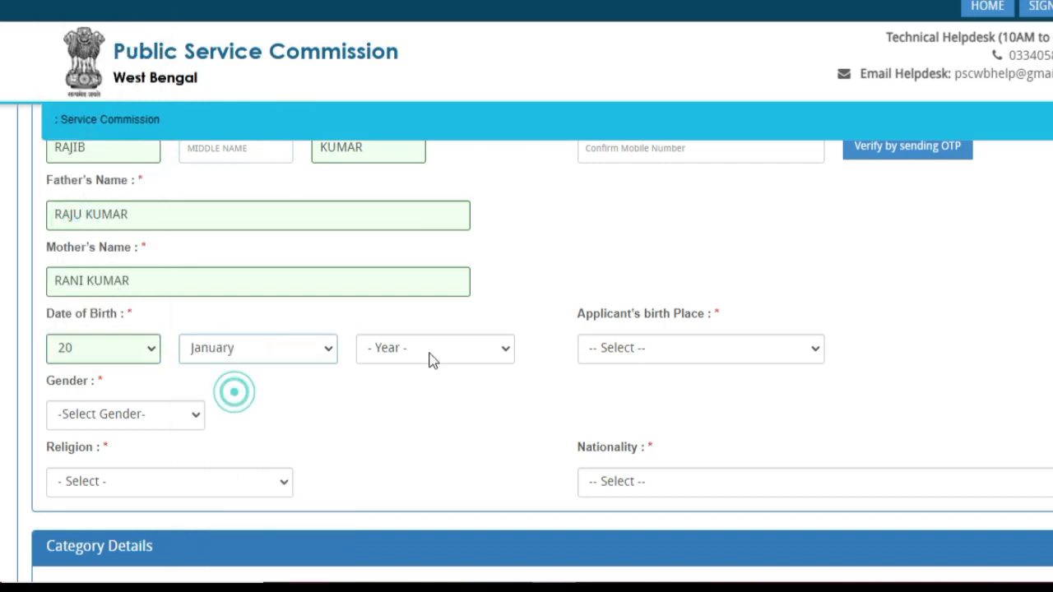
click(436, 348)
scroll(416, 140, down, 1)
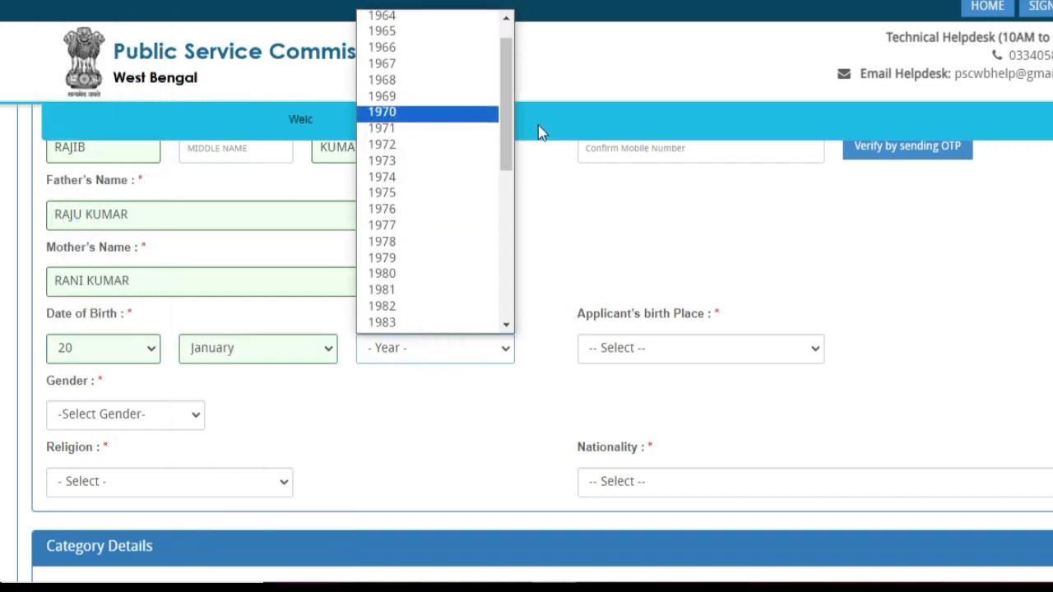
drag(505, 134, 502, 243)
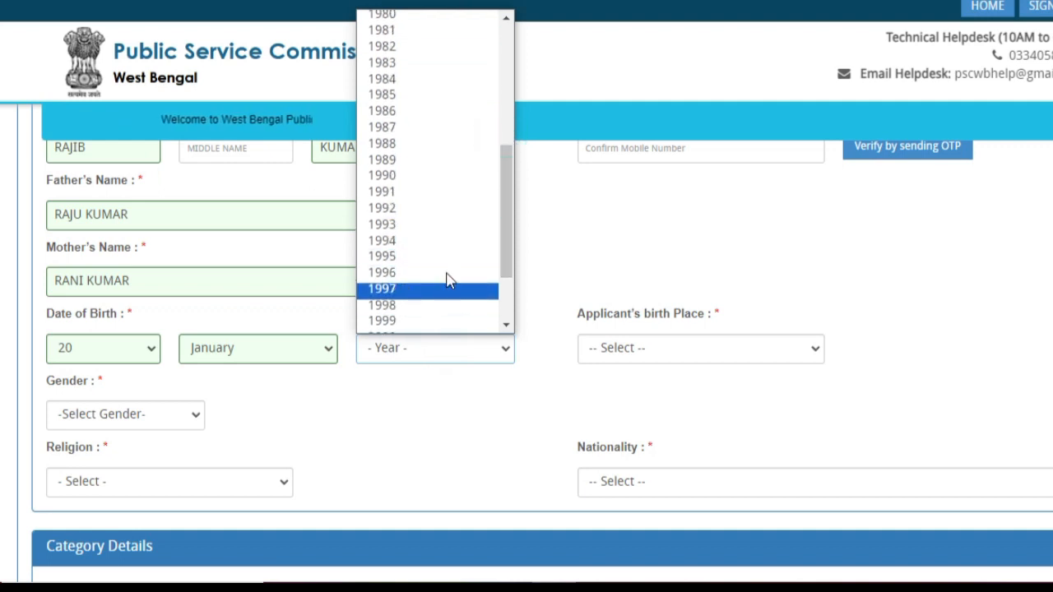
click(452, 330)
- Set the birthplace district to Birbhum and the gender to Male
click(677, 349)
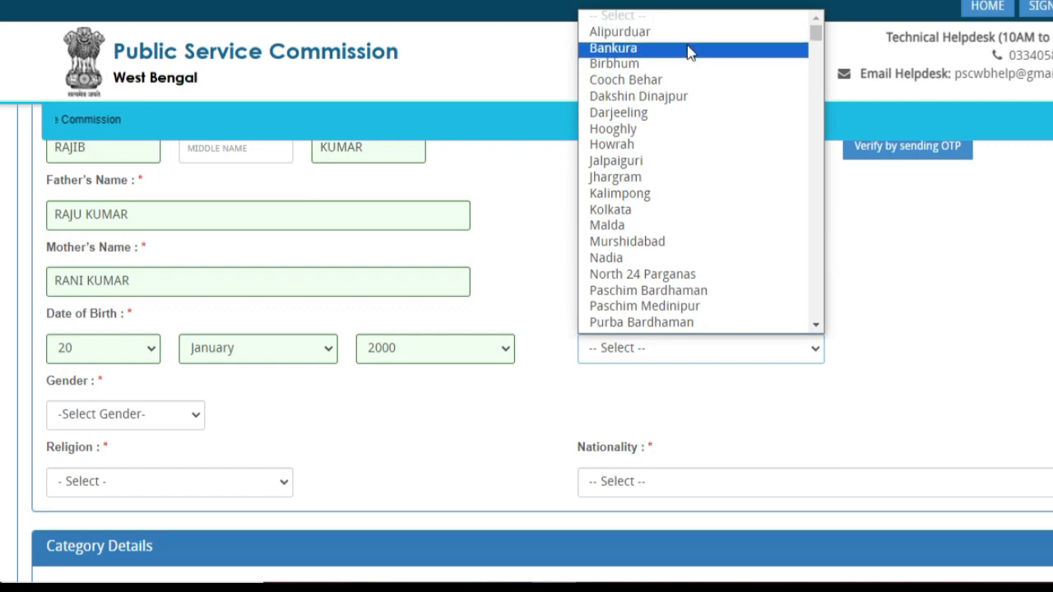
scroll(696, 301, down, 15)
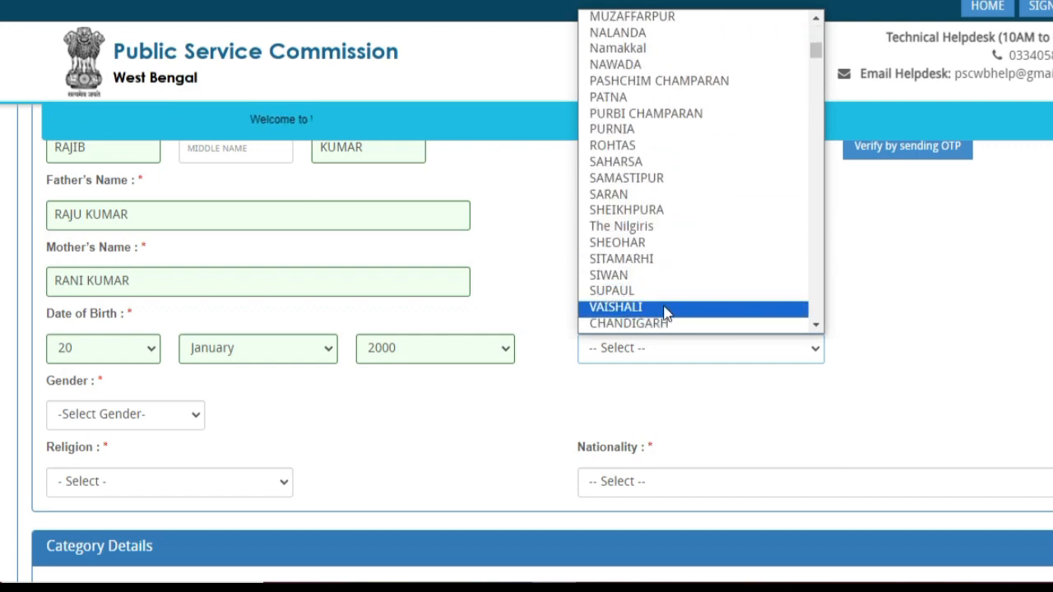
scroll(666, 310, up, 4)
scroll(658, 279, up, 12)
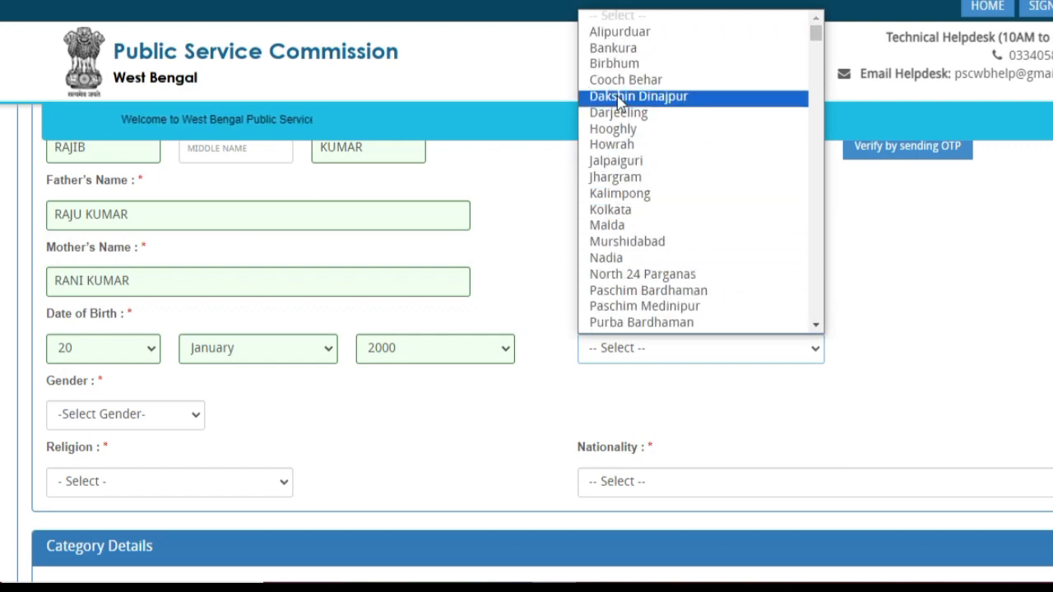
click(625, 63)
scroll(395, 329, down, 1)
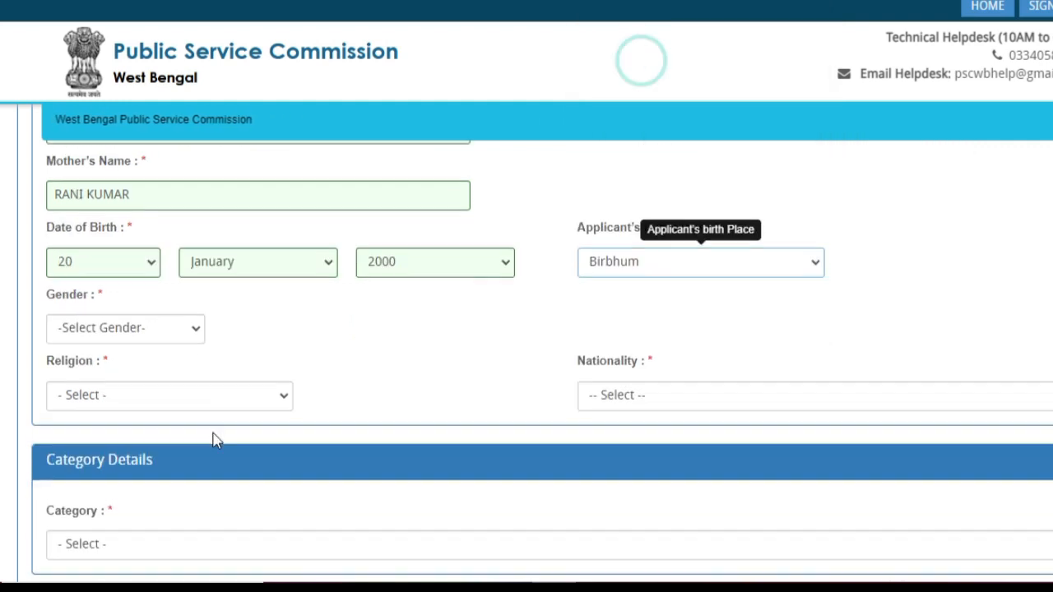
click(145, 328)
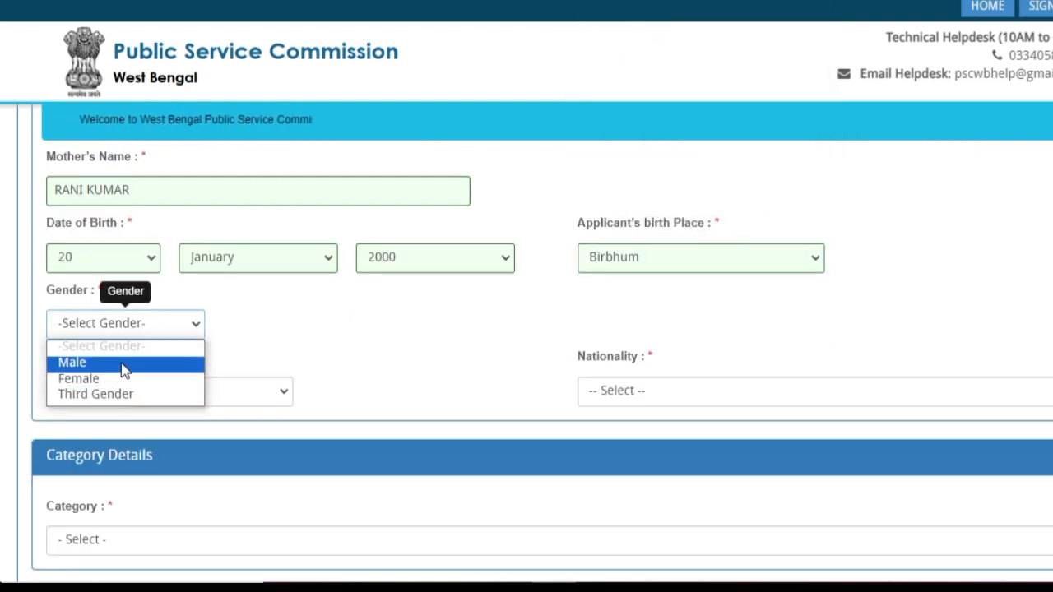
click(122, 369)
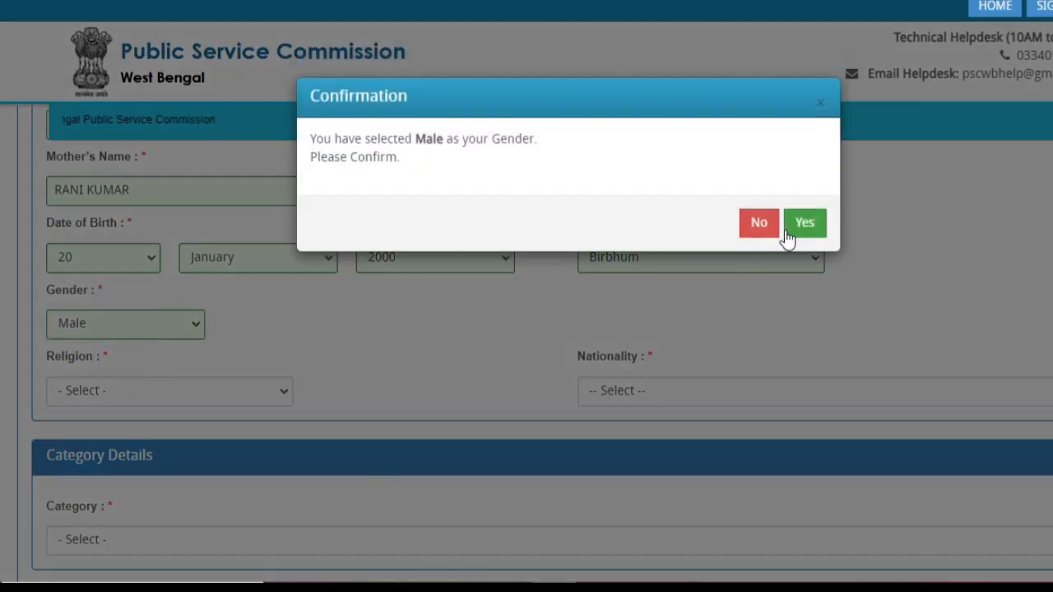
click(805, 224)
- Set the religion to Hindu and nationality to Indian By Birth
scroll(499, 445, down, 1)
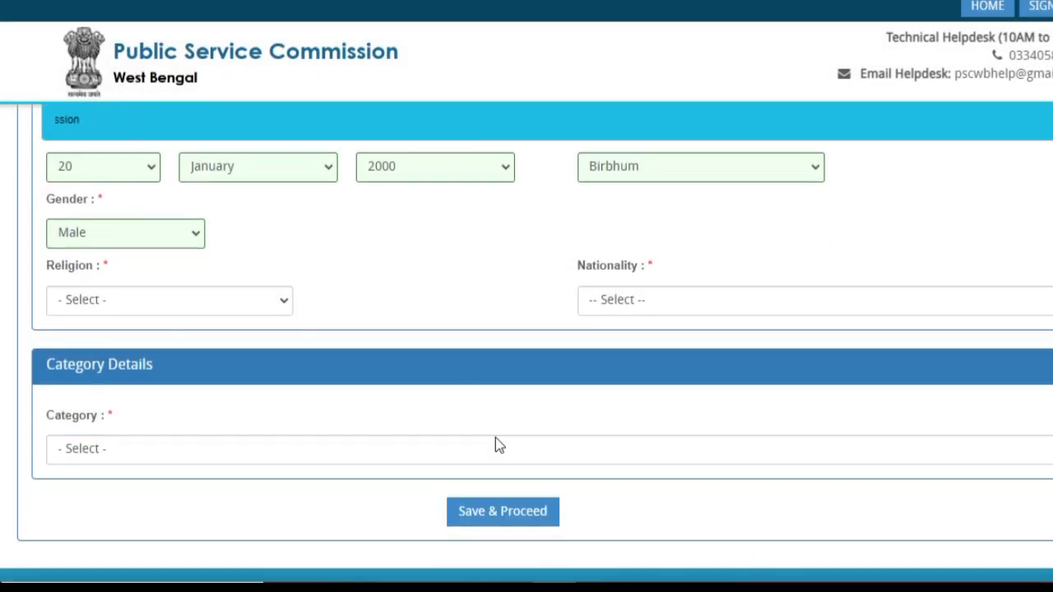
click(169, 305)
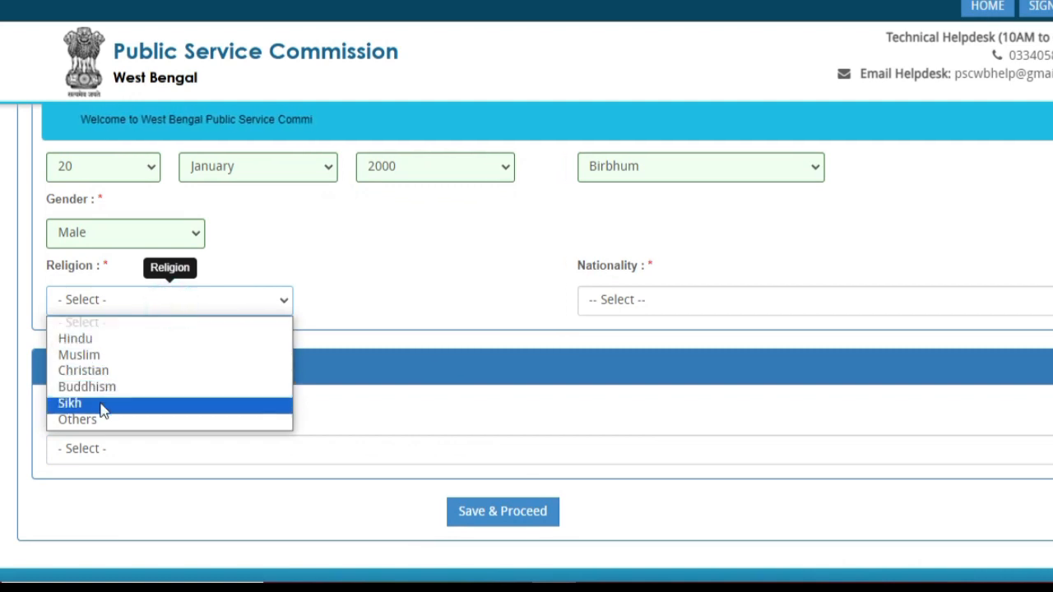
click(109, 344)
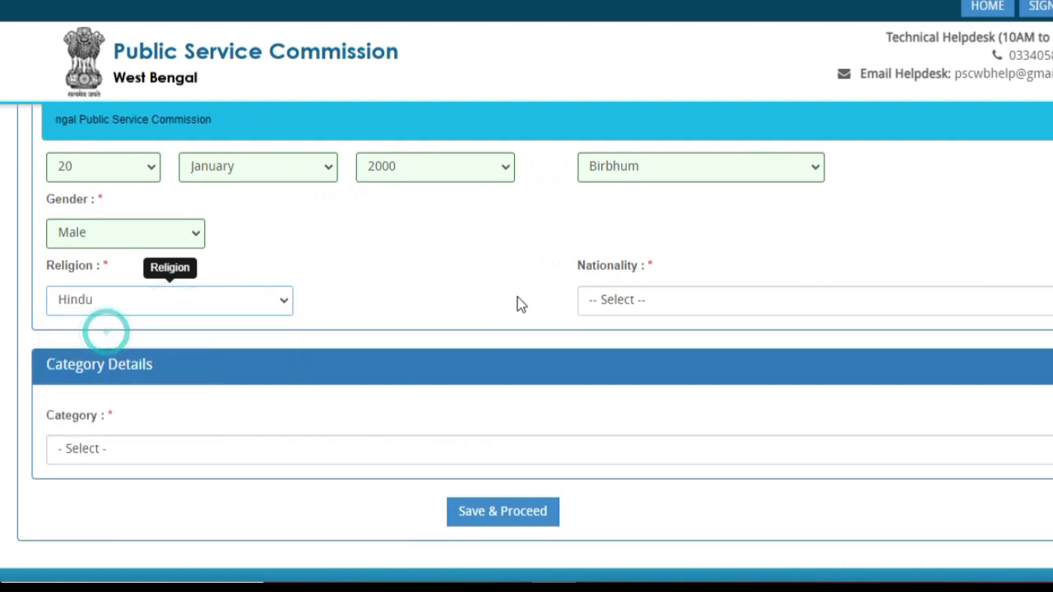
click(646, 302)
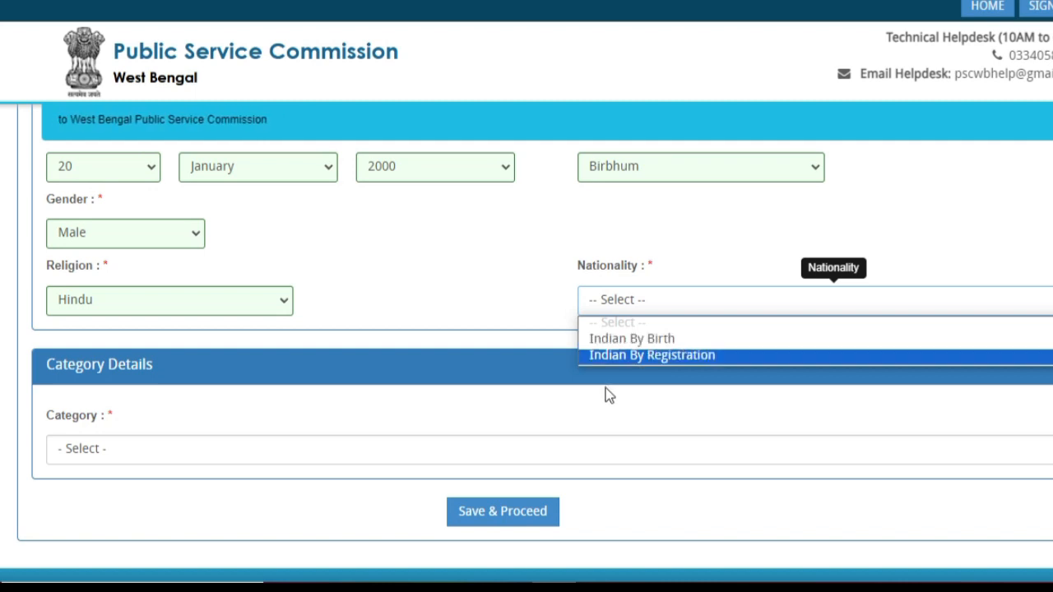
click(660, 349)
scroll(247, 360, down, 1)
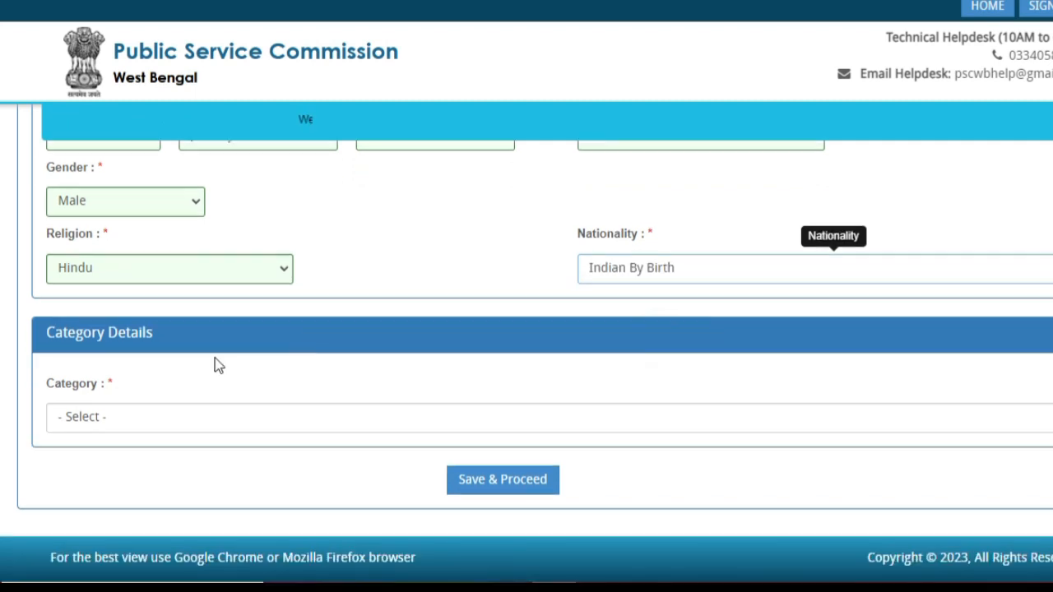
- Choose the ST category, a West Bengal-issued certificate, and sub-caste CHERO
click(149, 417)
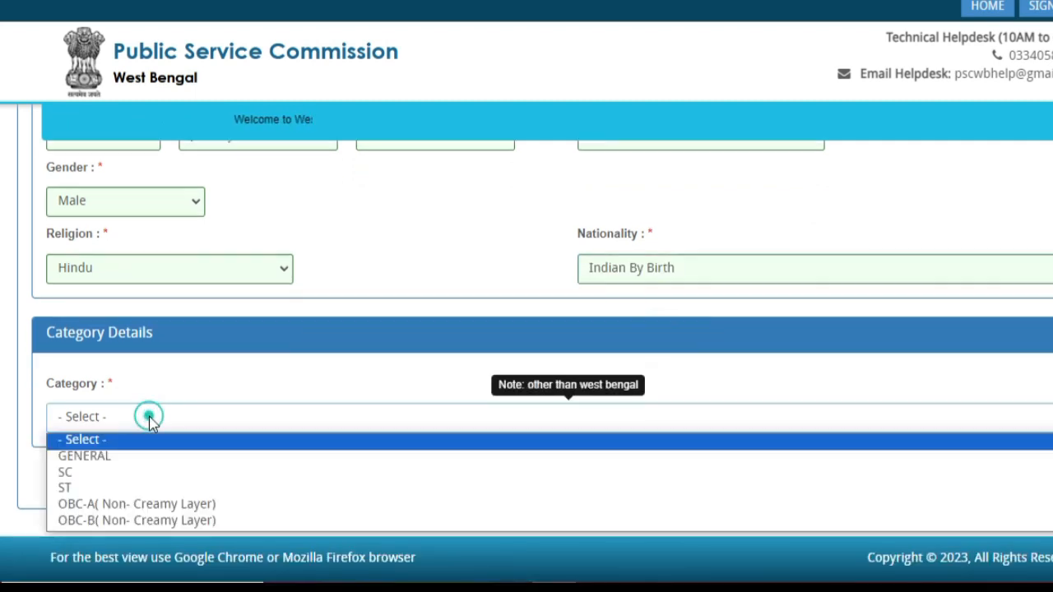
click(118, 490)
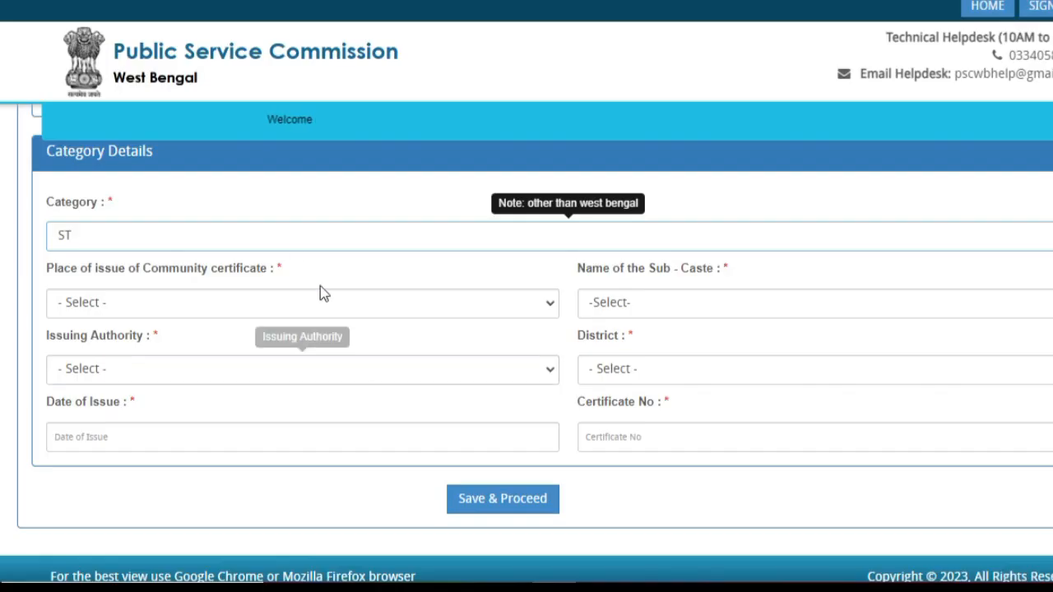
click(196, 304)
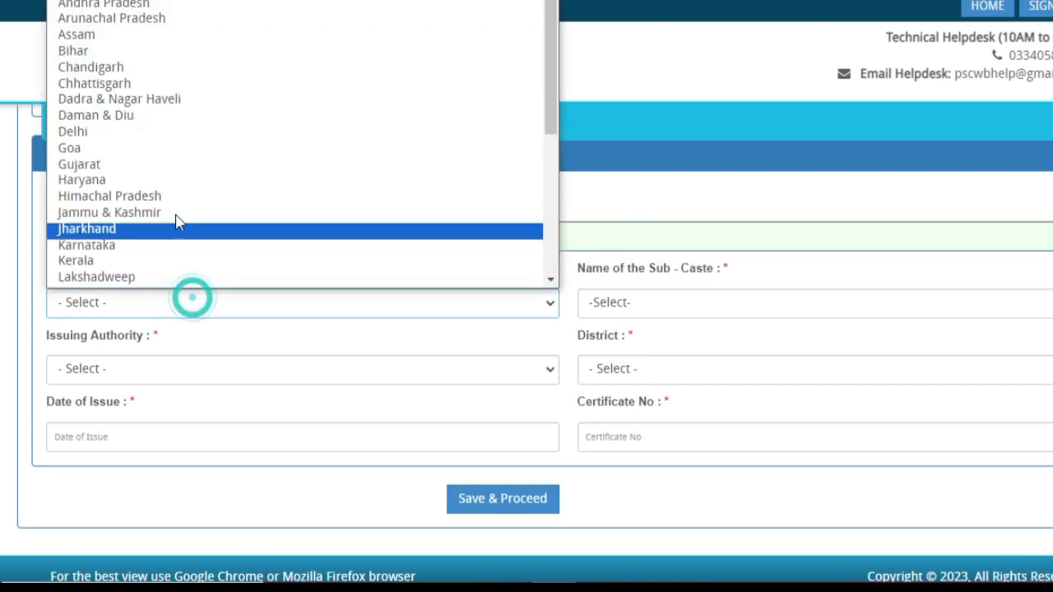
scroll(160, 197, down, 5)
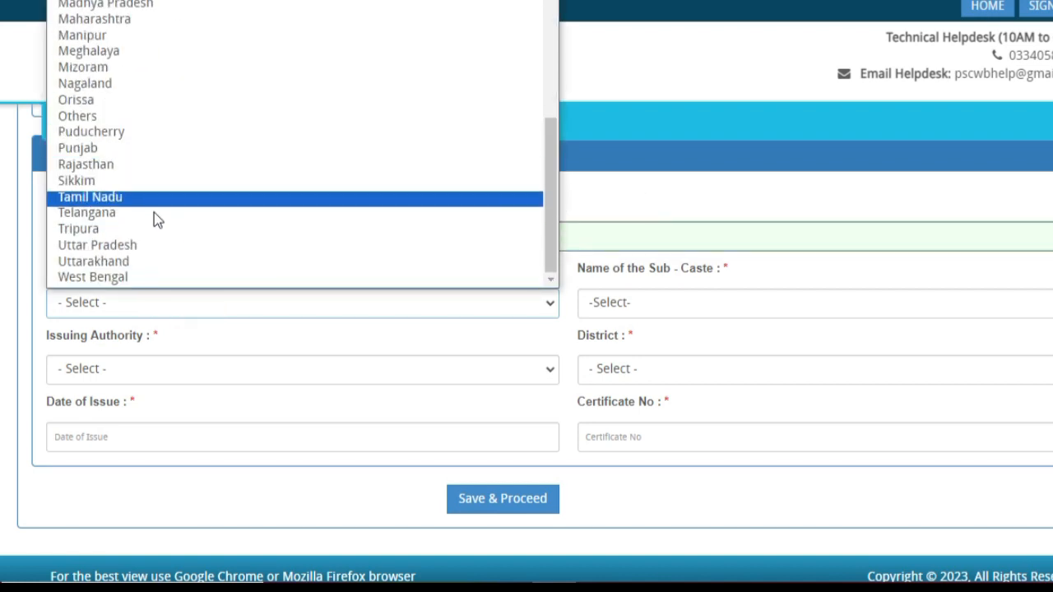
click(91, 277)
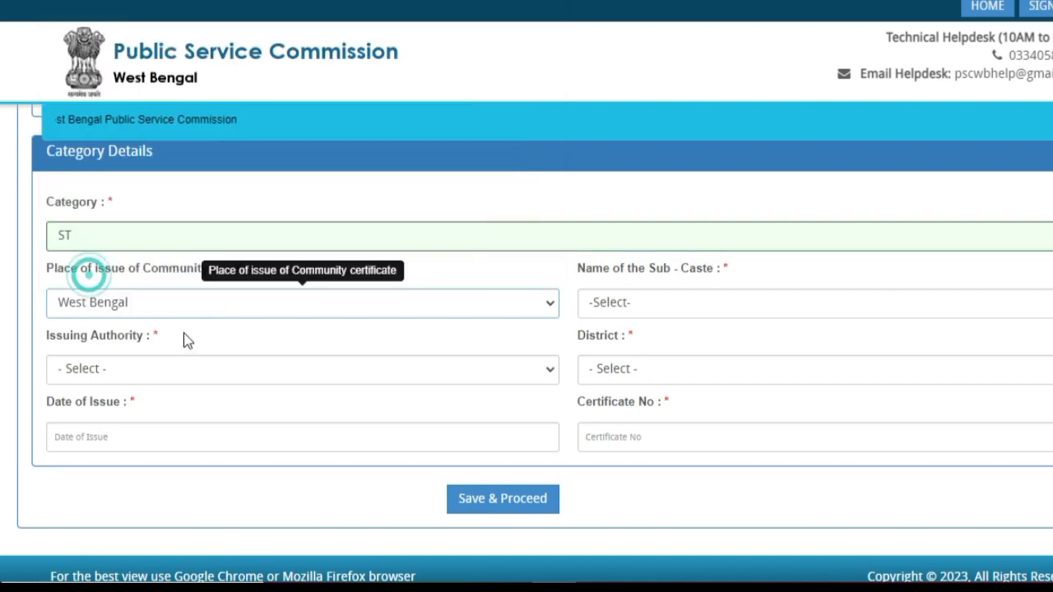
click(660, 309)
click(518, 213)
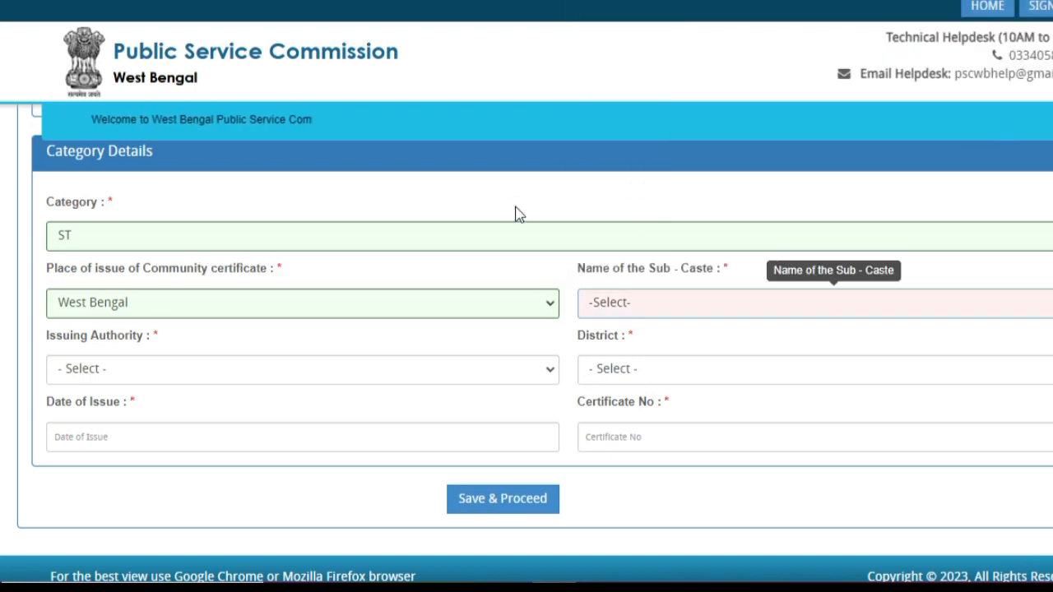
click(691, 306)
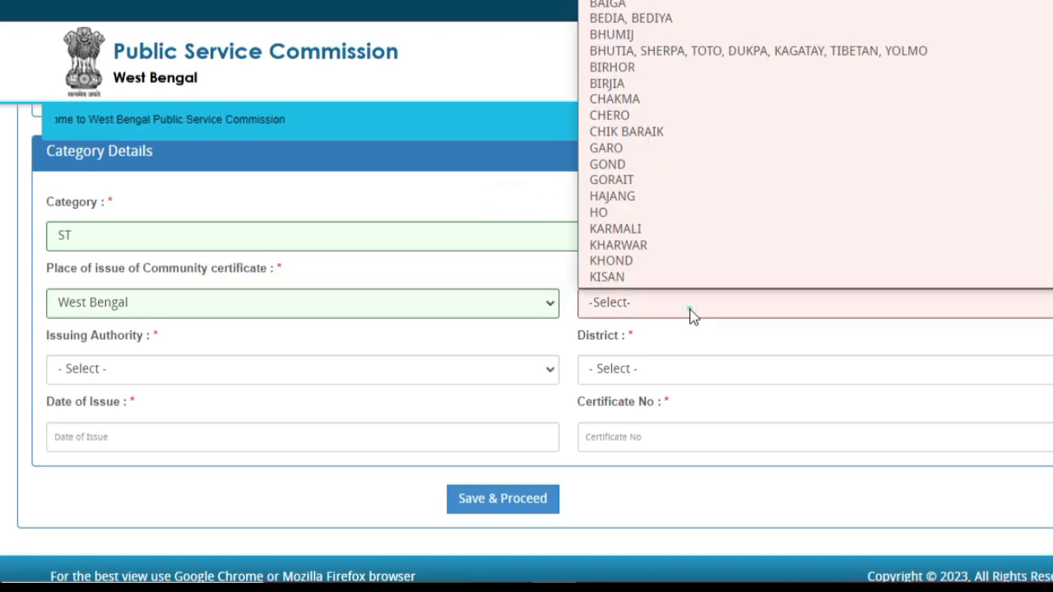
click(639, 116)
- Set the issuing authority to DWO (KOLKATA) and the certificate district to Birbhum
scroll(136, 351, down, 1)
click(138, 351)
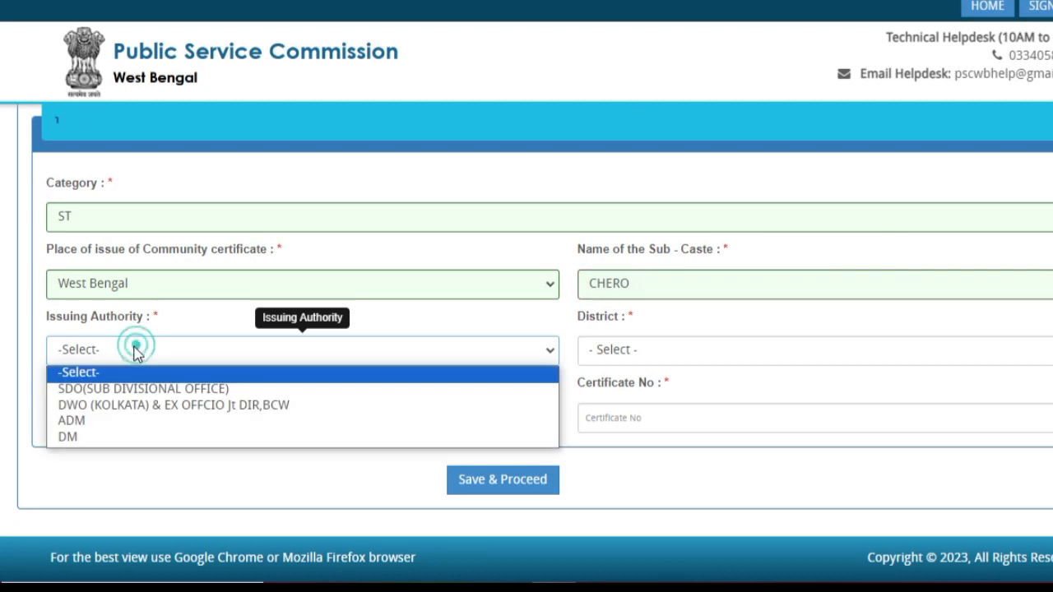
click(134, 407)
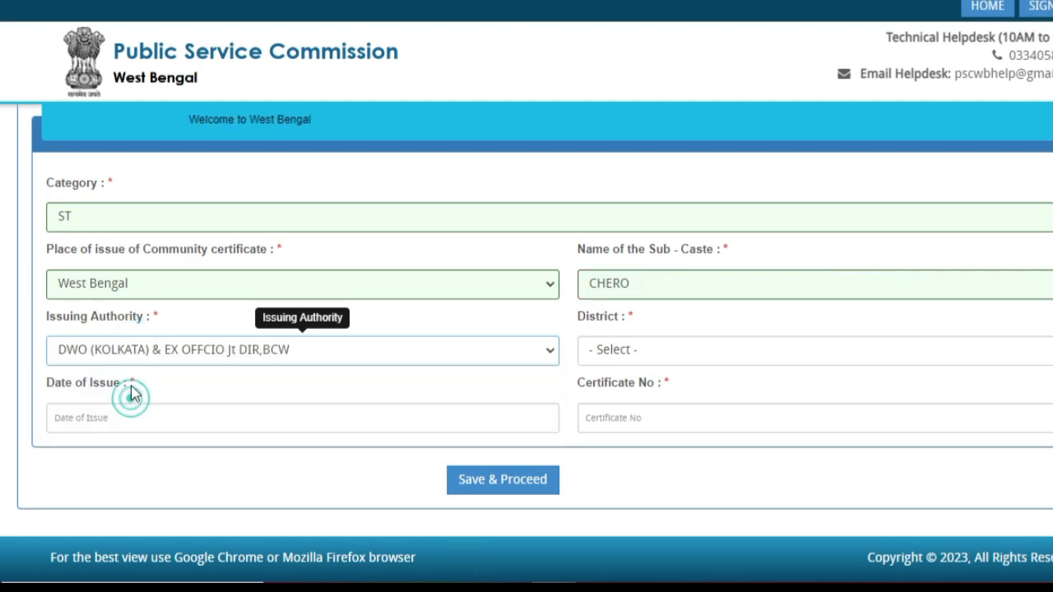
click(619, 354)
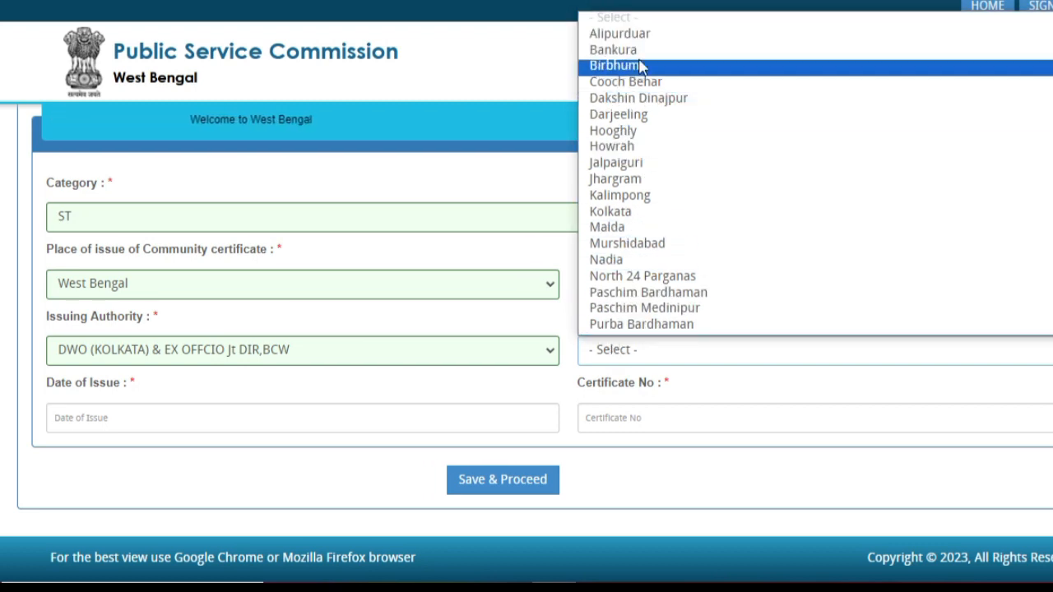
click(613, 50)
click(653, 349)
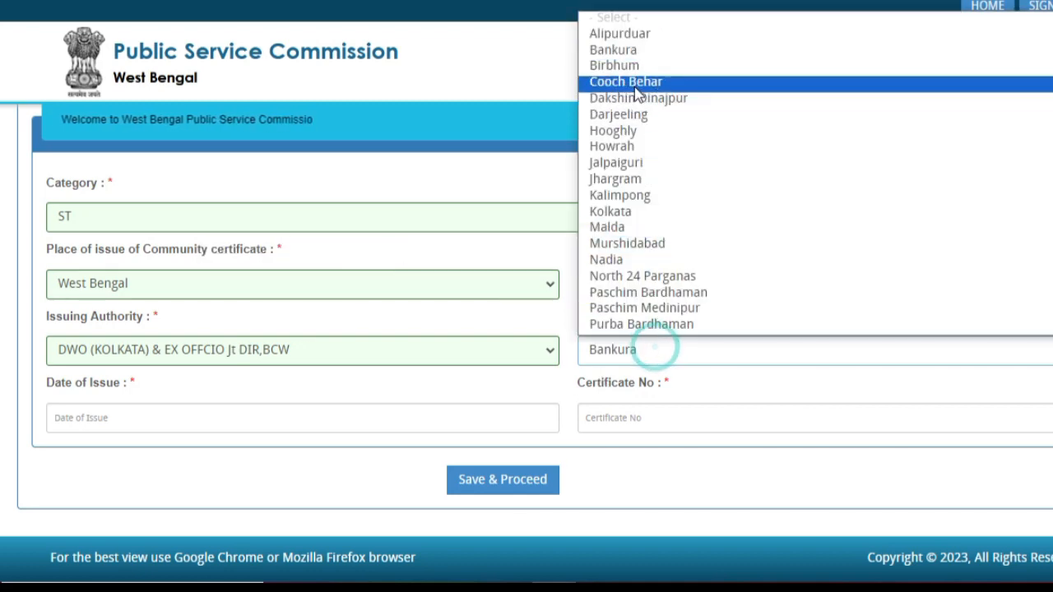
click(629, 65)
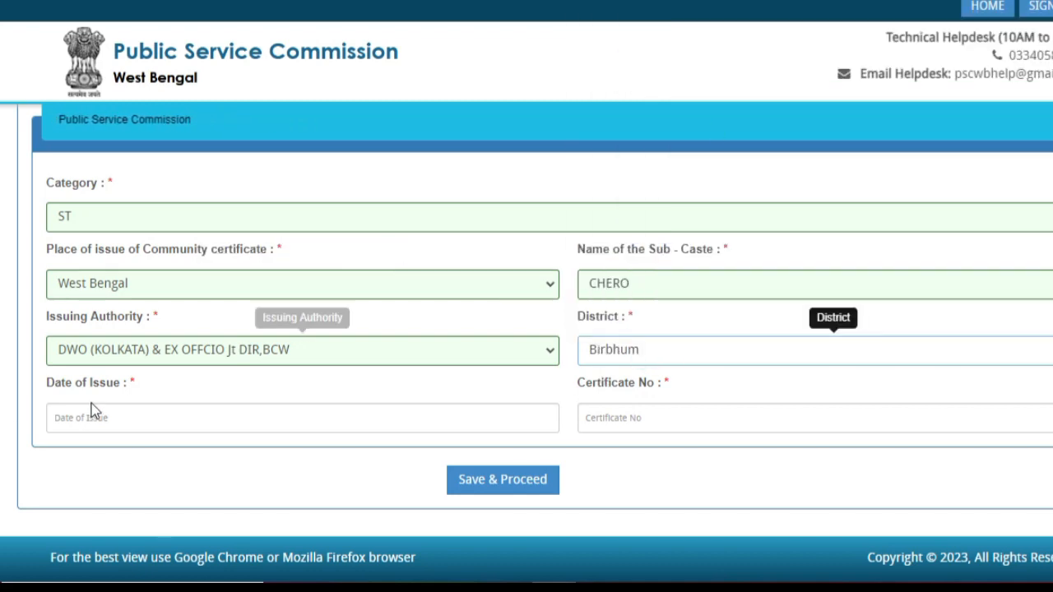
- Set the certificate's date of issue to 22-06-2018
click(118, 417)
click(201, 212)
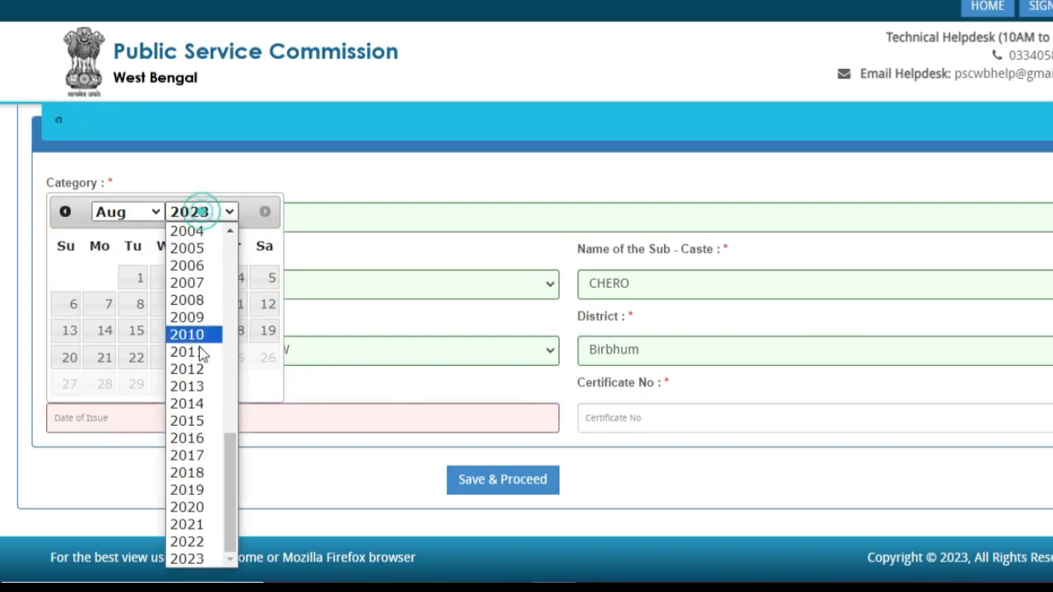
click(188, 472)
click(124, 213)
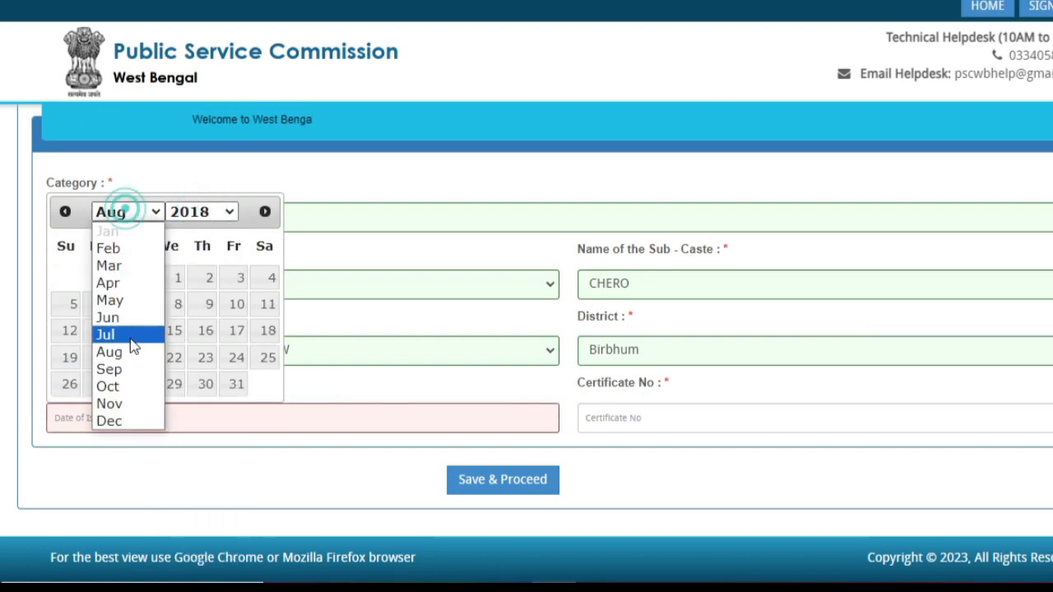
click(126, 315)
click(223, 353)
click(658, 422)
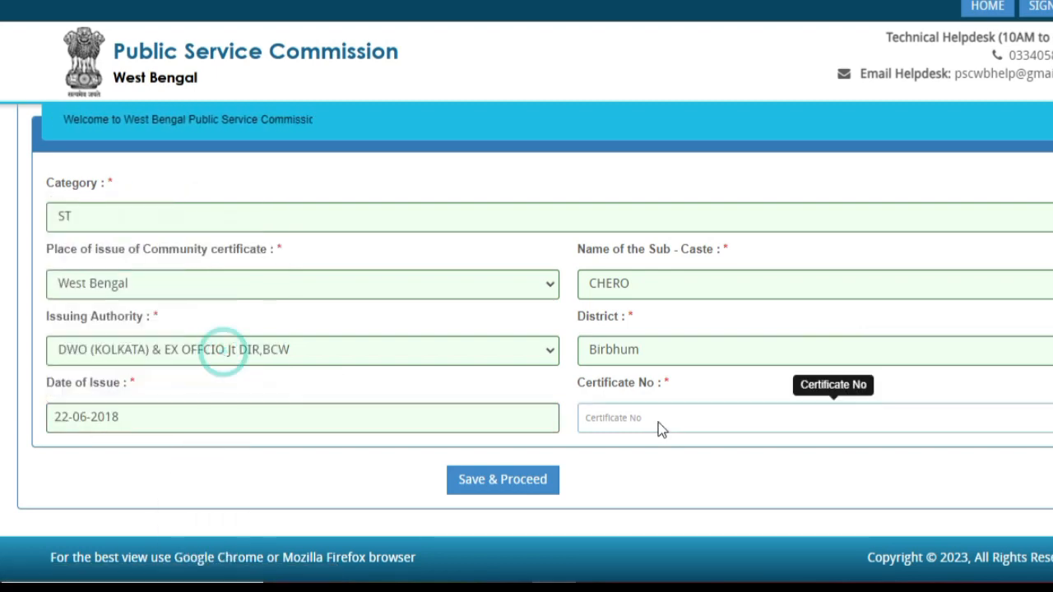
click(658, 424)
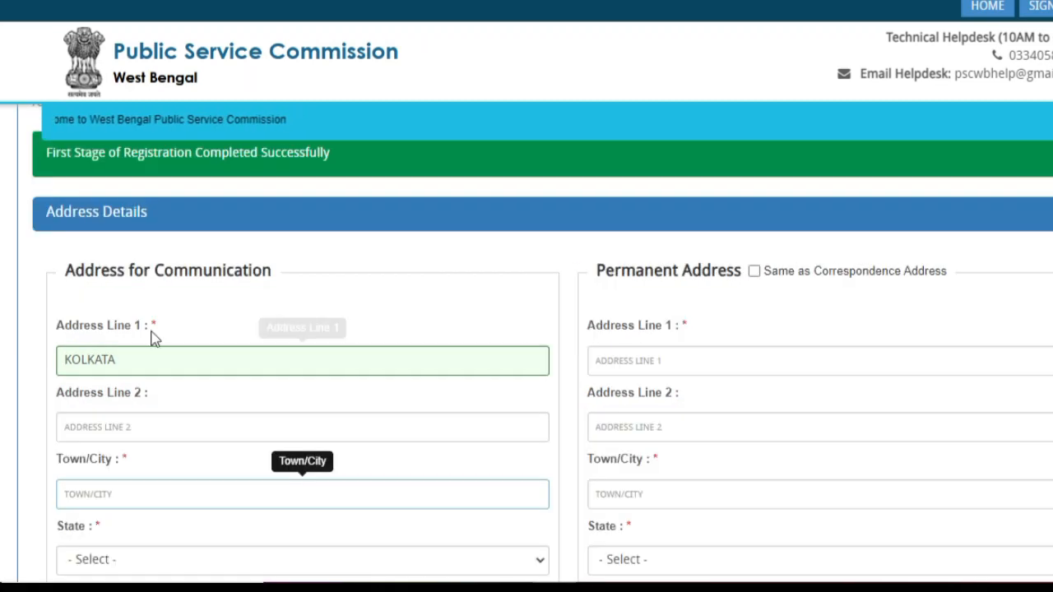
- Save the first stage and continue to the Address Details form
click(215, 234)
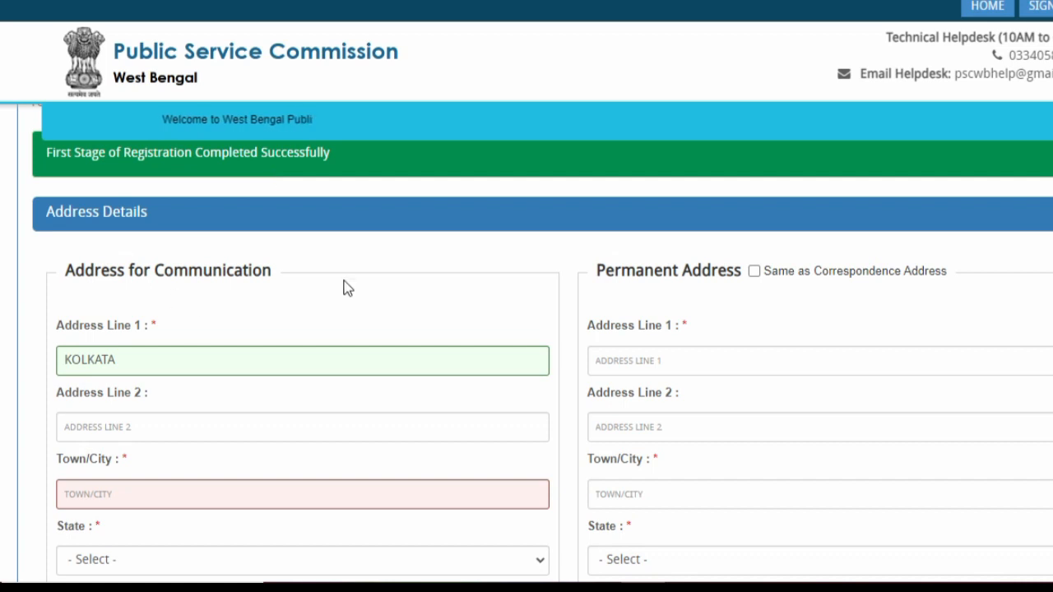
- Enter KOLKATA as the communication Town/City
scroll(303, 273, down, 1)
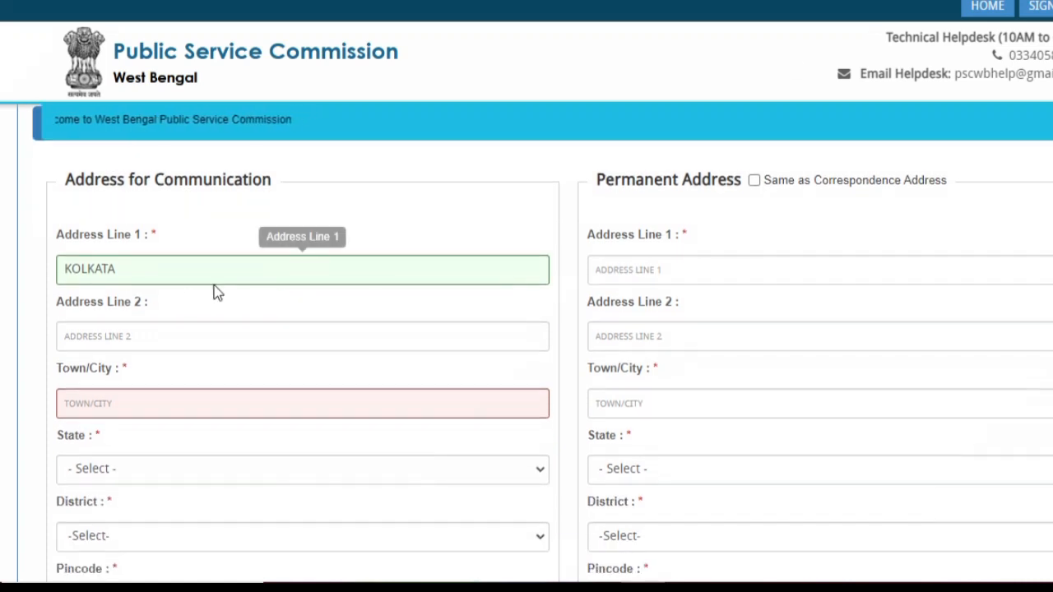
click(137, 338)
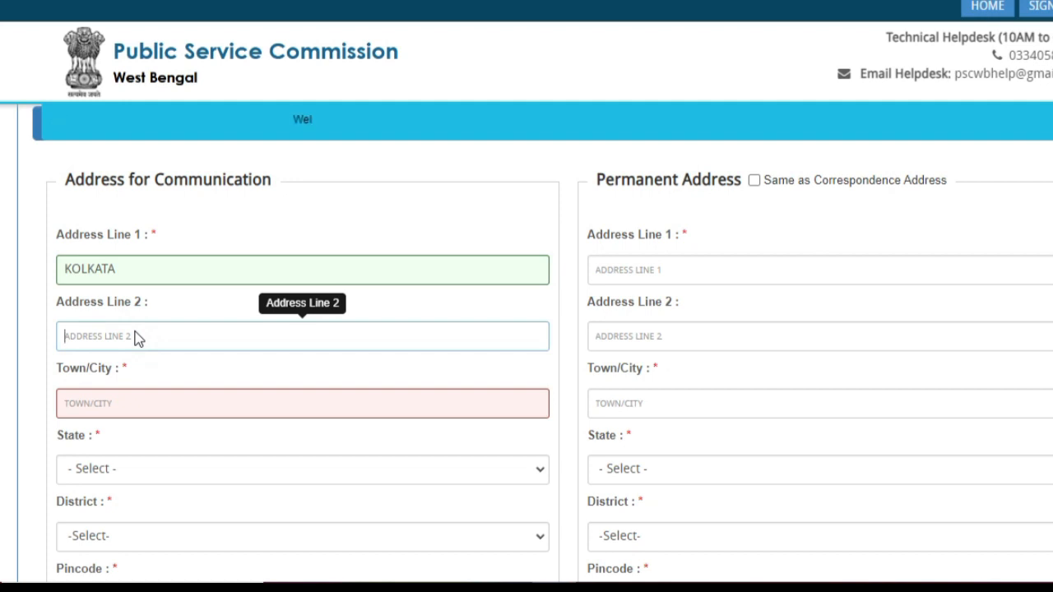
scroll(135, 339, down, 1)
click(97, 309)
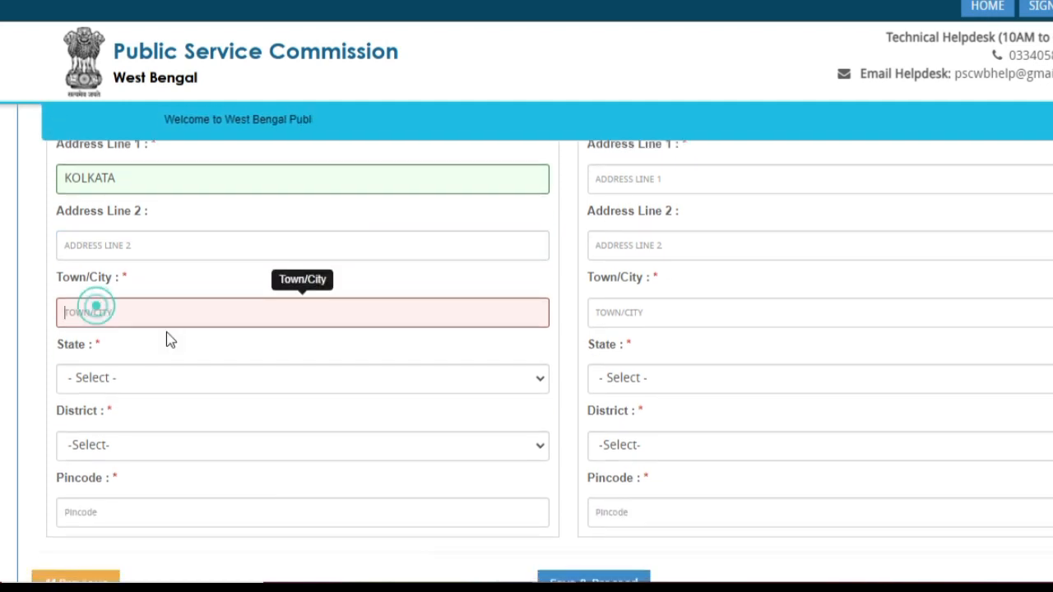
text(KOLKATSA)
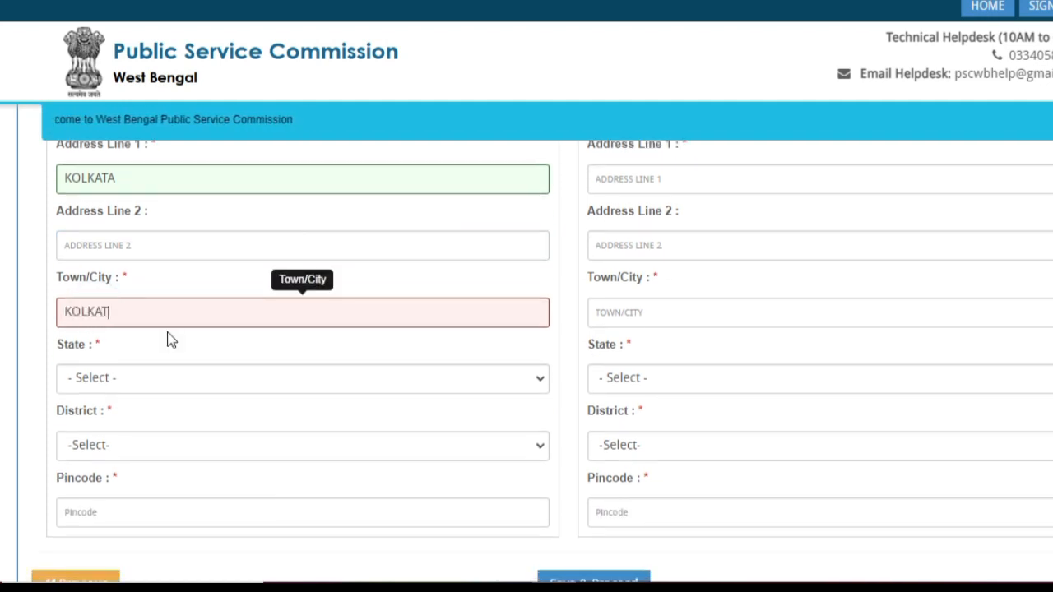
key(BackSpace)
key(BackSpace)
text(A)
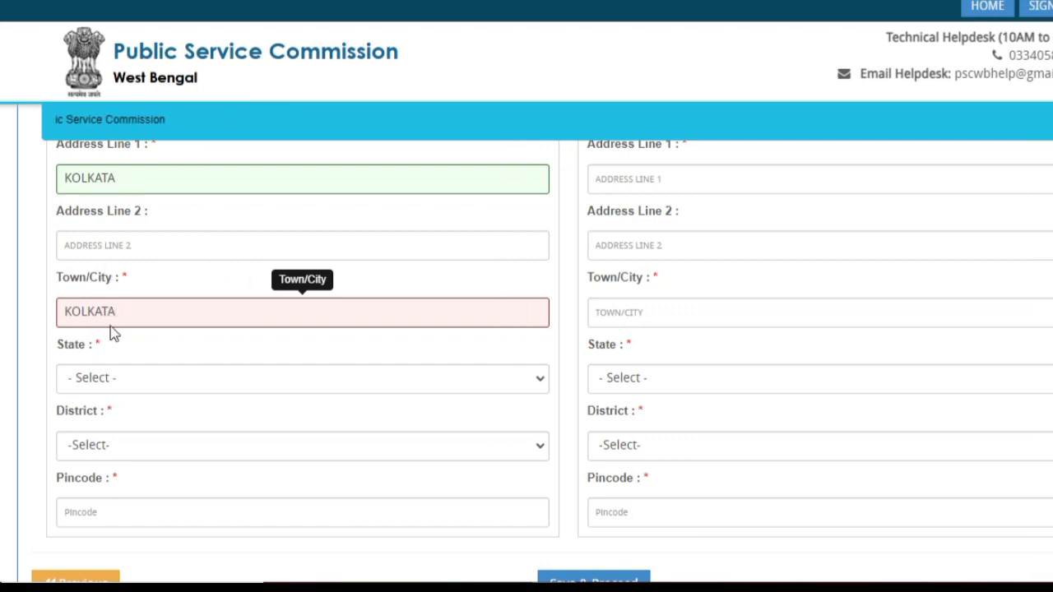
- Set the state to West Bengal and the district to Kolkata
click(128, 379)
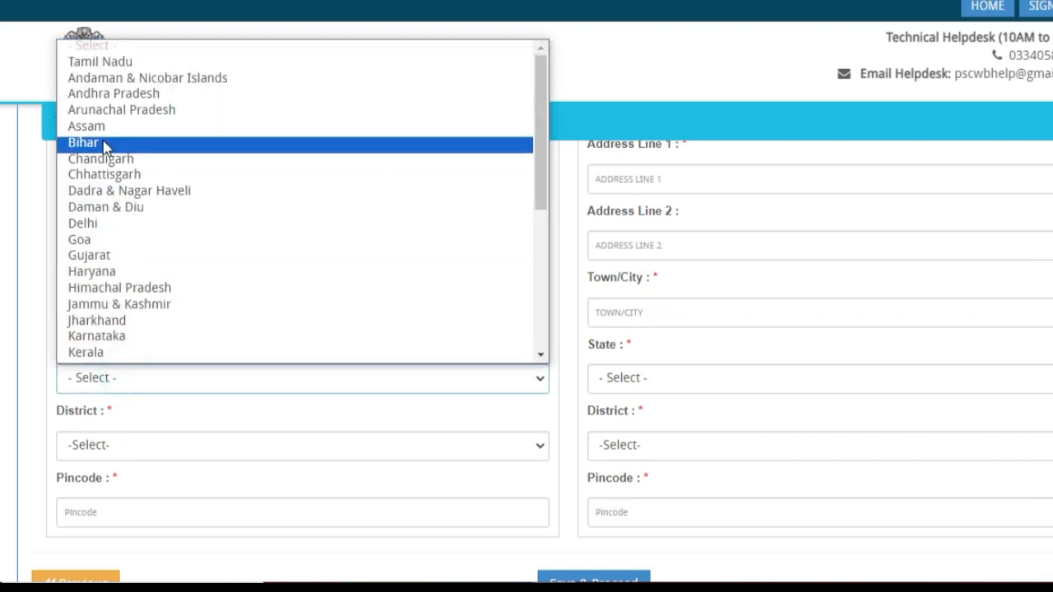
scroll(137, 272, down, 6)
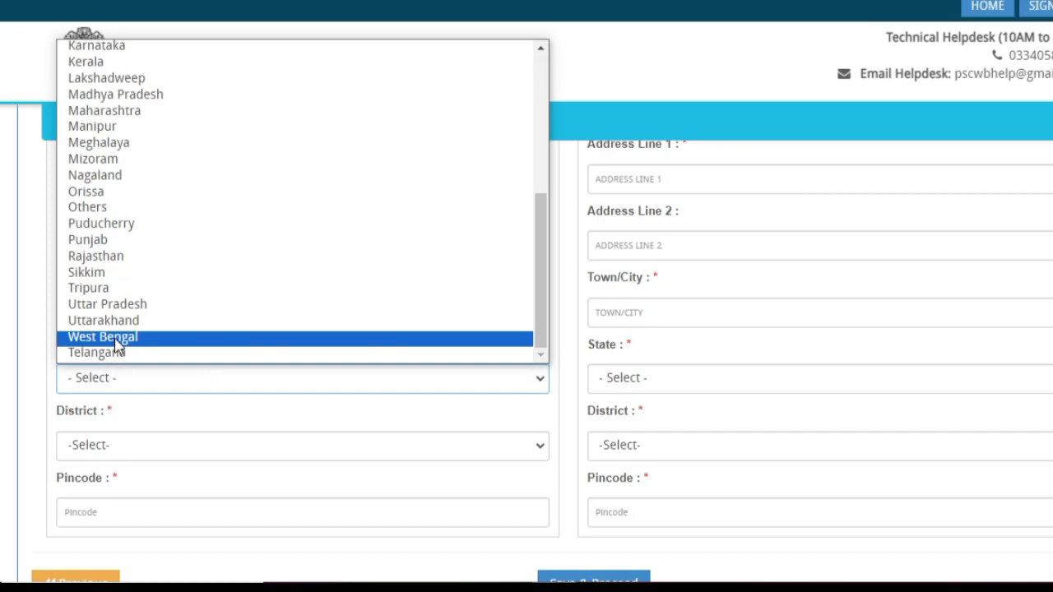
click(115, 339)
scroll(163, 329, down, 1)
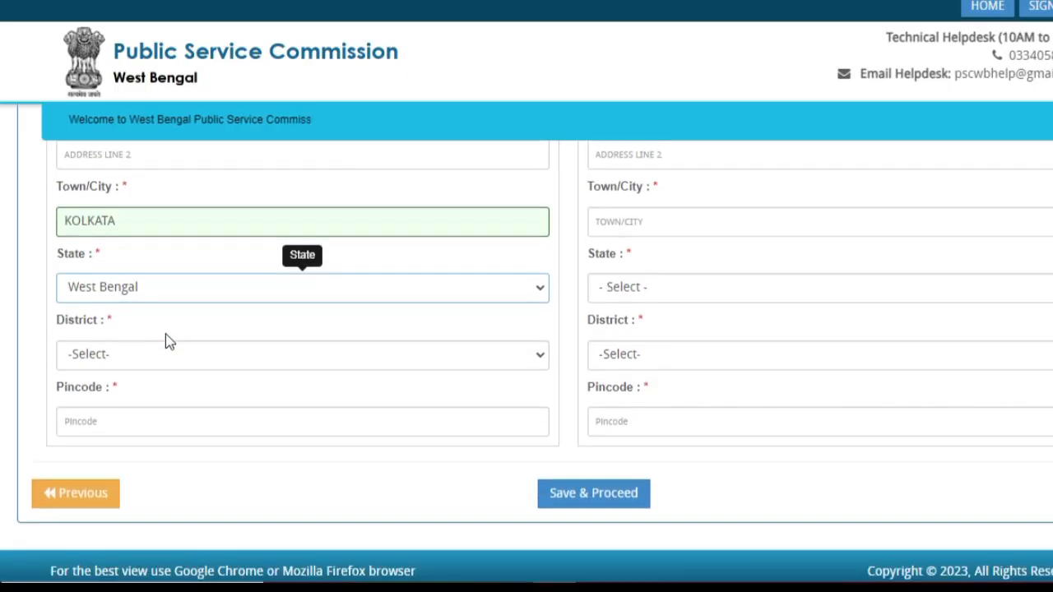
click(92, 352)
scroll(111, 221, down, 1)
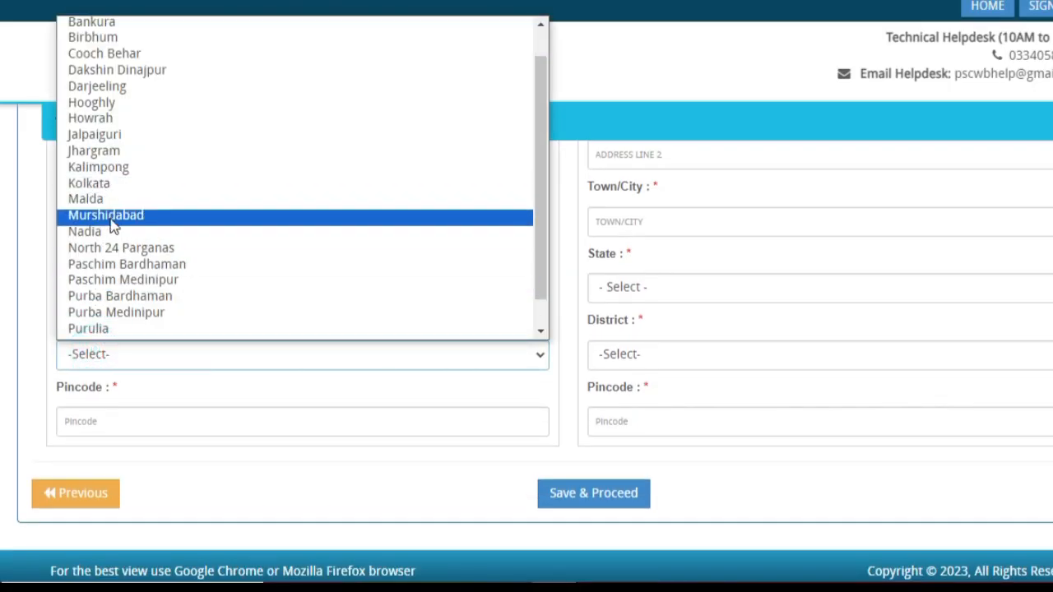
text(ko)
key(Return)
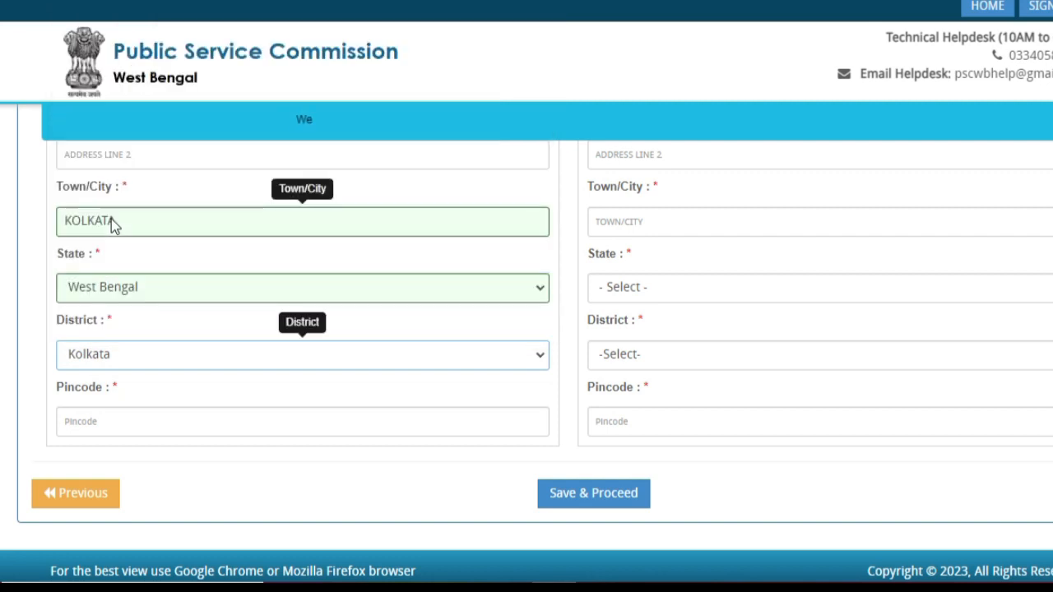
- Enter pincode 701014
scroll(111, 222, down, 1)
click(125, 408)
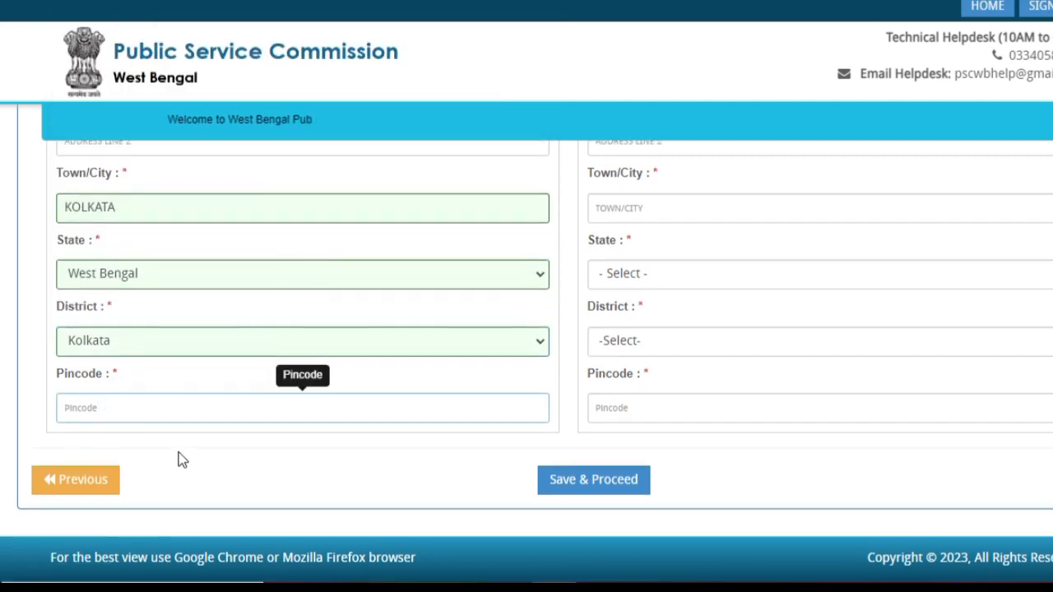
text(701014)
scroll(664, 211, up, 5)
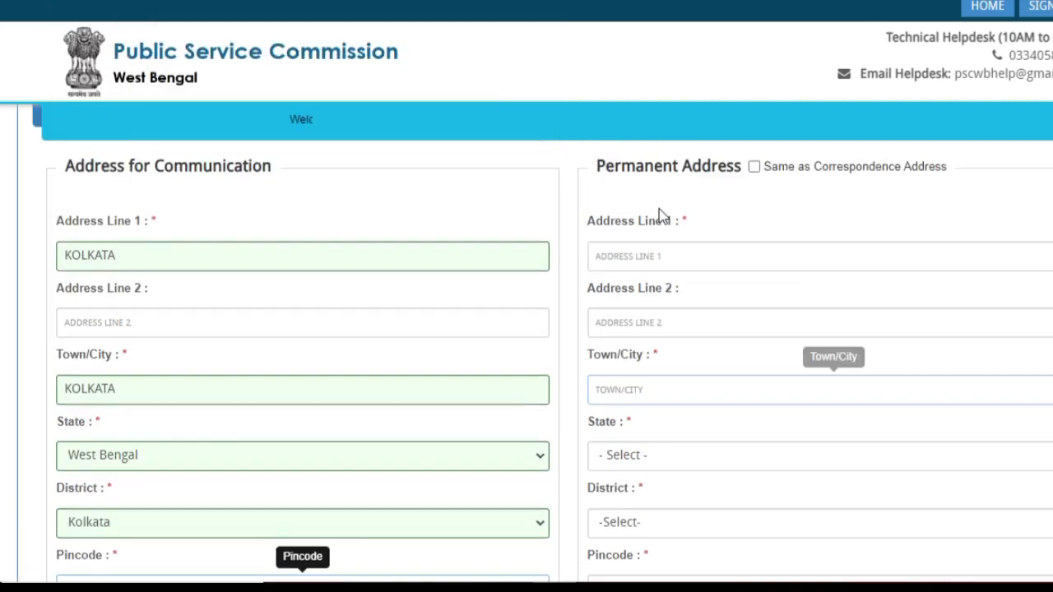
scroll(662, 215, down, 1)
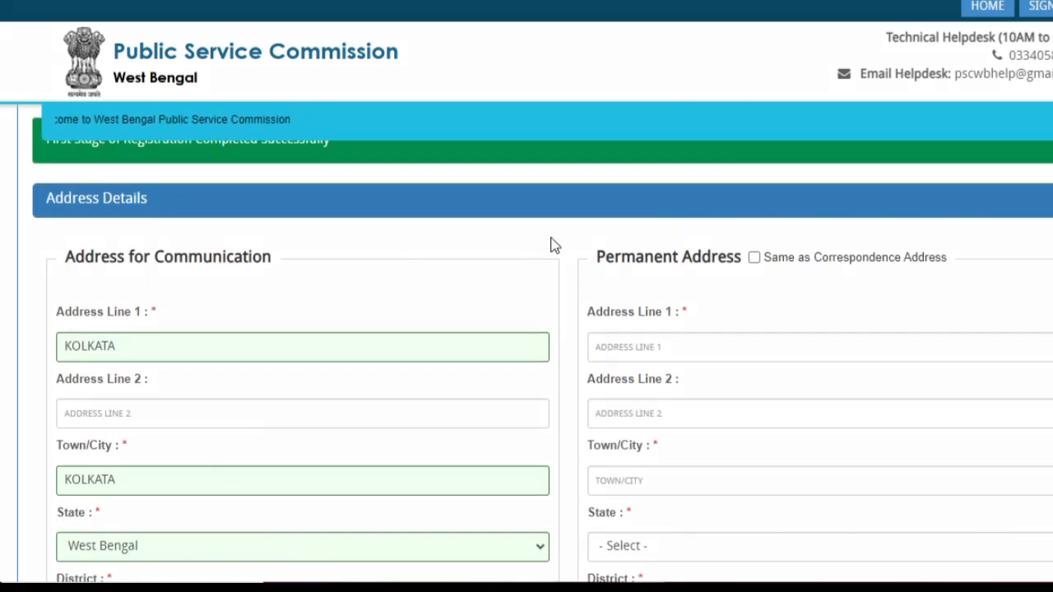
drag(551, 235, 740, 285)
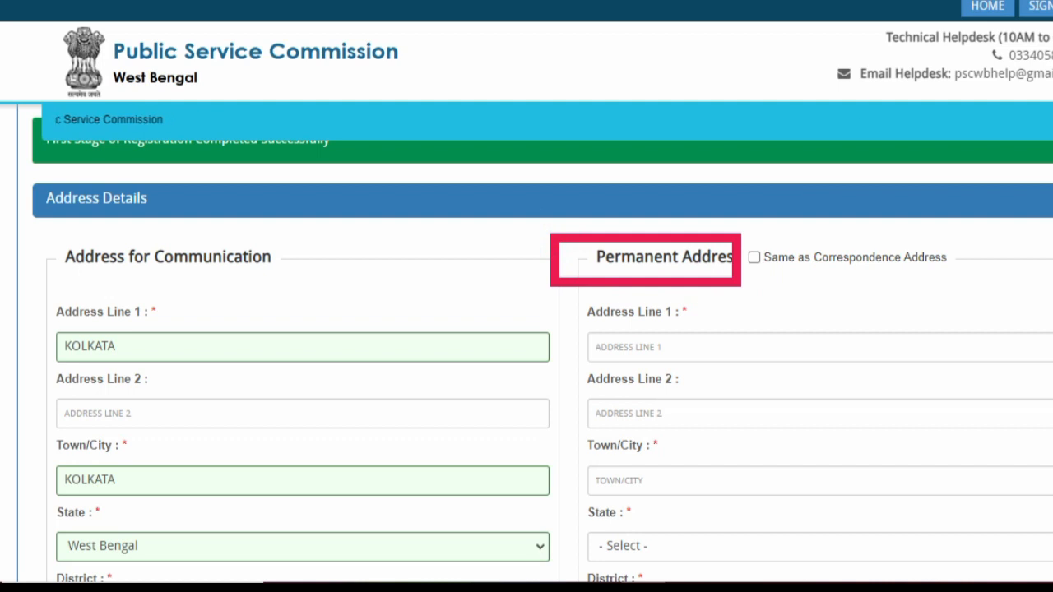
- Tick 'Same as Correspondence Address' so the permanent address copies the communication address
drag(873, 119, 755, 236)
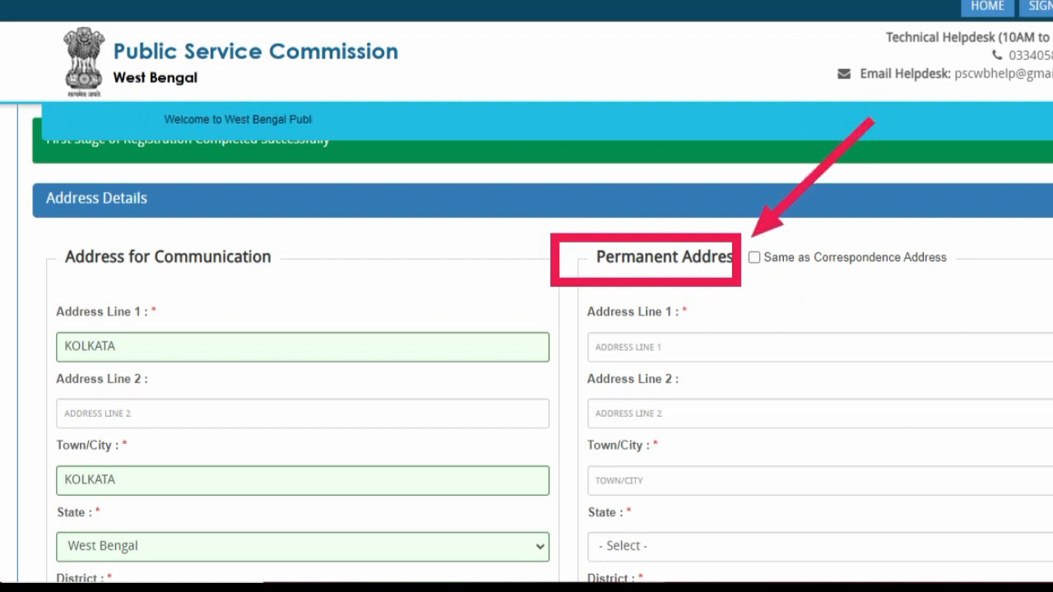
mouse_move(569, 304)
mouse_down()
mouse_move(653, 565)
mouse_move(1052, 540)
mouse_up()
key(Escape)
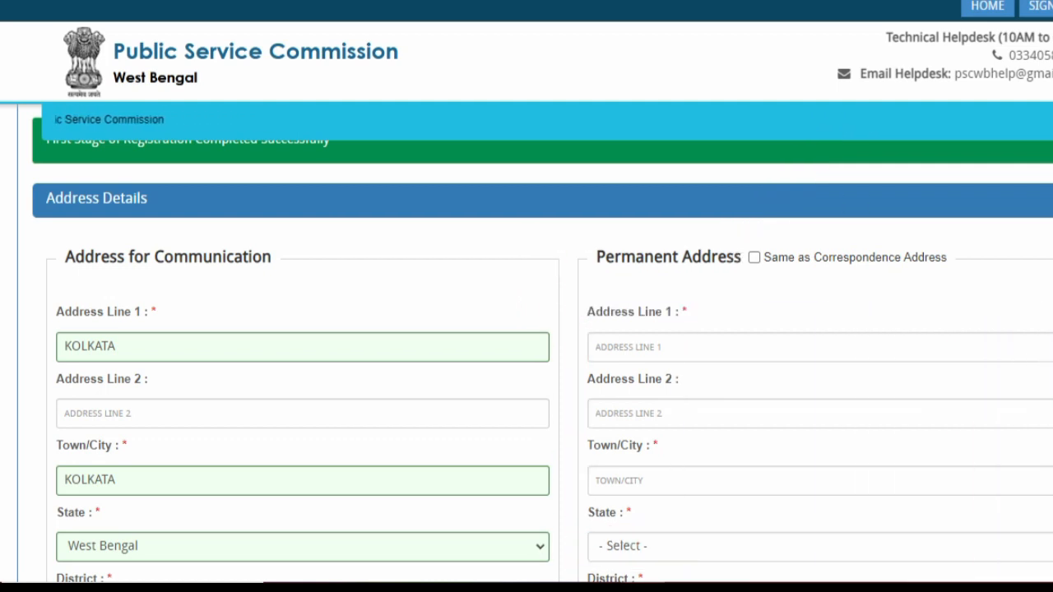
click(753, 258)
scroll(658, 263, down, 3)
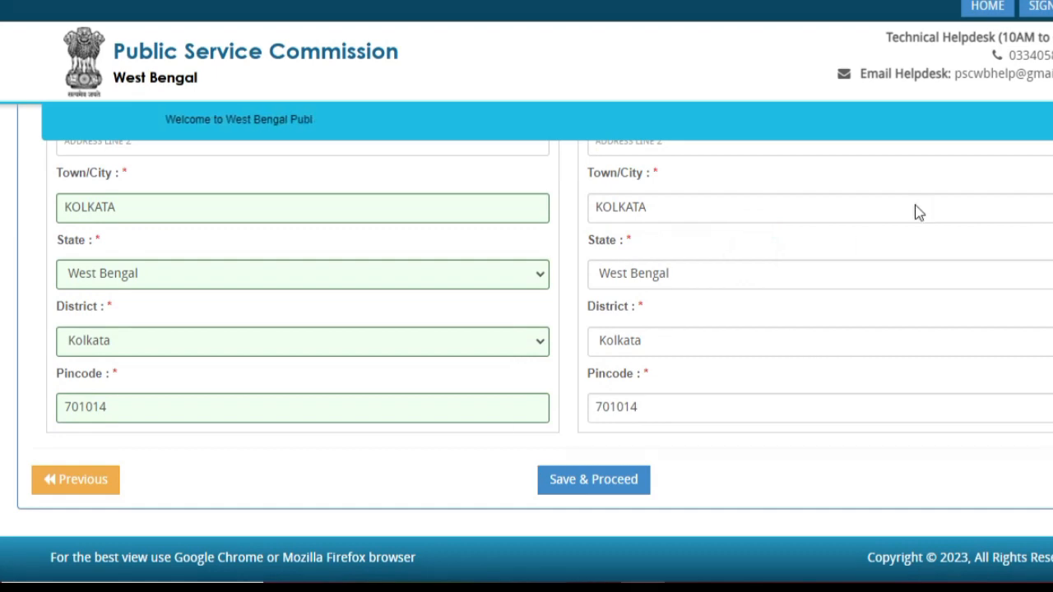
drag(695, 437, 509, 517)
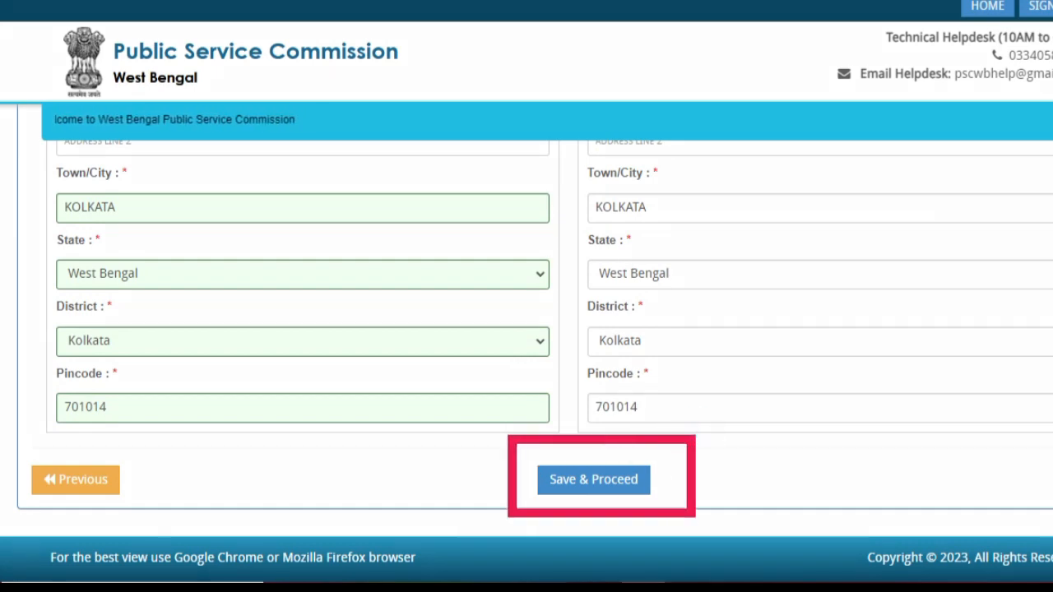
key(Escape)
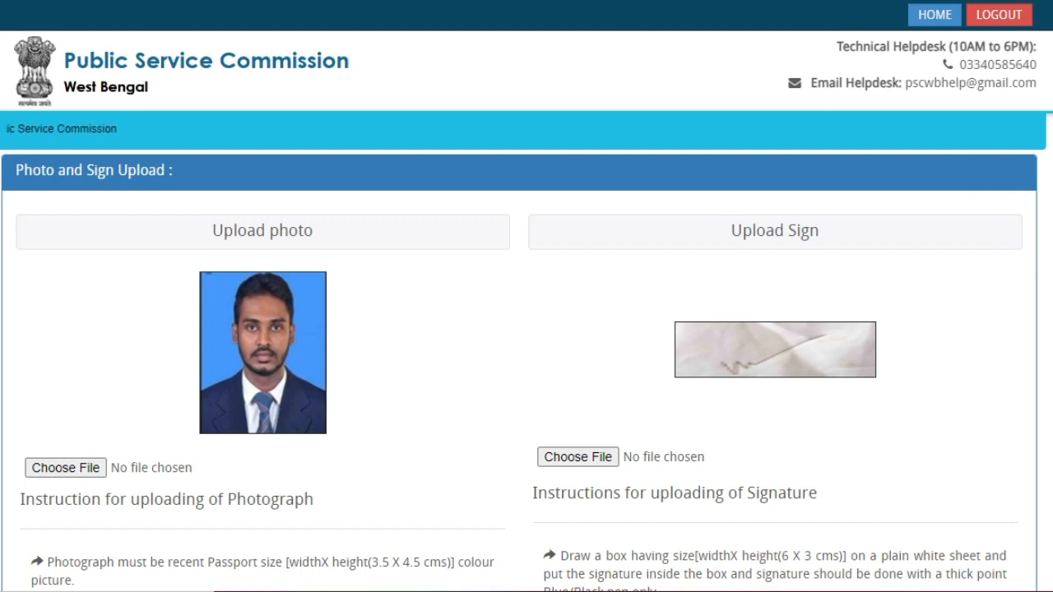
scroll(600, 101, down, 1)
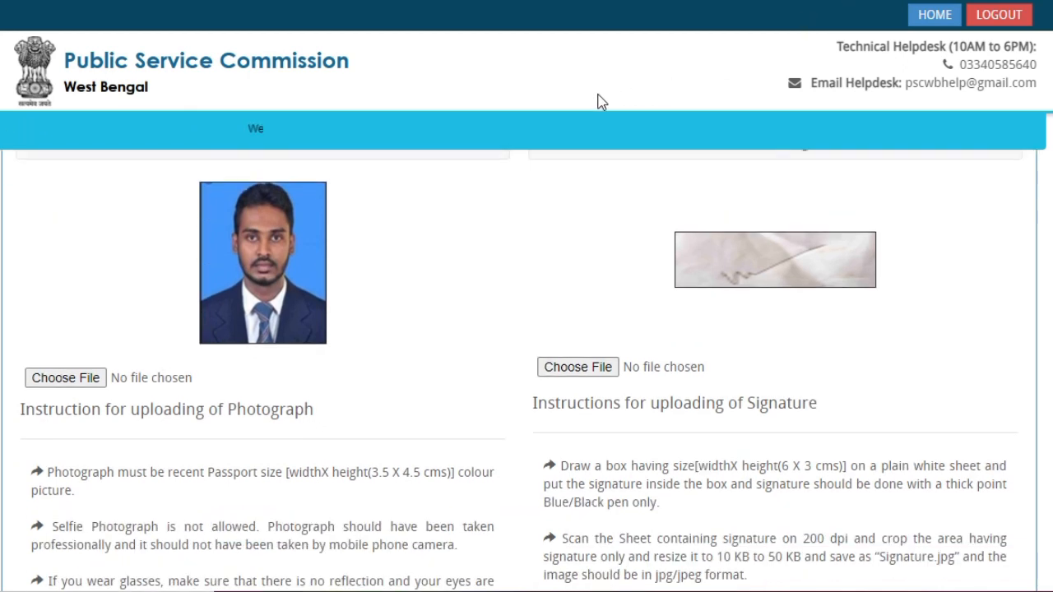
scroll(527, 148, up, 1)
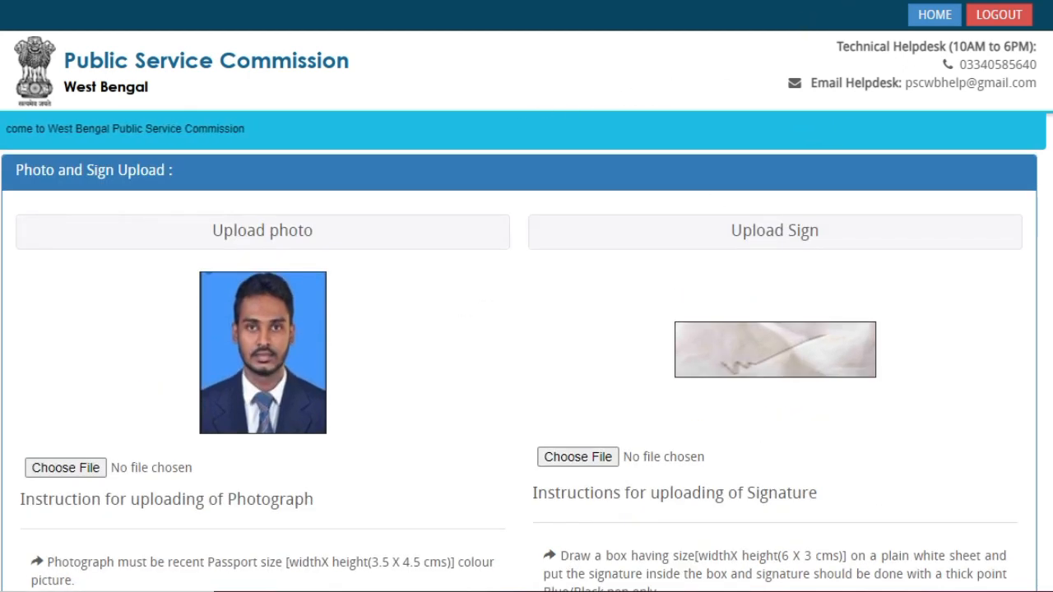
scroll(650, 186, down, 1)
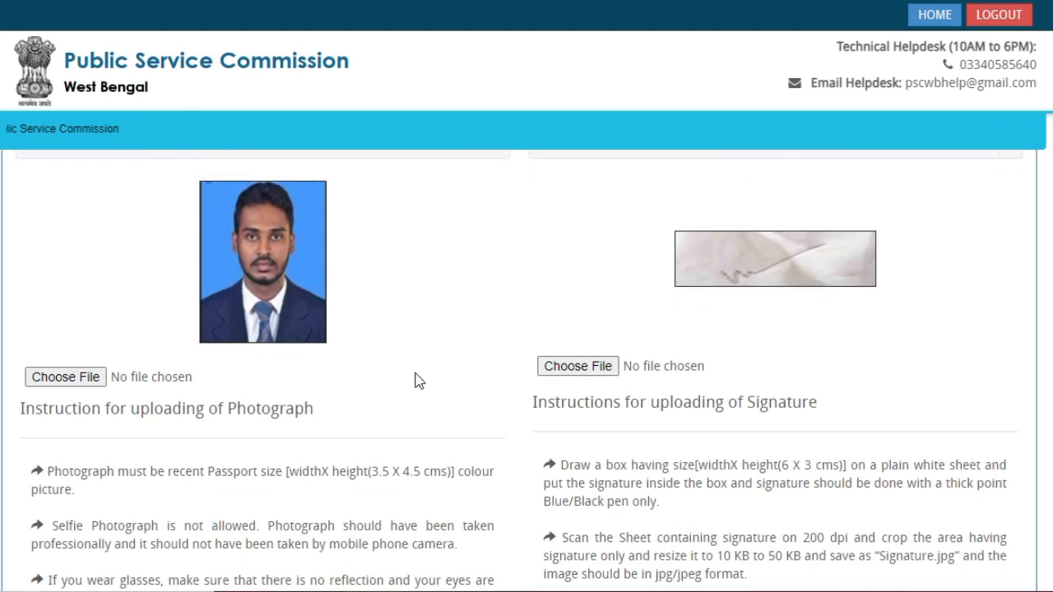
scroll(543, 366, down, 1)
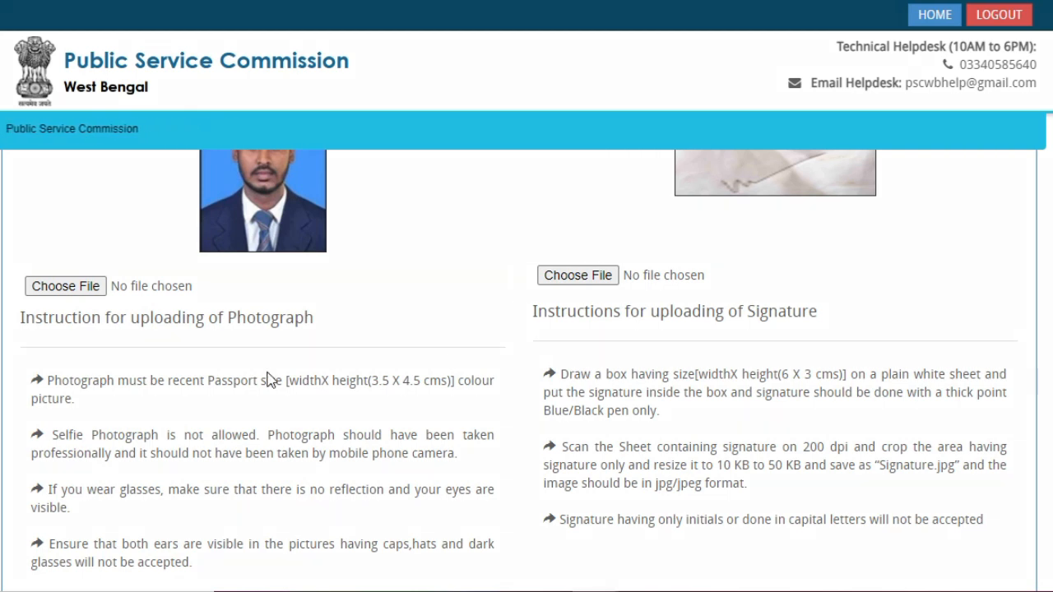
drag(256, 355, 505, 421)
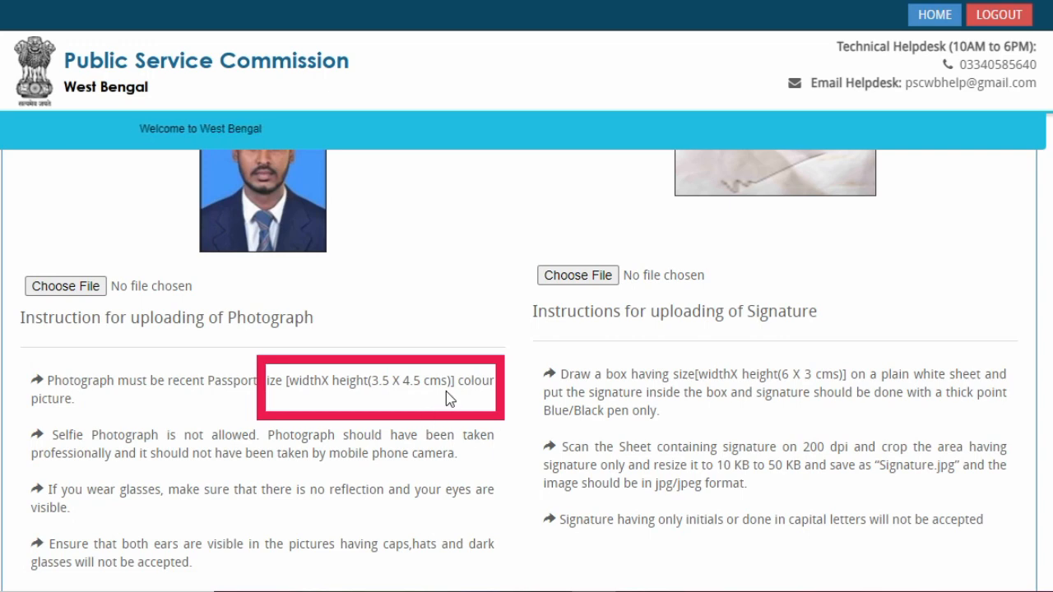
key(Escape)
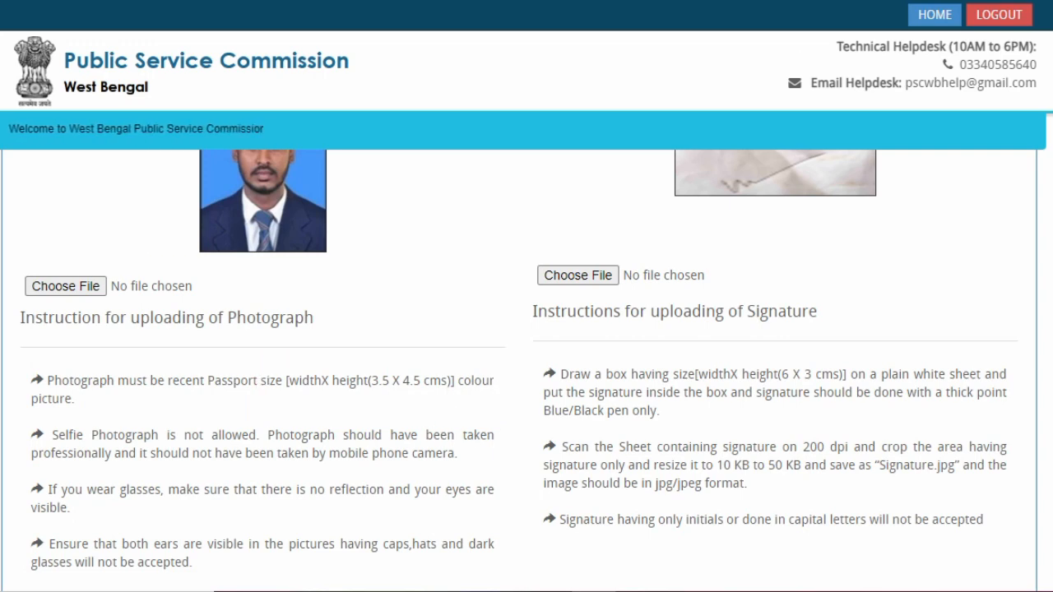
scroll(312, 435, down, 3)
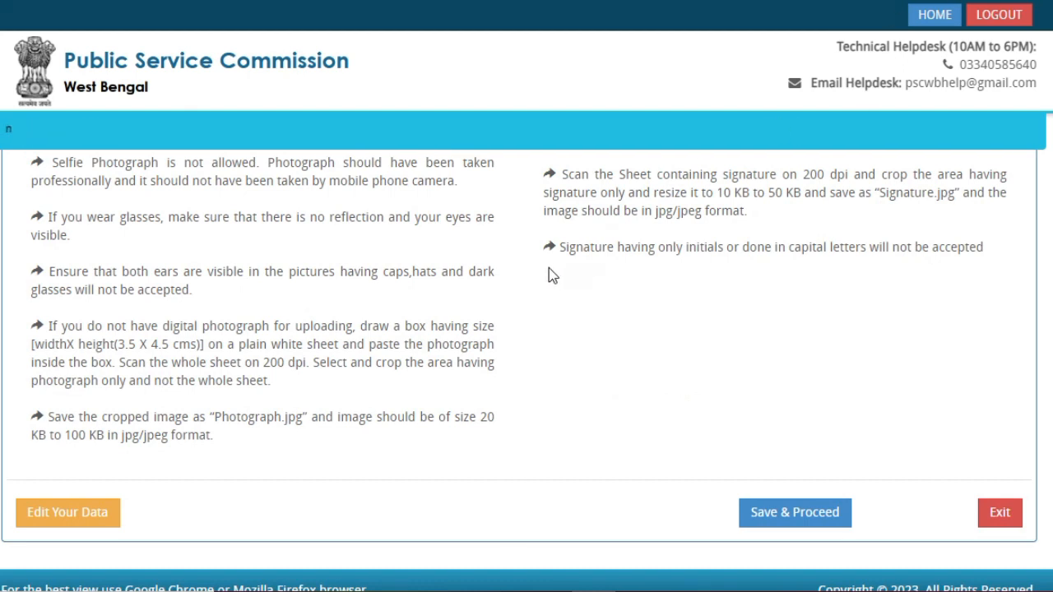
mouse_move(515, 316)
mouse_down()
mouse_move(52, 386)
mouse_move(15, 402)
mouse_up()
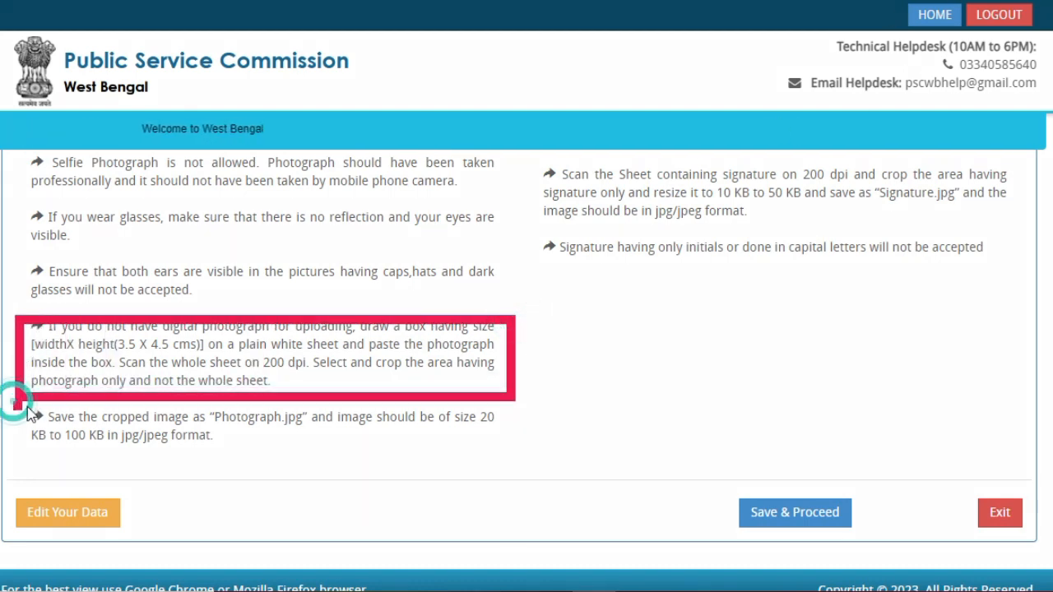
mouse_move(525, 400)
mouse_down()
mouse_move(507, 475)
mouse_move(14, 469)
mouse_up()
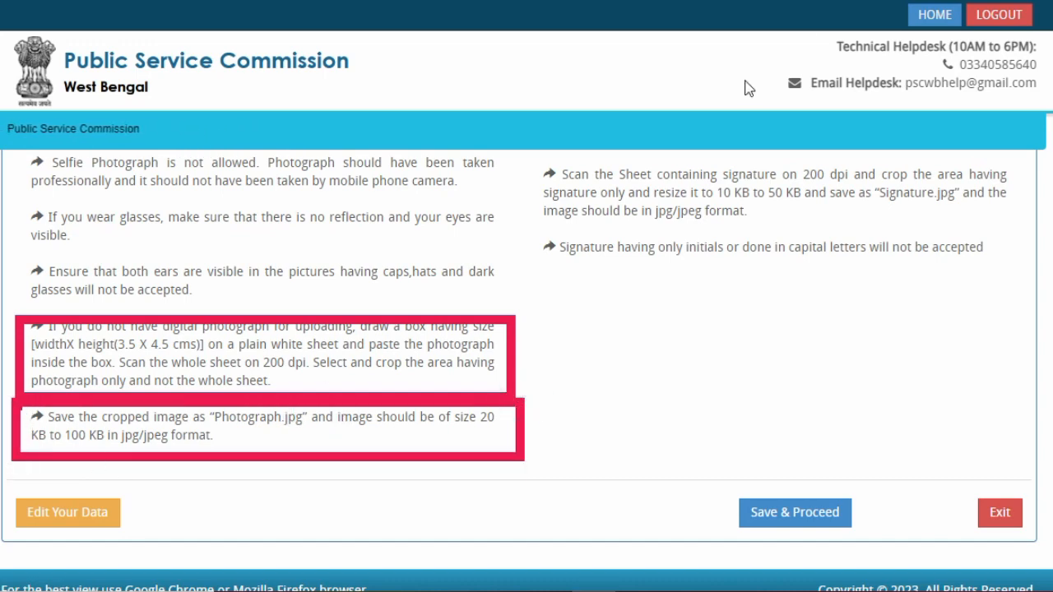
key(Escape)
scroll(826, 88, up, 2)
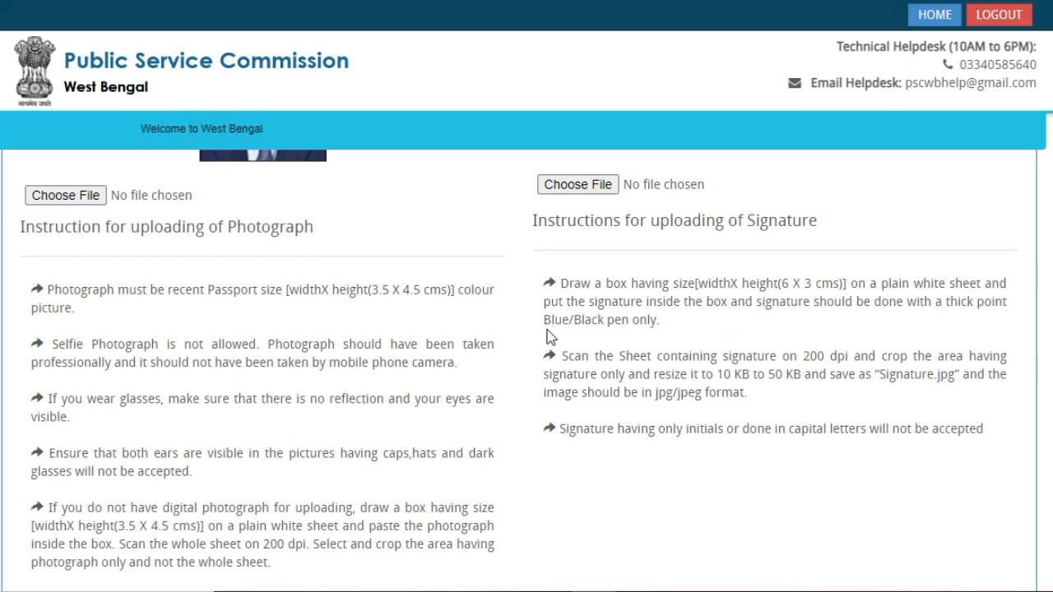
mouse_move(526, 335)
mouse_down()
mouse_move(724, 461)
mouse_move(841, 429)
mouse_move(1030, 426)
mouse_up()
mouse_move(522, 262)
mouse_down()
mouse_move(724, 343)
mouse_move(1008, 333)
mouse_up()
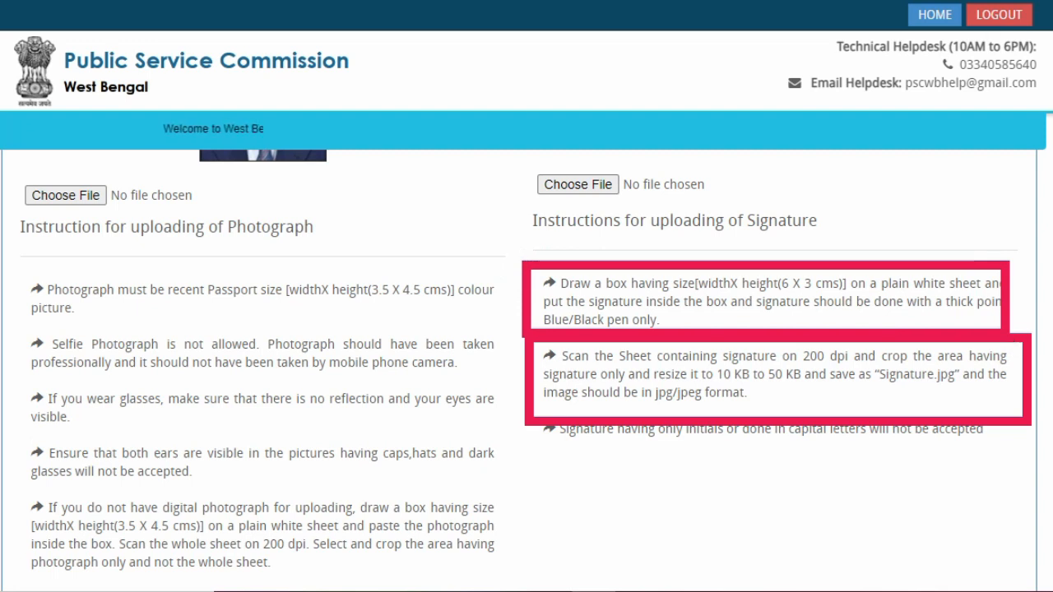
key(Escape)
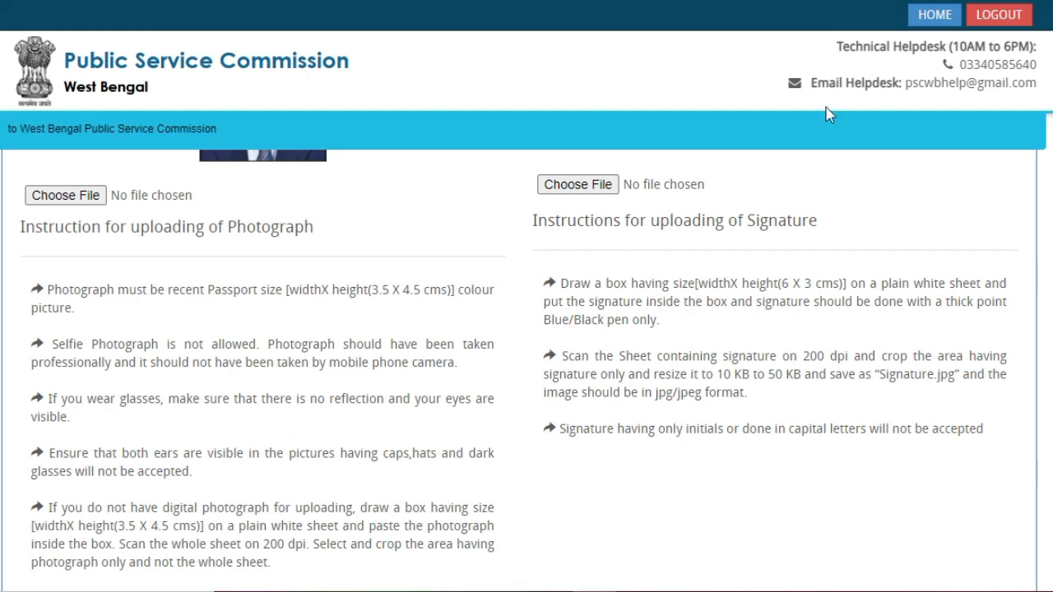
drag(499, 255, 446, 323)
mouse_move(439, 325)
mouse_down()
mouse_move(331, 326)
mouse_move(349, 260)
mouse_up()
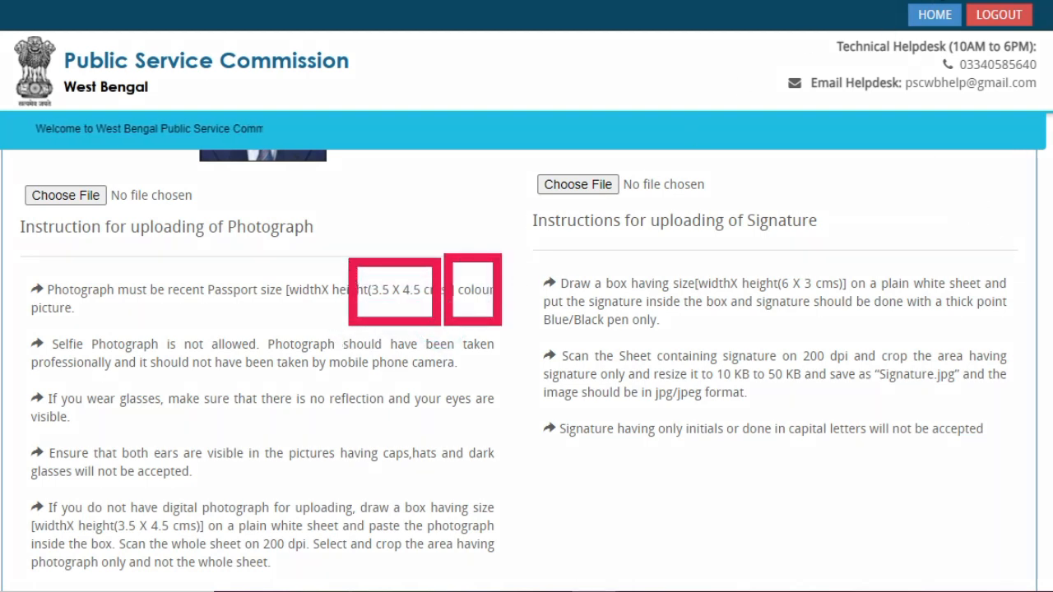
key(Escape)
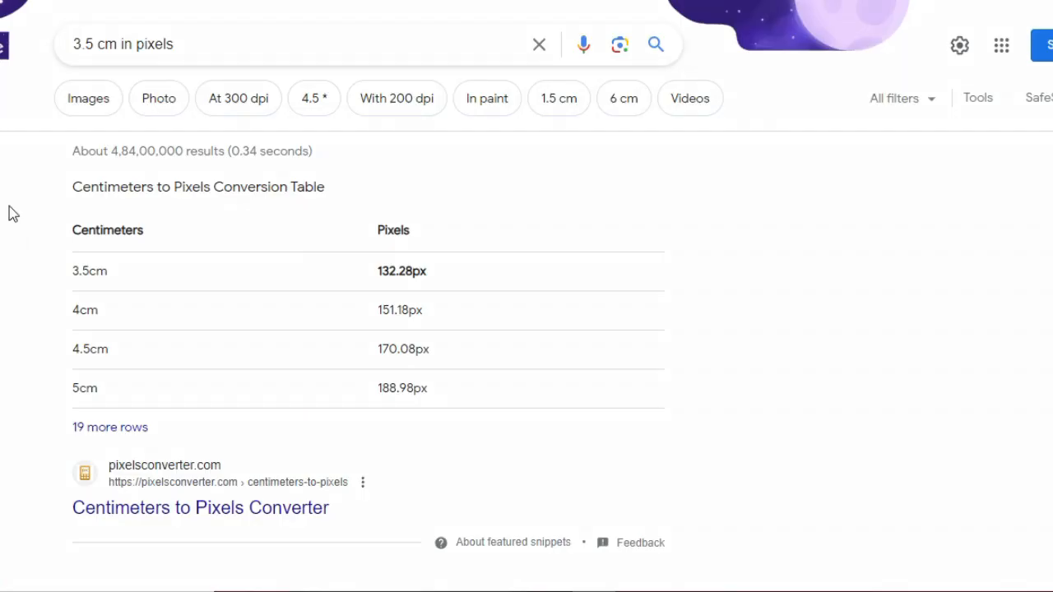
- Highlight Google's cm-to-pixel table: 3.5 cm ≈ 132 px and 4.5 cm ≈ 170 px
drag(10, 171, 417, 448)
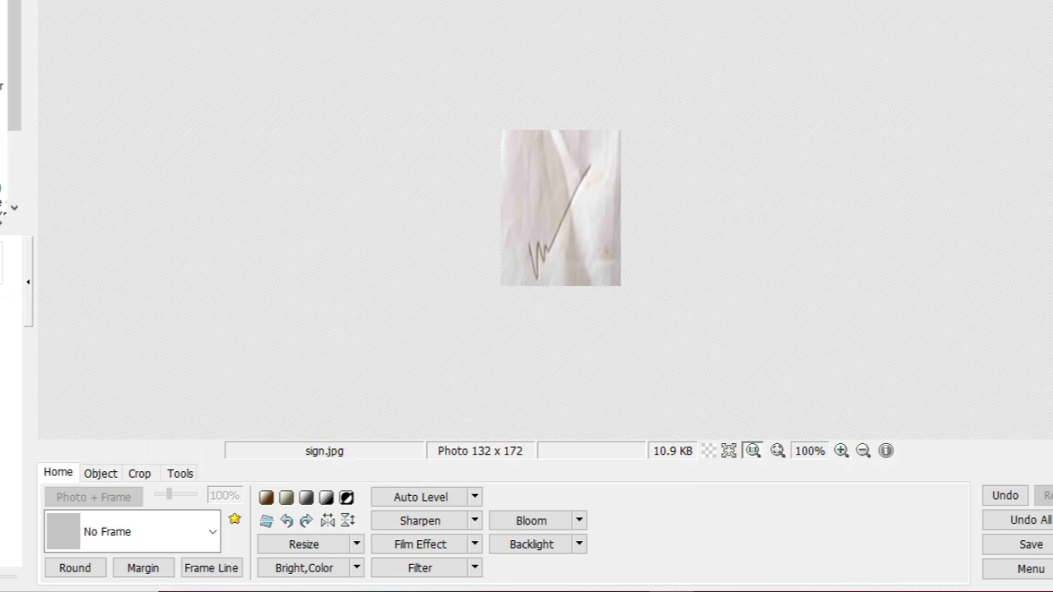
- Open Resize for photo (1).jpg with Preserve aspect ratio turned off
click(2, 271)
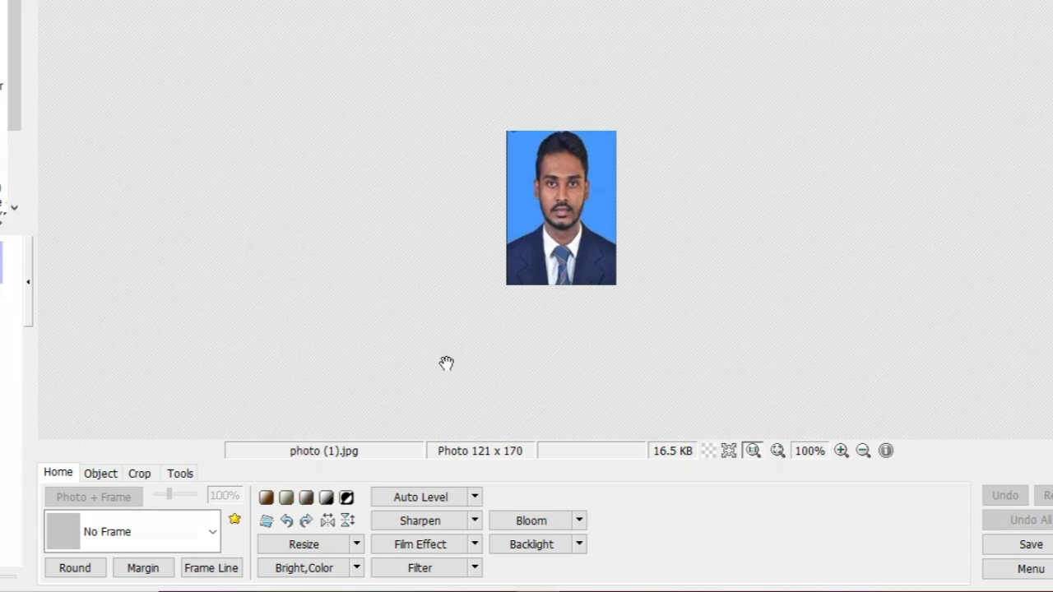
click(308, 545)
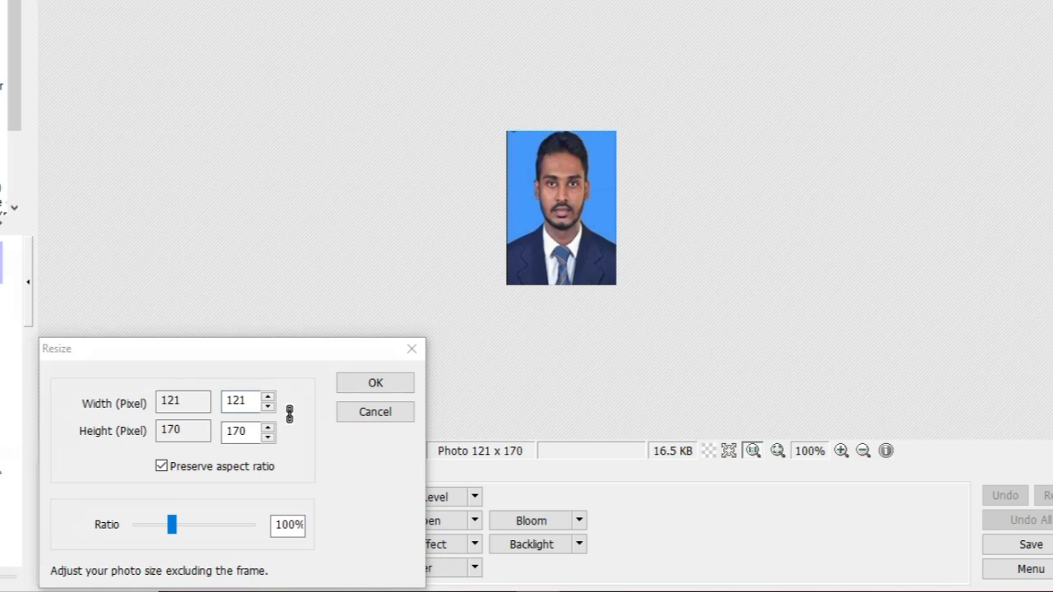
drag(2, 462, 135, 471)
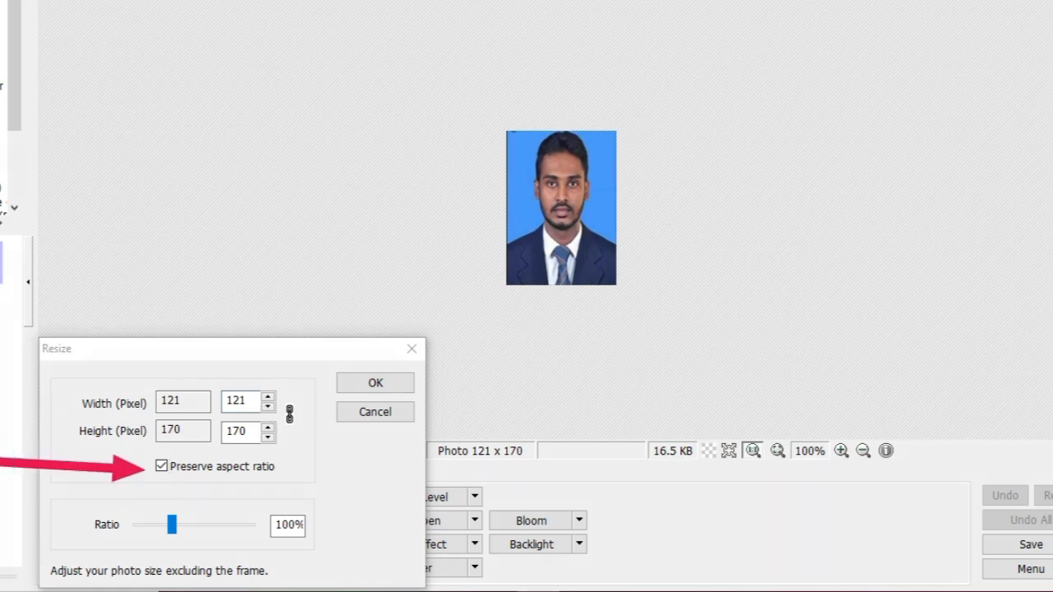
click(162, 466)
click(163, 466)
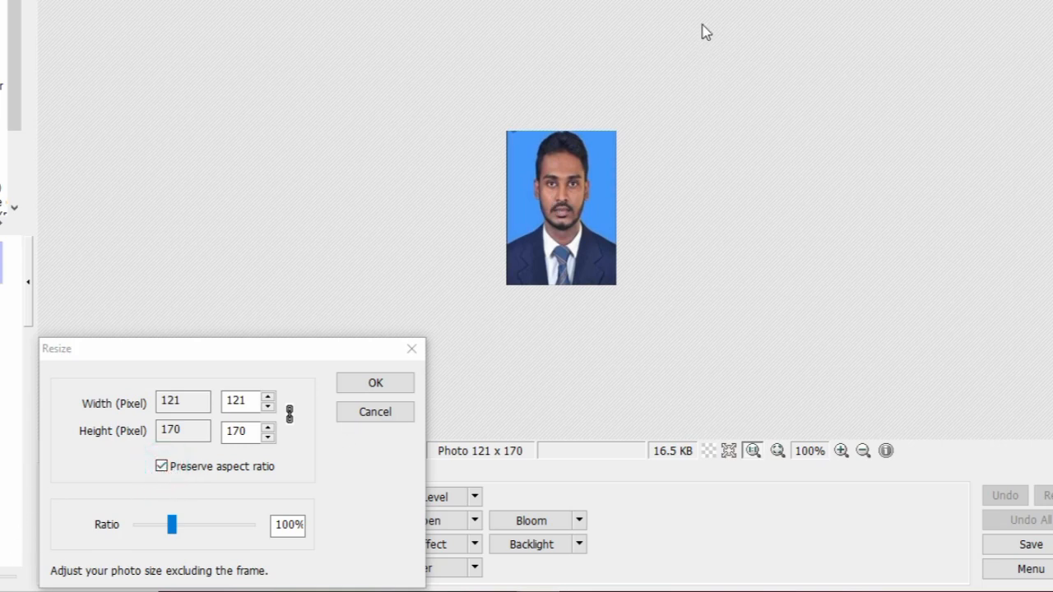
click(162, 466)
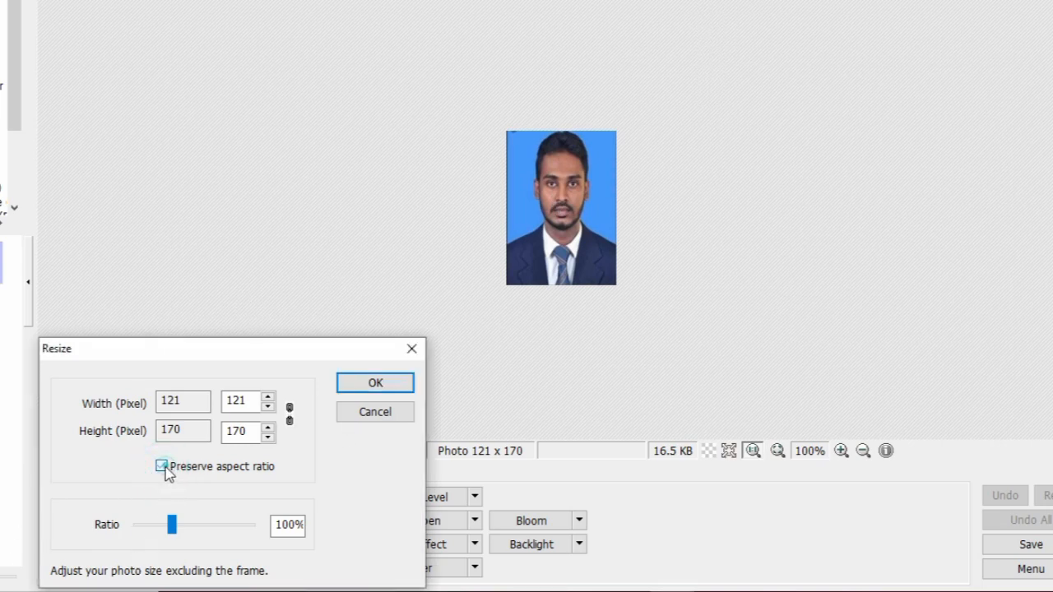
- Set the width to 132 with height 170, apply the resize and bring up saving
double_click(250, 401)
text(1)
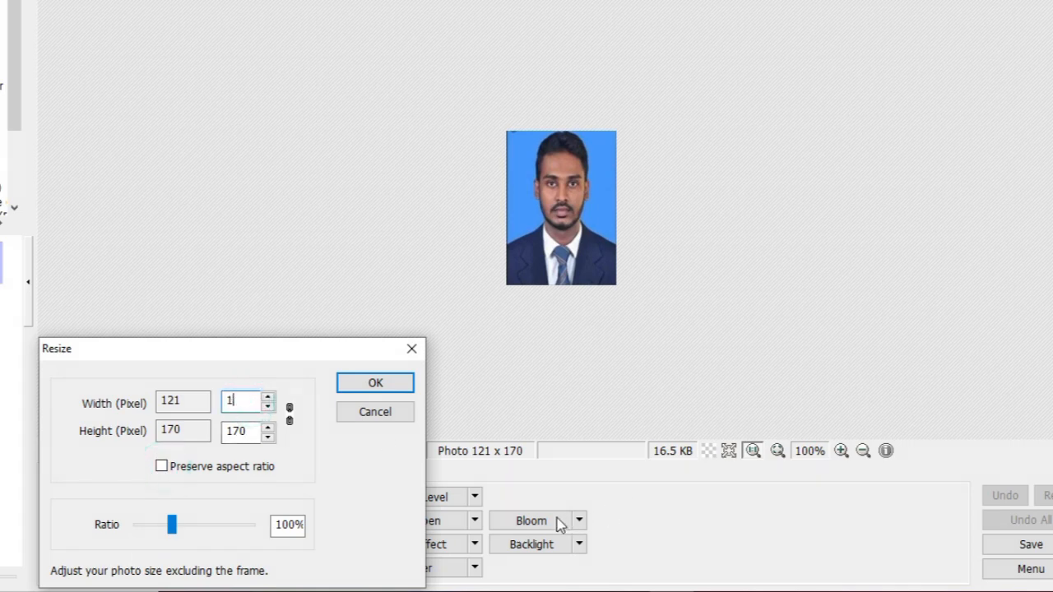
text(232)
click(250, 436)
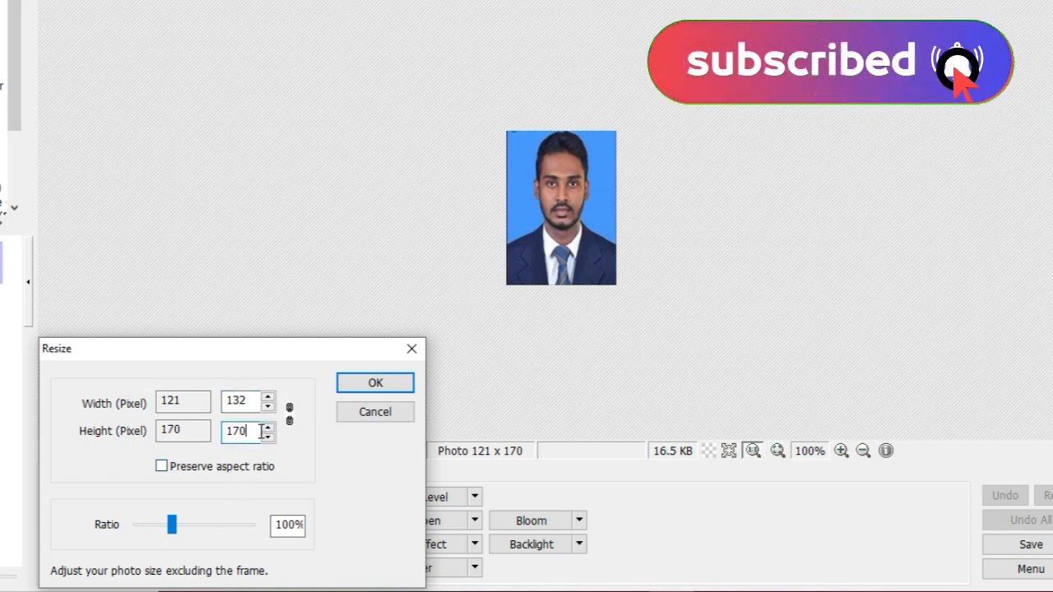
click(389, 390)
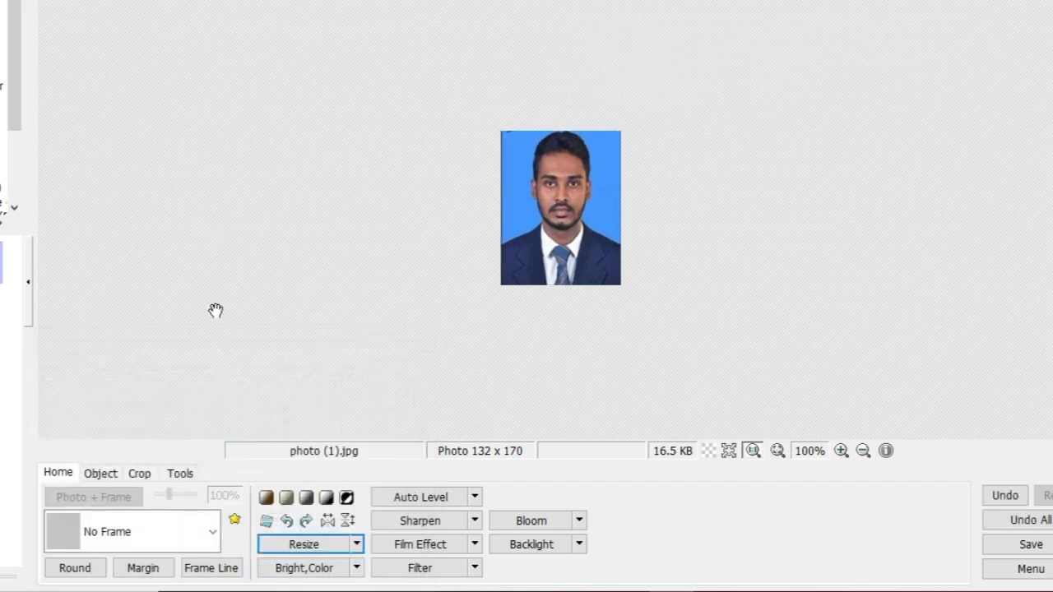
key(ctrl+s)
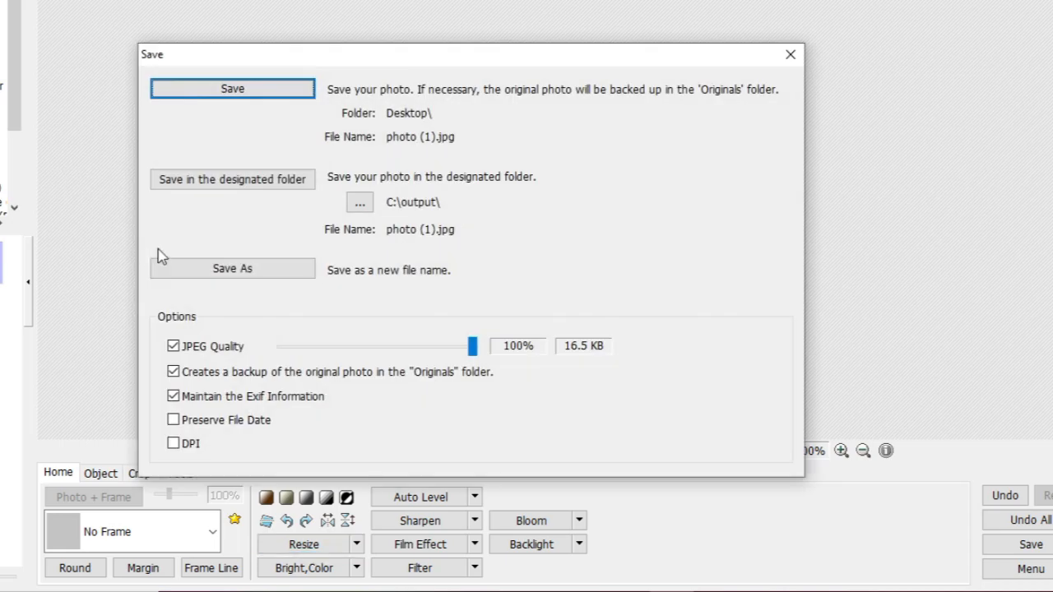
- Save the 132 x 170 photo (1).jpg at 100% JPEG quality
click(233, 89)
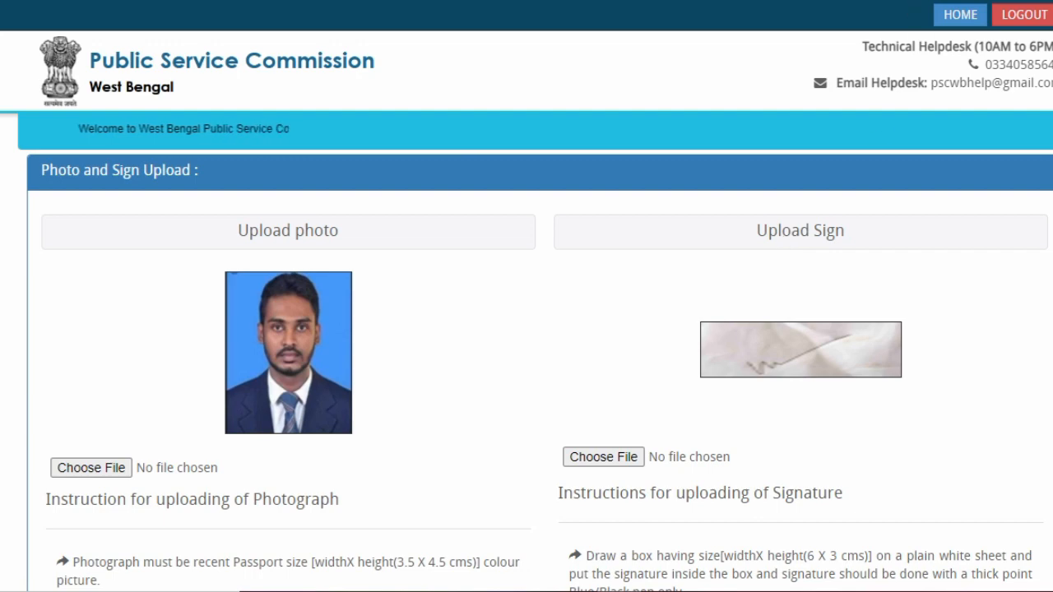
- Save the uploaded photo and signature with Save & Proceed
scroll(748, 206, down, 2)
scroll(644, 369, down, 1)
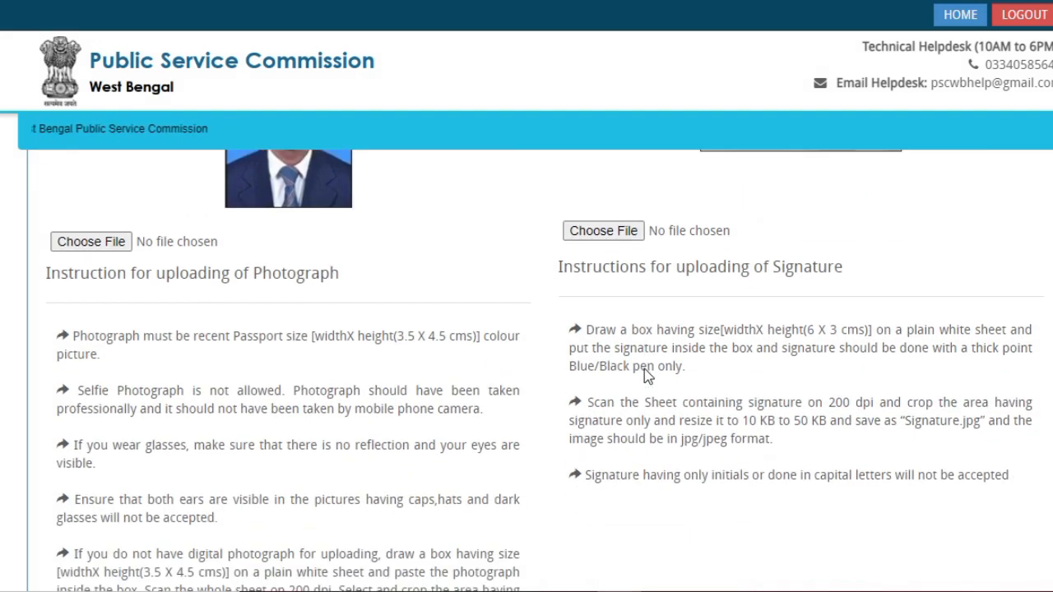
scroll(644, 368, down, 3)
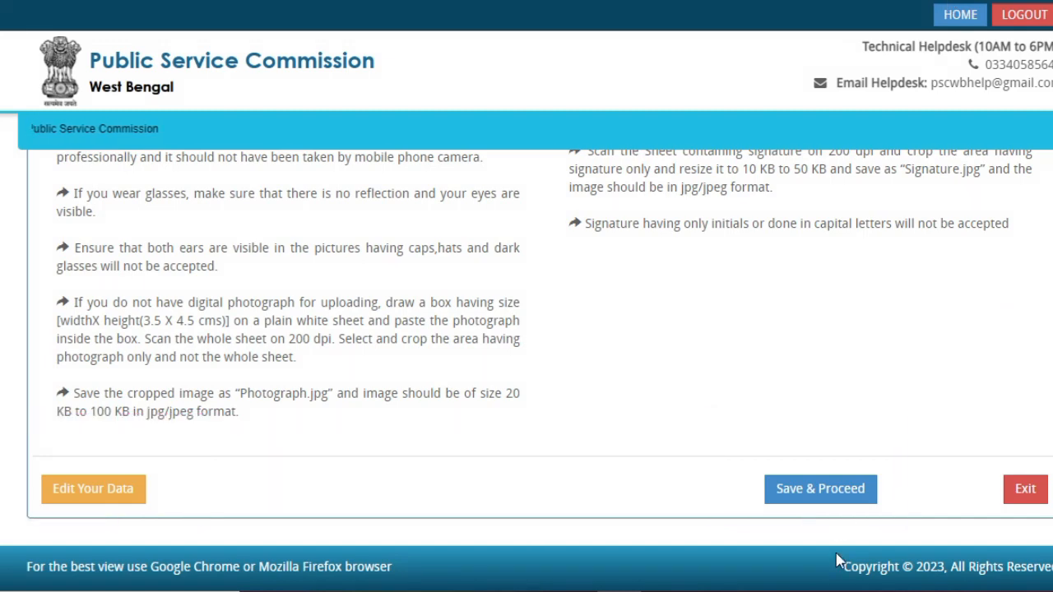
click(839, 498)
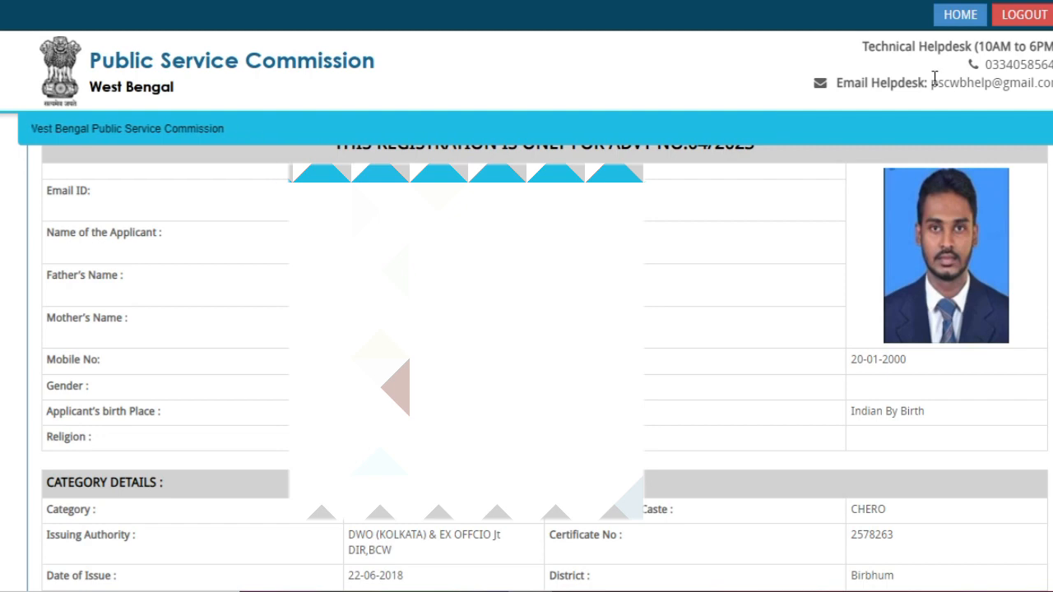
- Scroll through the registration preview down to the five-point declaration
scroll(759, 296, down, 9)
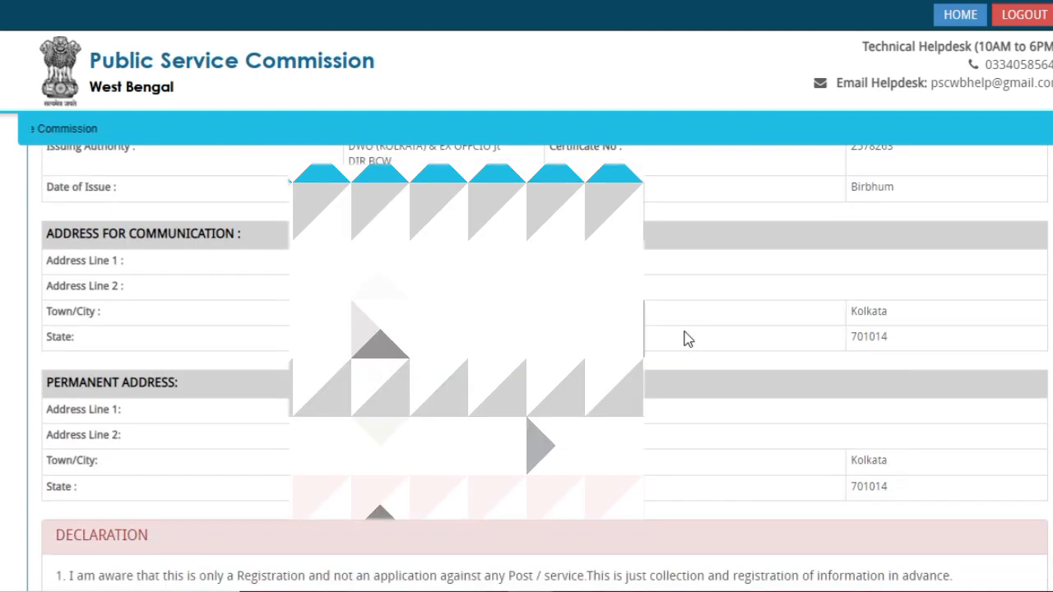
scroll(688, 339, down, 1)
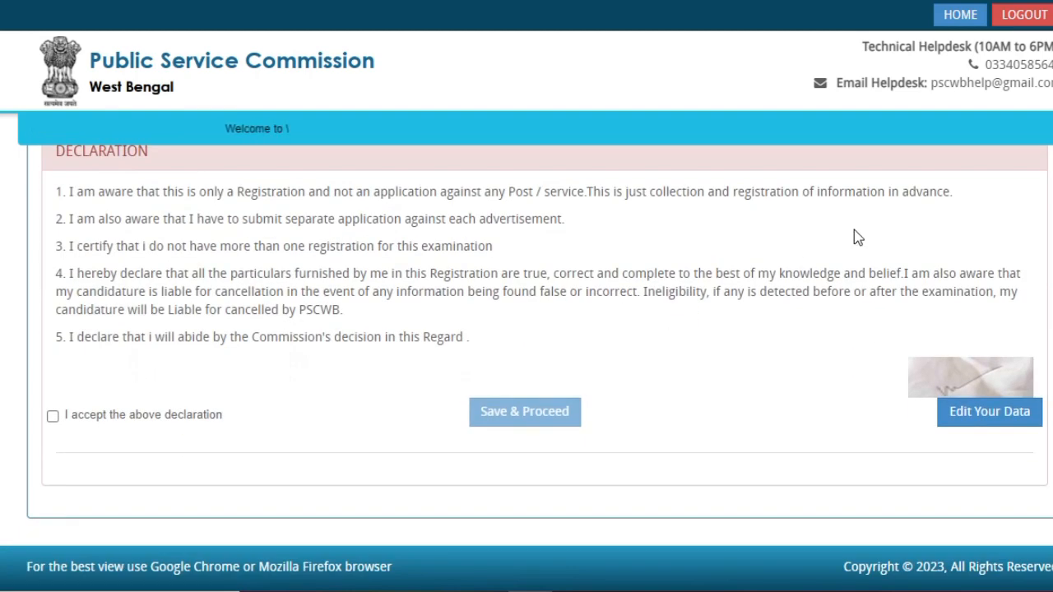
scroll(575, 403, up, 2)
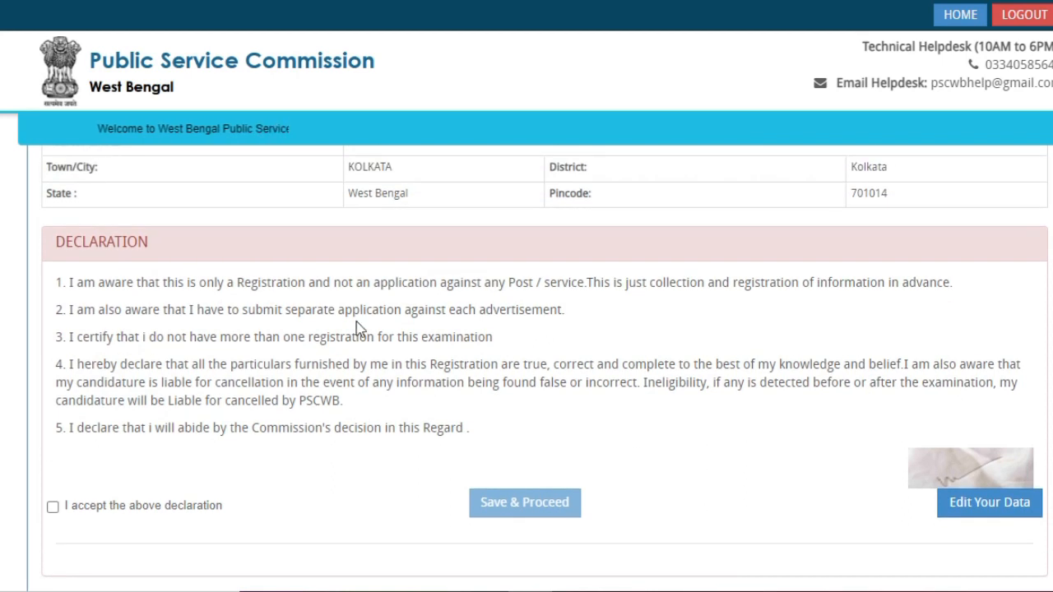
scroll(178, 364, down, 1)
scroll(90, 417, down, 1)
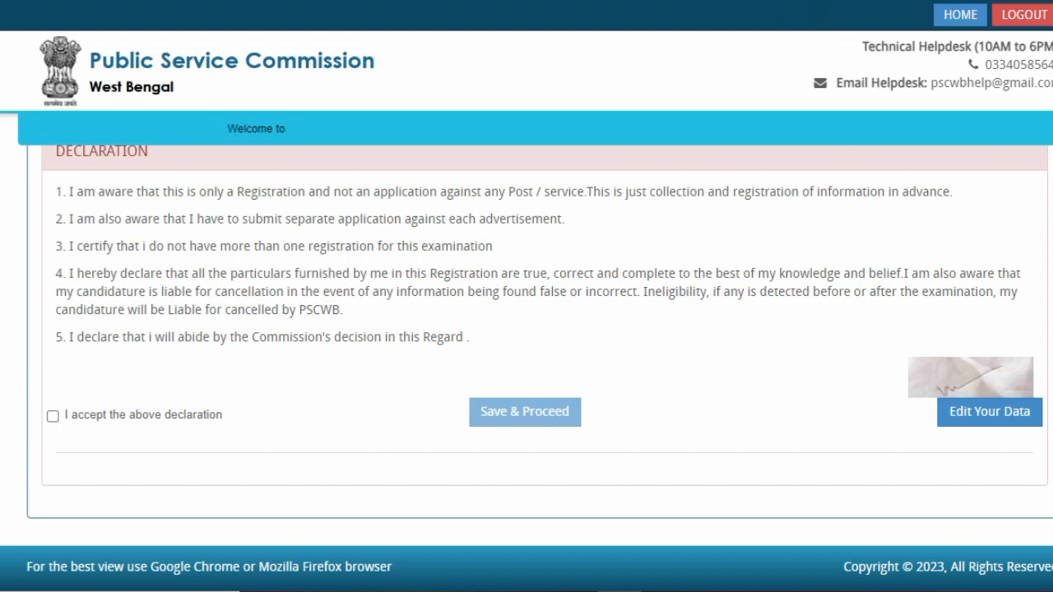
- Tick the declaration, answer Yes to confirm the details, and scroll to Login to Continue
click(53, 416)
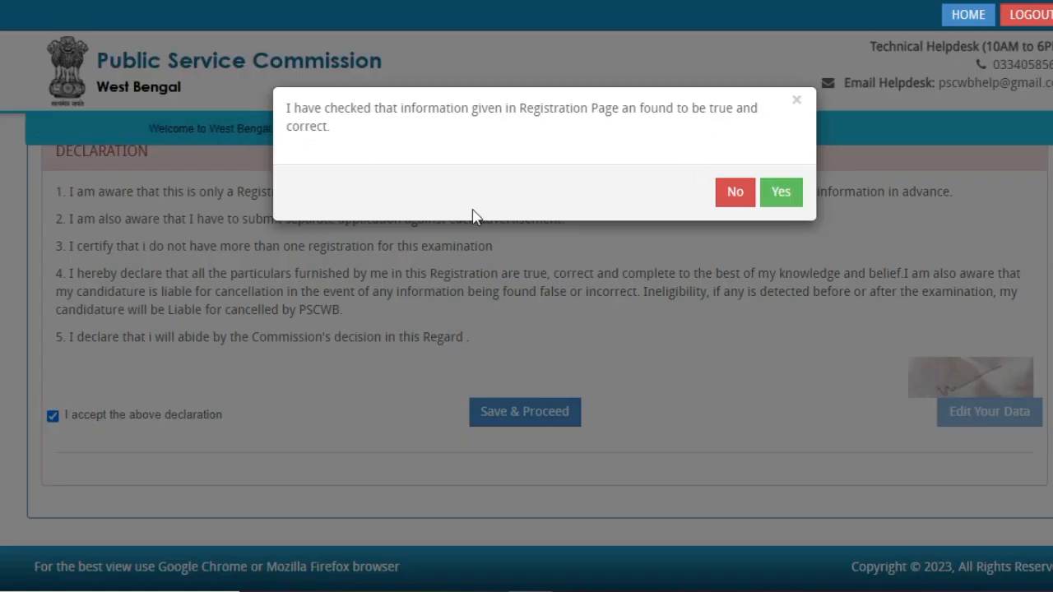
click(784, 196)
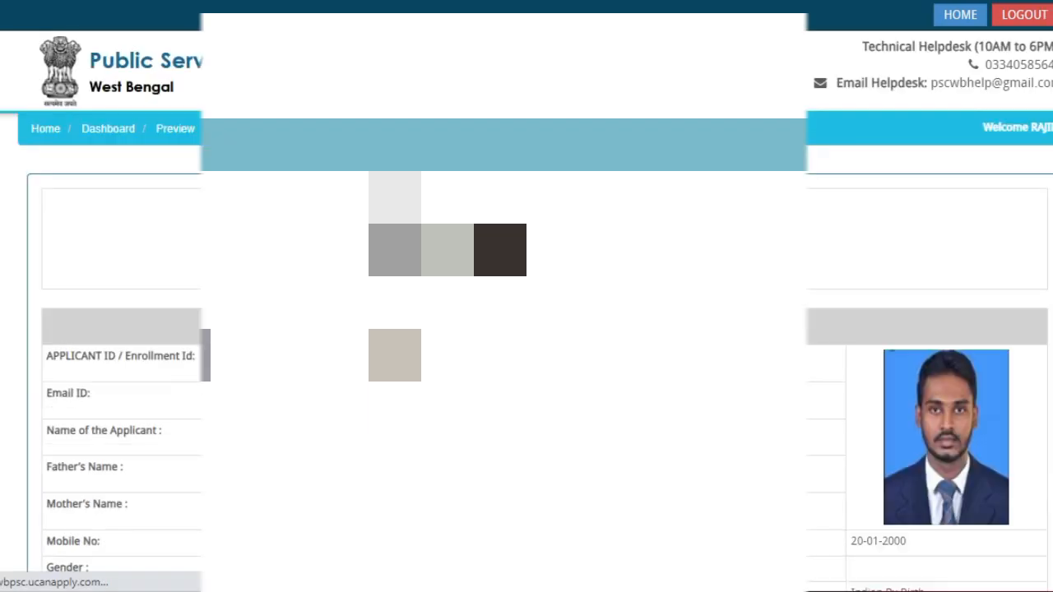
scroll(591, 288, down, 12)
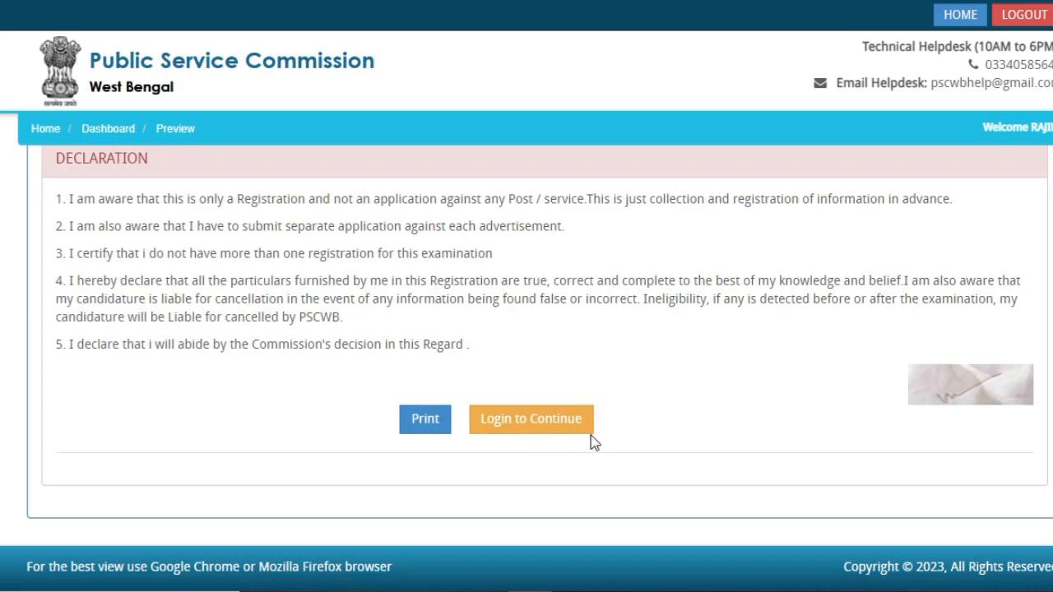
- Log in with the Applicant ID, password and captcha, then open the Sub-Inspector application status
click(527, 420)
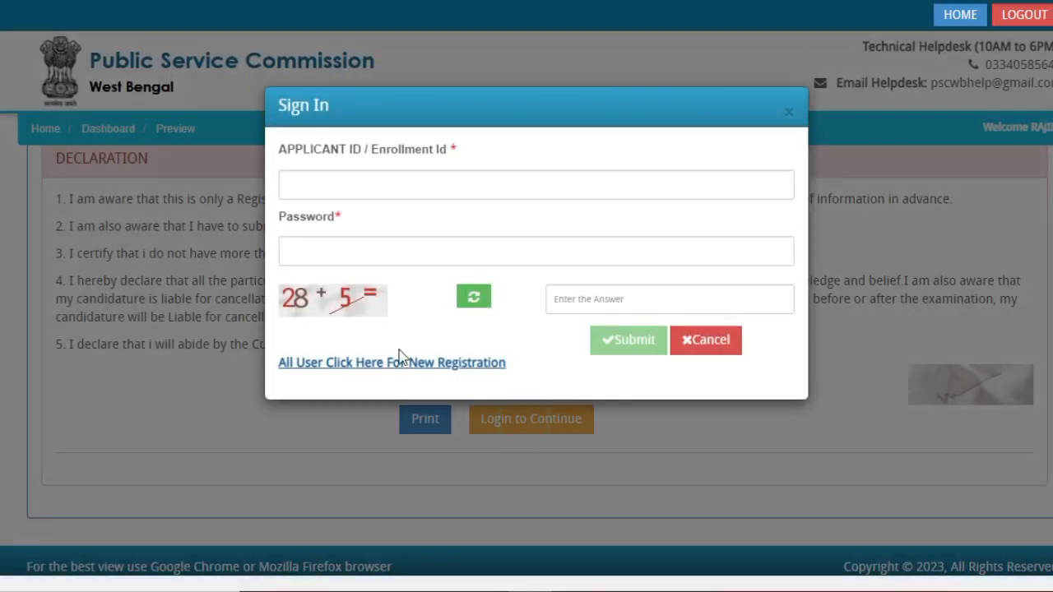
click(378, 186)
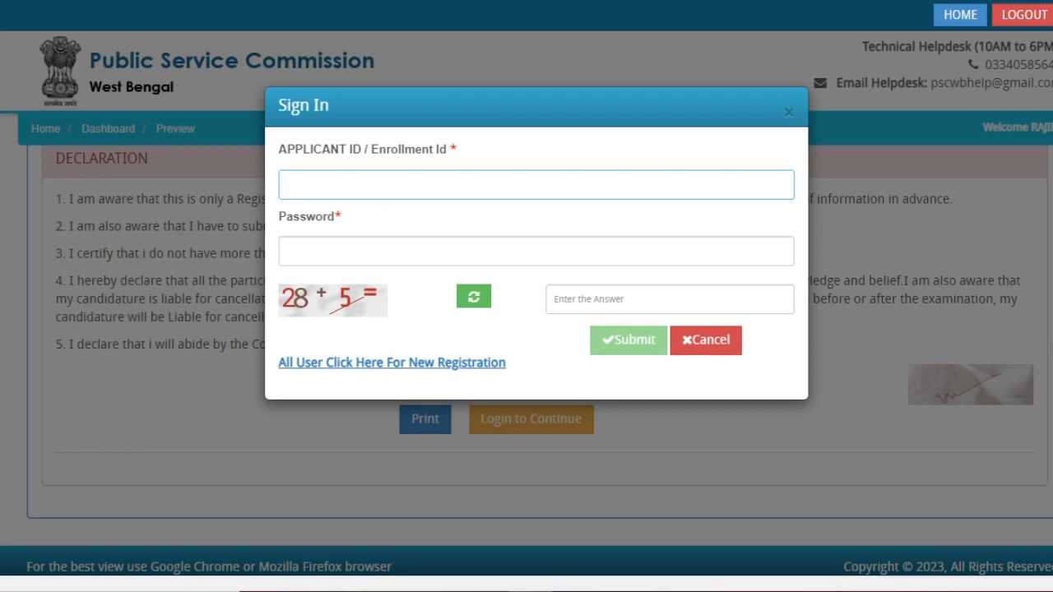
mouse_move(444, 231)
mouse_down()
mouse_move(559, 268)
mouse_move(576, 287)
mouse_up()
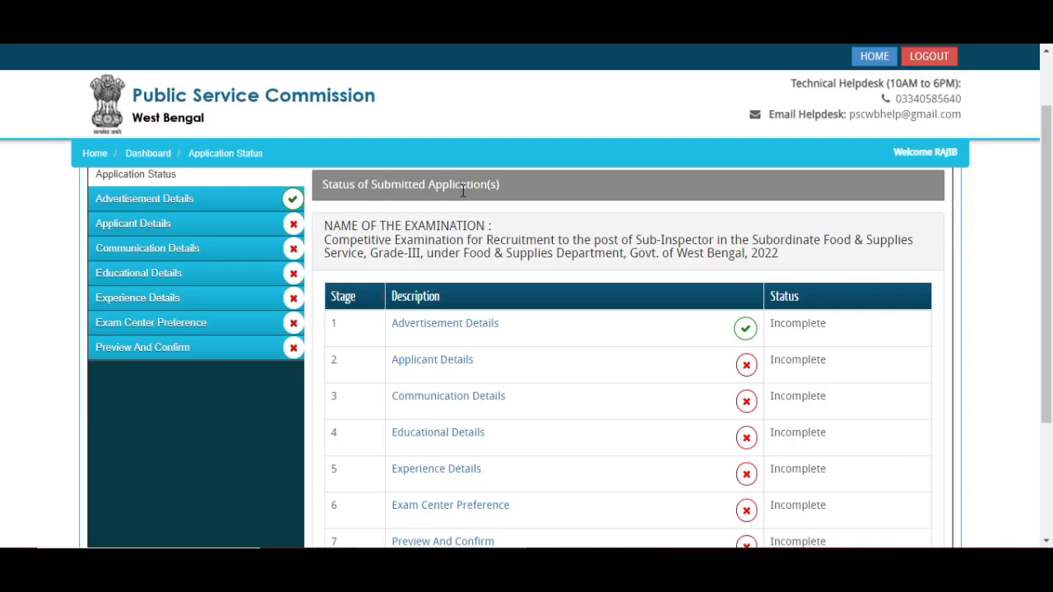
scroll(387, 300, down, 1)
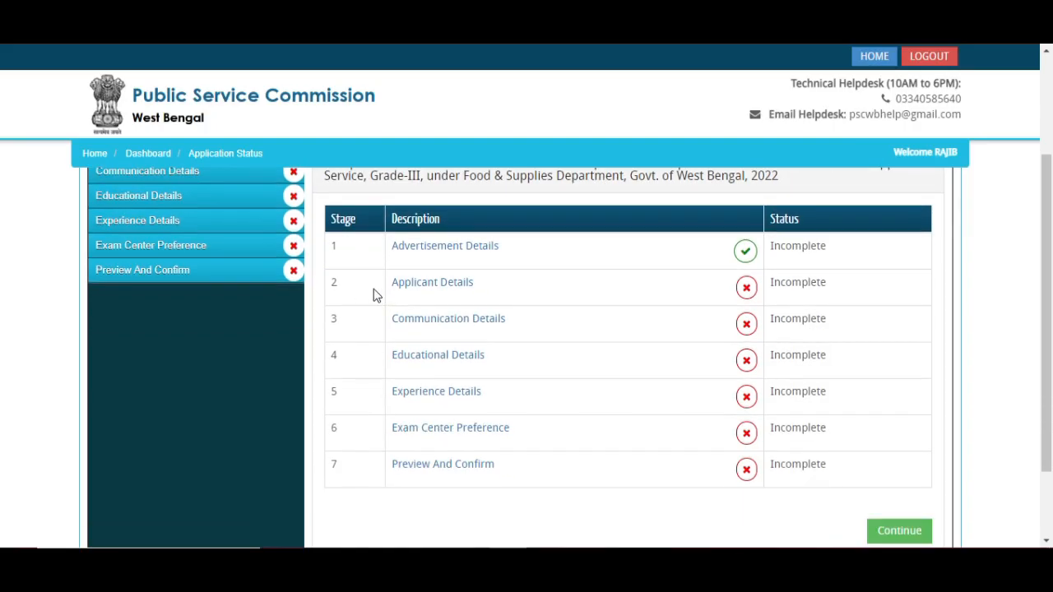
scroll(460, 231, up, 1)
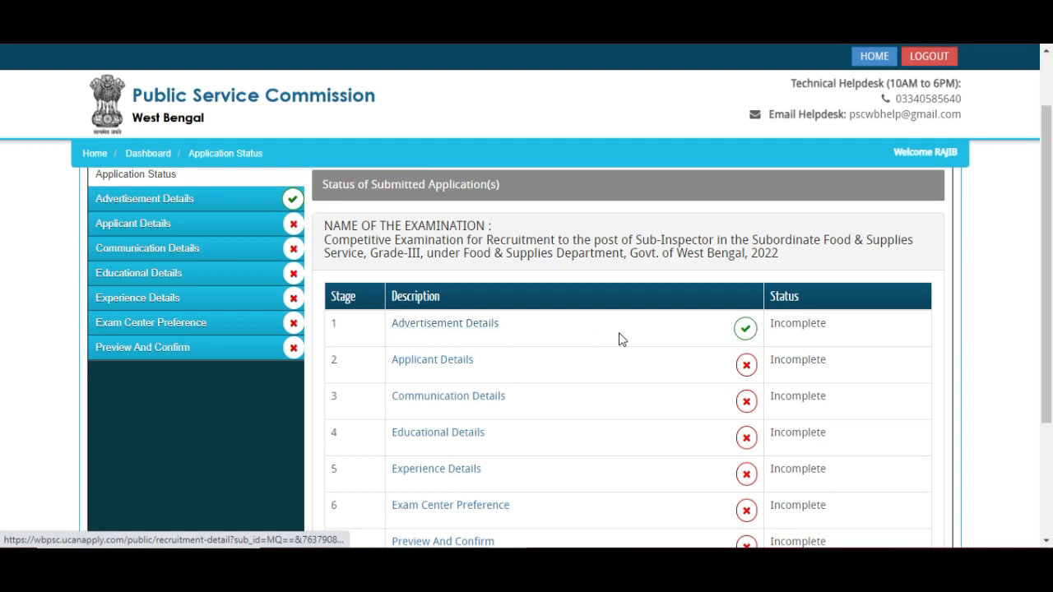
scroll(609, 336, down, 1)
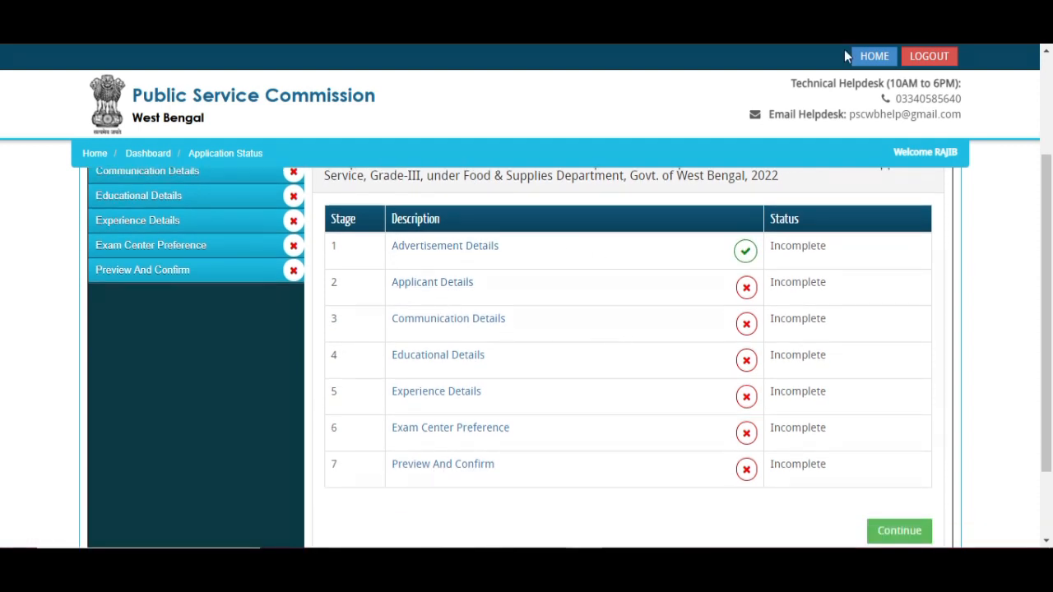
mouse_move(711, 265)
mouse_down()
mouse_move(839, 470)
mouse_move(886, 504)
mouse_up()
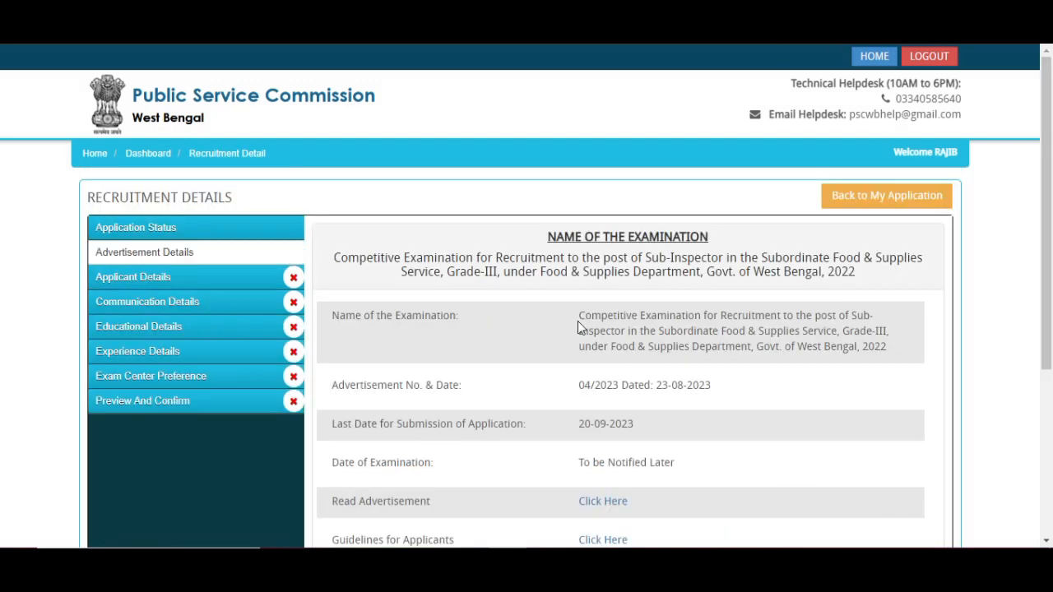
- Scroll through advertisement 04/2023's instructions and continue to Applicant Details
scroll(564, 294, down, 1)
scroll(551, 298, down, 1)
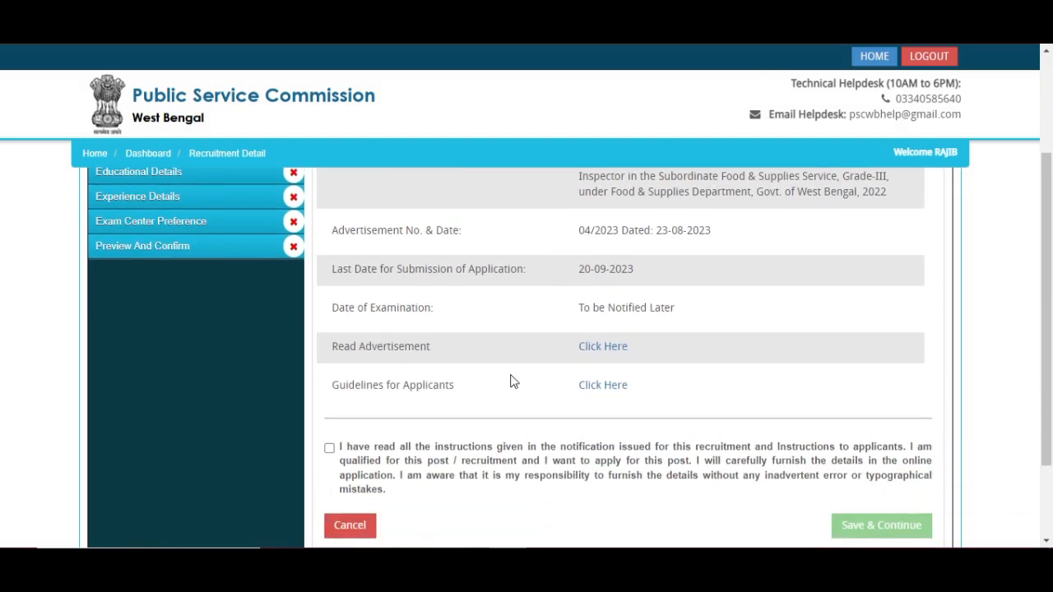
scroll(557, 315, down, 1)
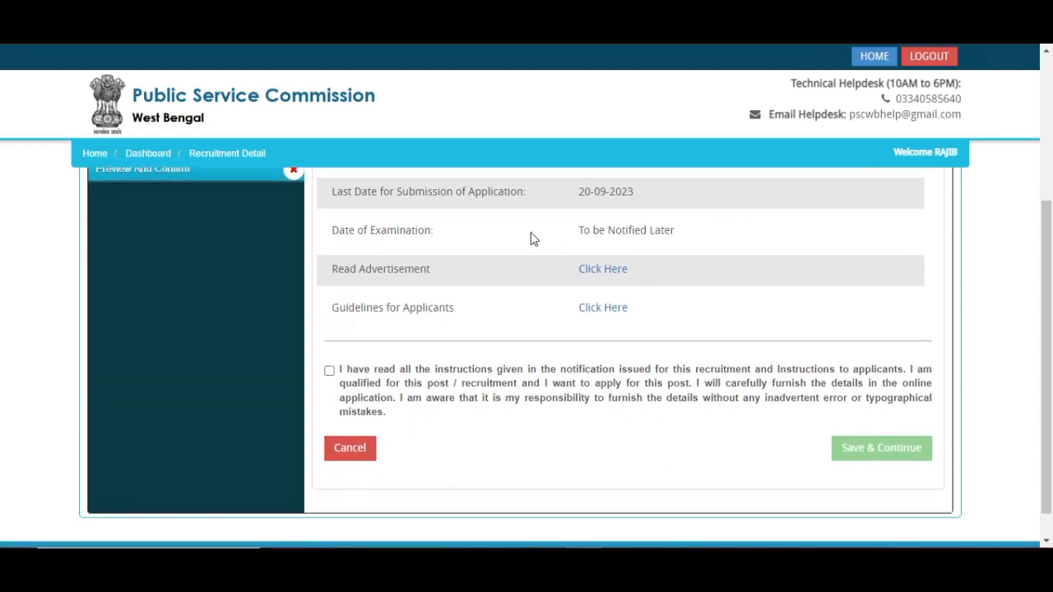
drag(217, 345, 323, 368)
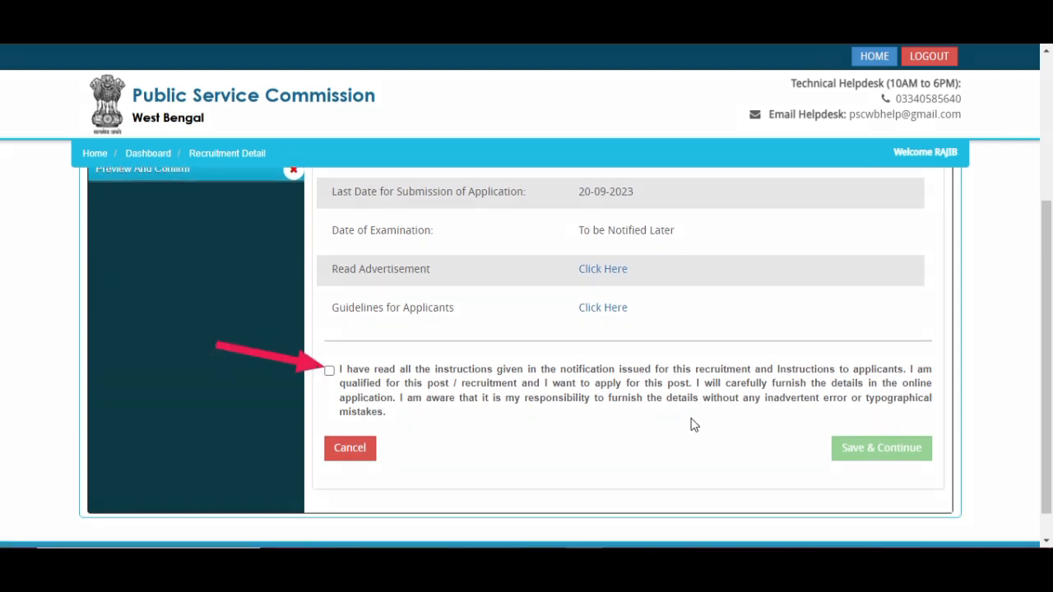
drag(748, 415, 823, 428)
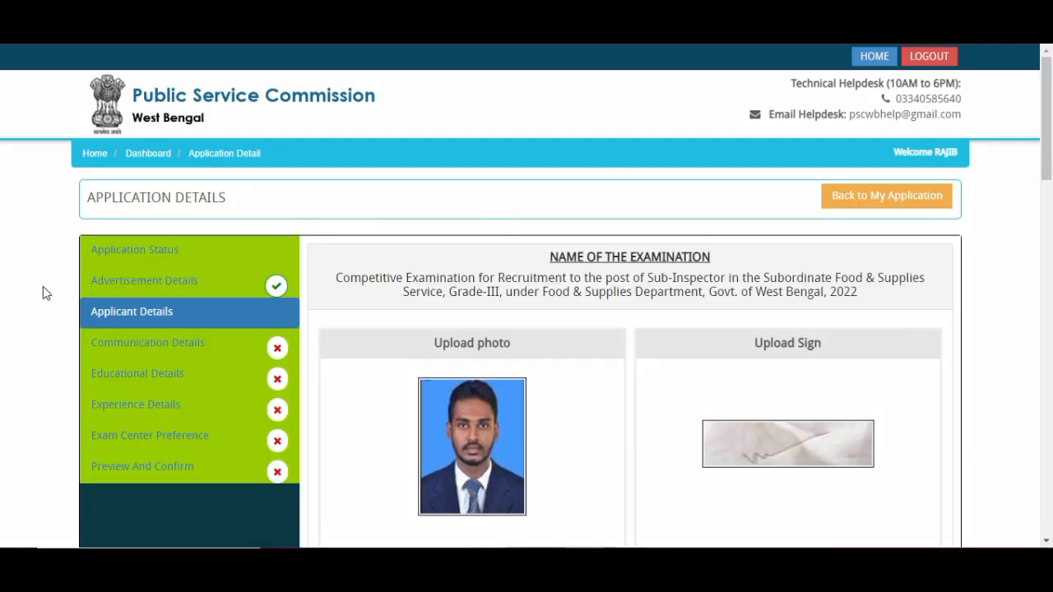
mouse_move(43, 286)
mouse_down()
mouse_move(252, 541)
mouse_move(329, 530)
mouse_move(325, 521)
mouse_up()
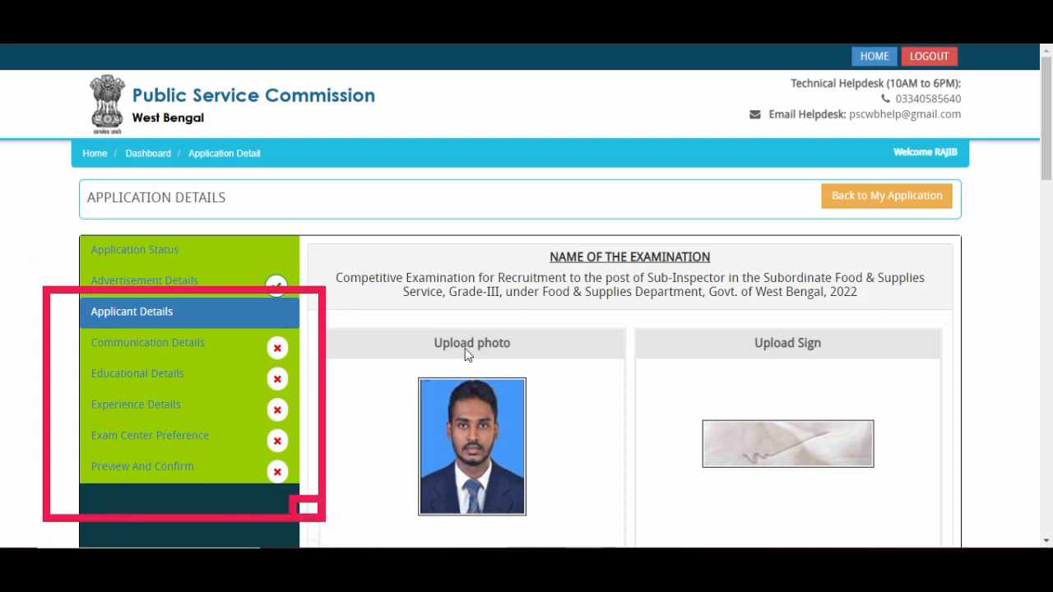
key(Escape)
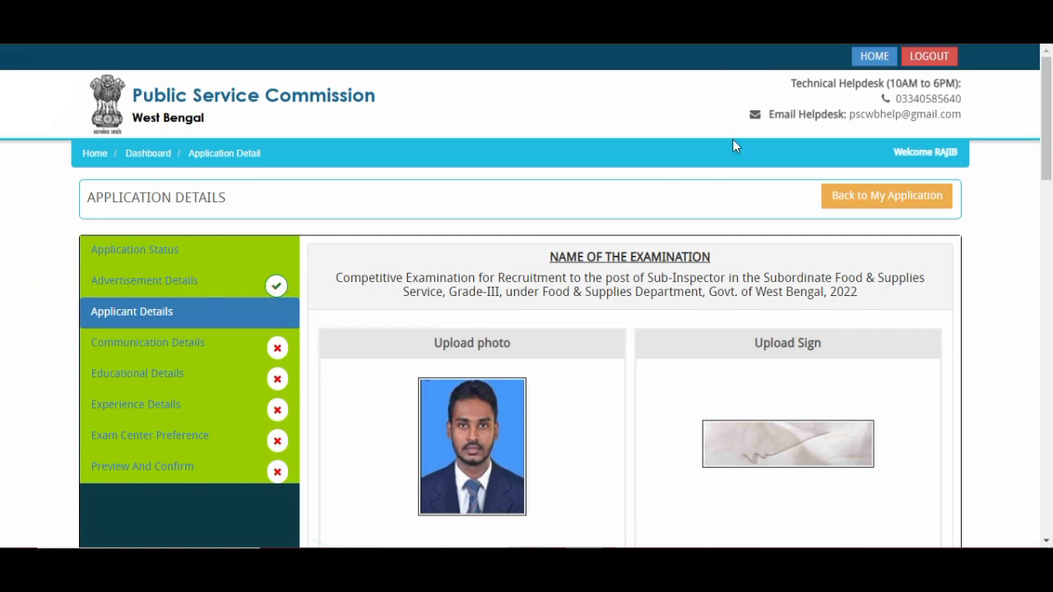
scroll(694, 195, down, 2)
scroll(805, 232, down, 1)
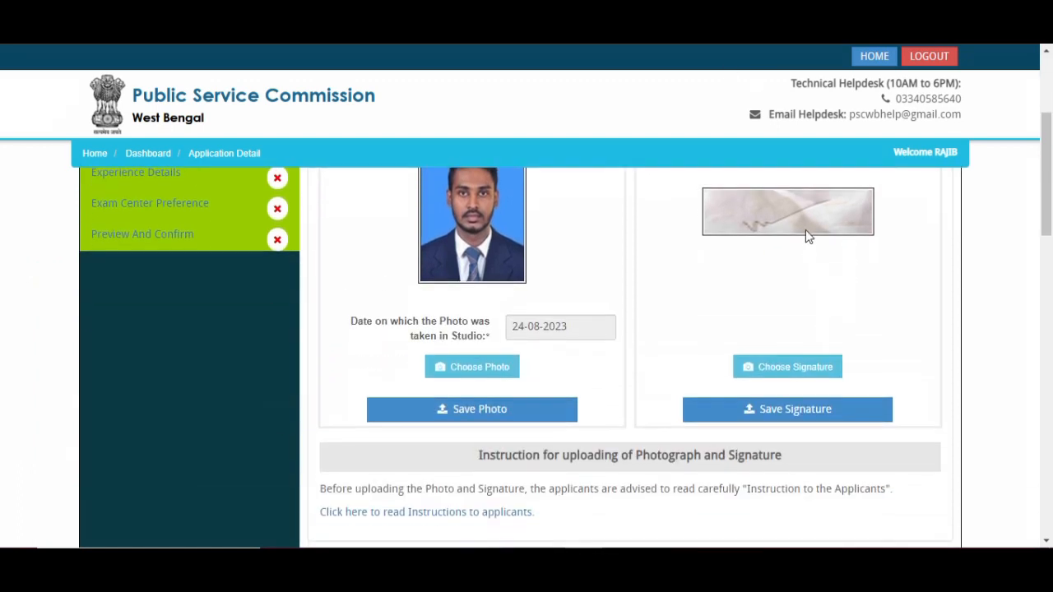
scroll(806, 232, down, 1)
scroll(877, 376, down, 3)
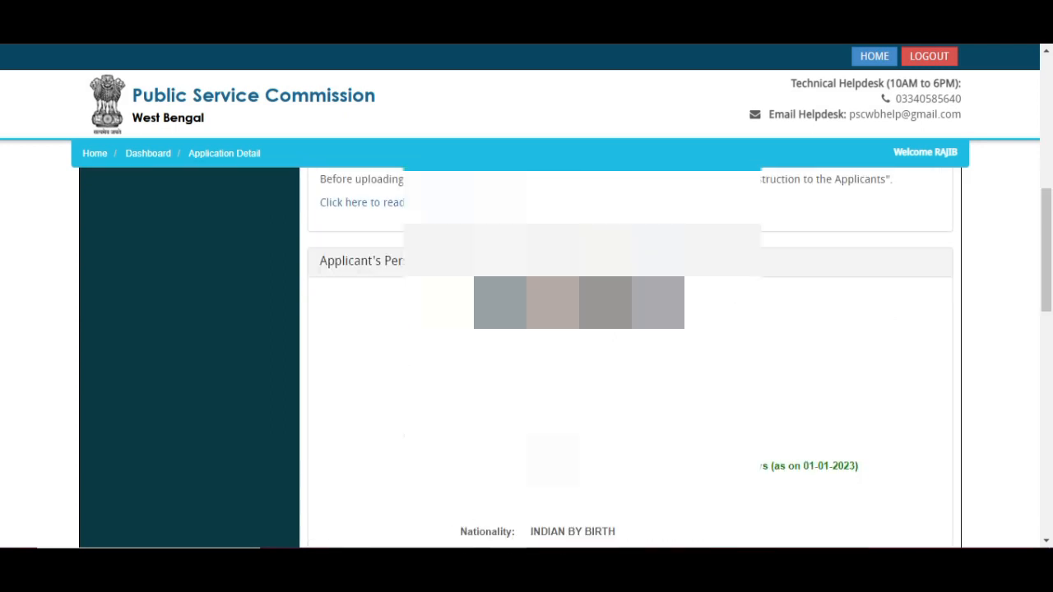
scroll(630, 354, down, 2)
scroll(846, 291, down, 3)
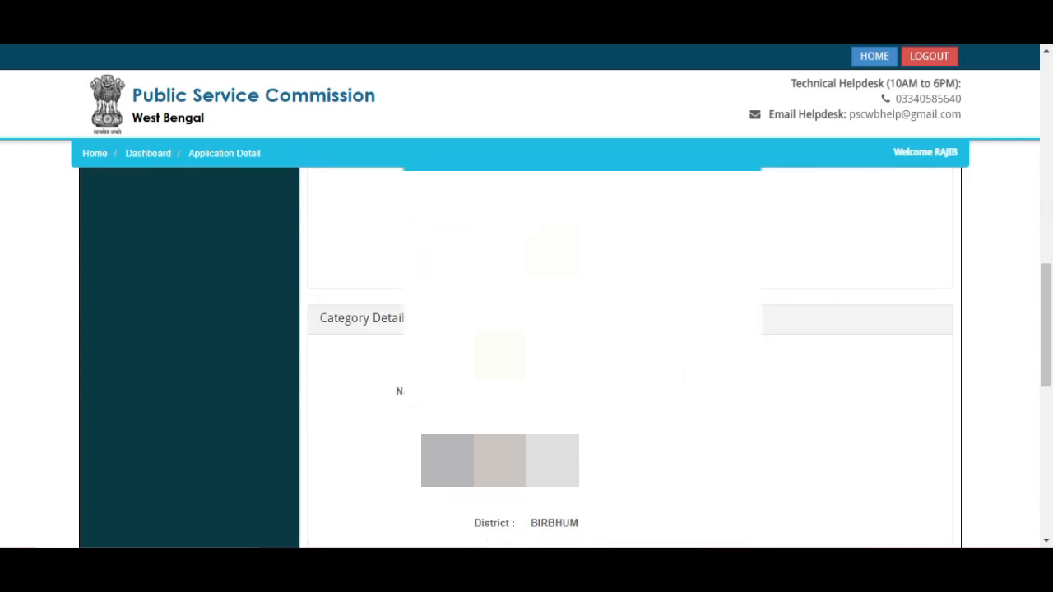
scroll(646, 366, down, 4)
scroll(645, 366, down, 1)
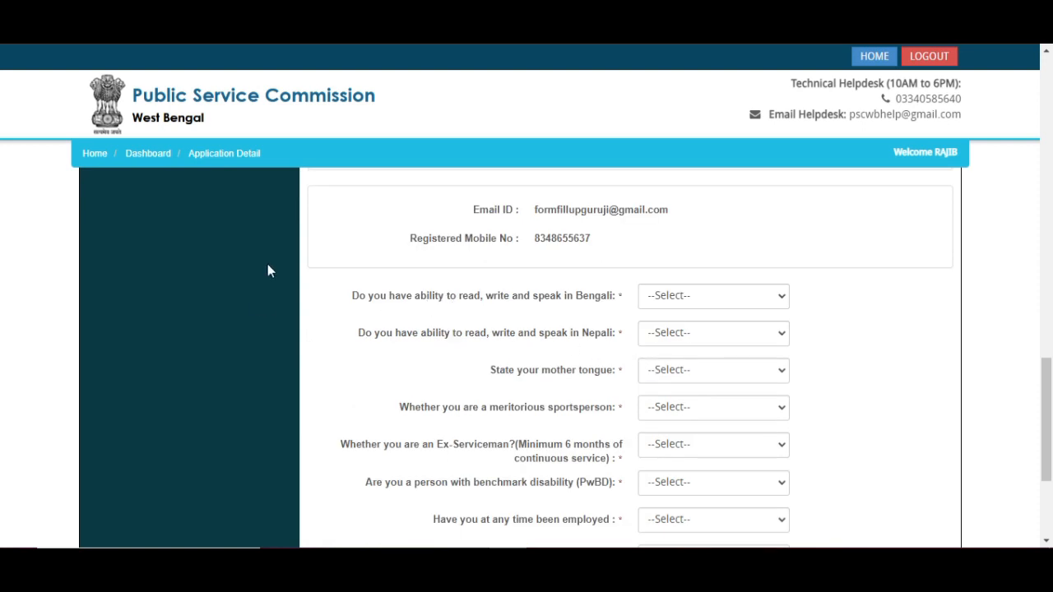
- Answer Yes for Bengali, No for Nepali, and set the mother tongue to BENGALI
click(692, 306)
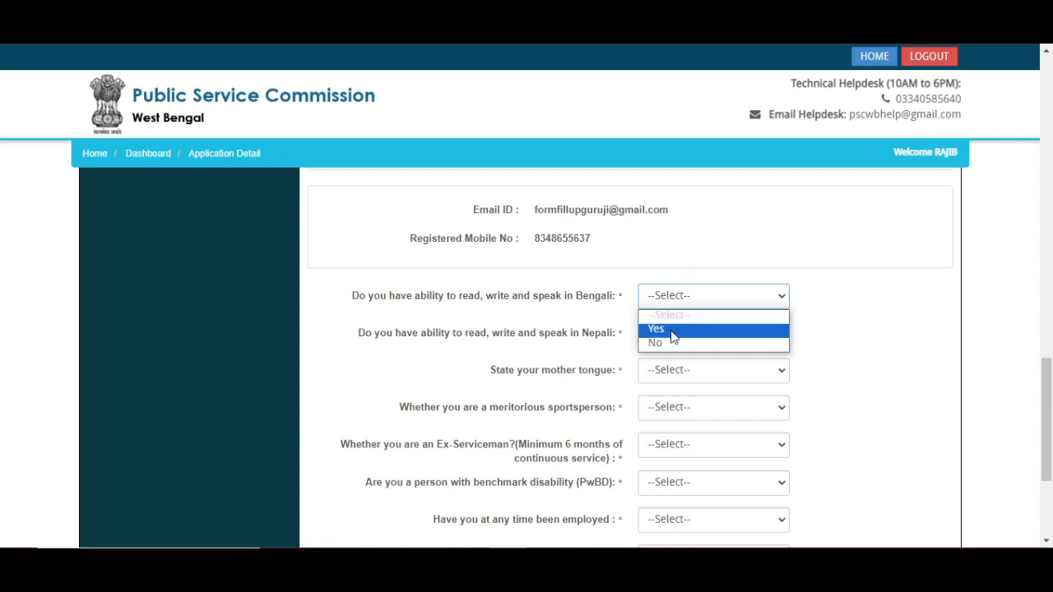
click(673, 330)
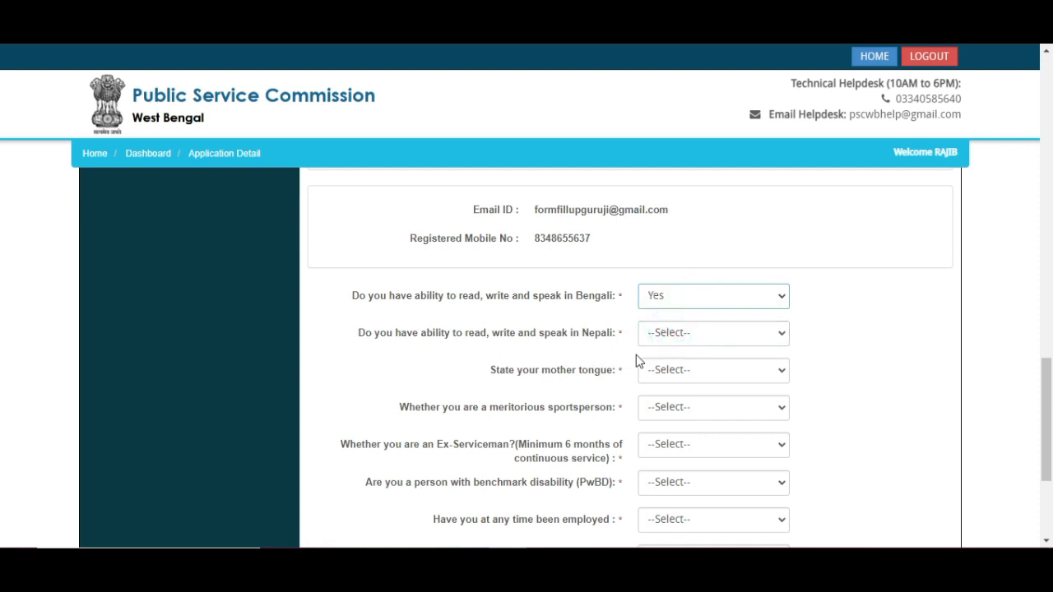
click(682, 336)
click(668, 383)
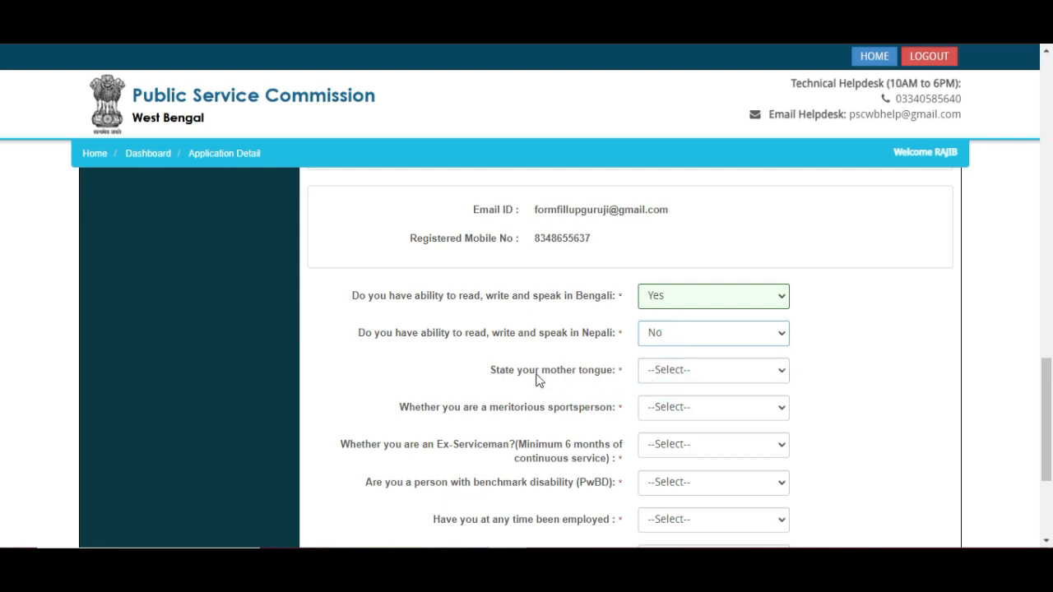
click(705, 370)
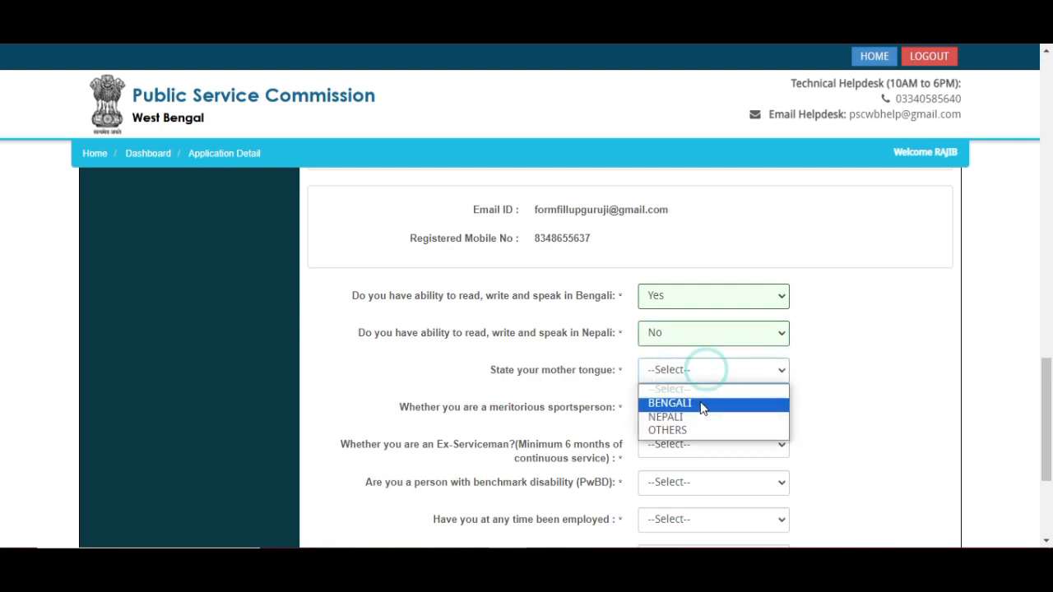
click(703, 404)
- Set the meritorious sportsperson answer to No after briefly trying Yes with Boxing
scroll(724, 387, down, 1)
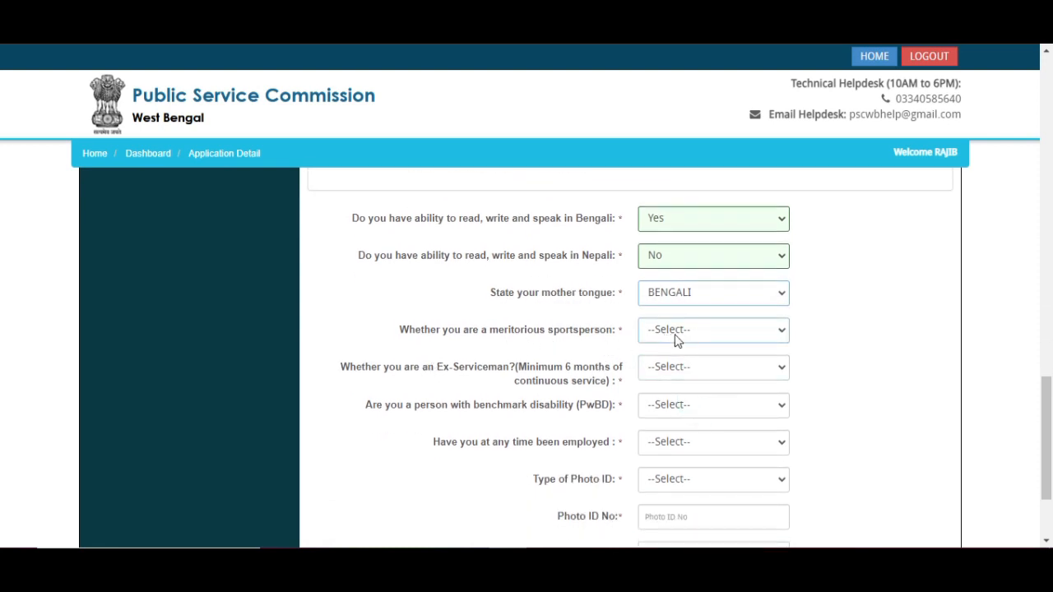
click(698, 330)
click(676, 367)
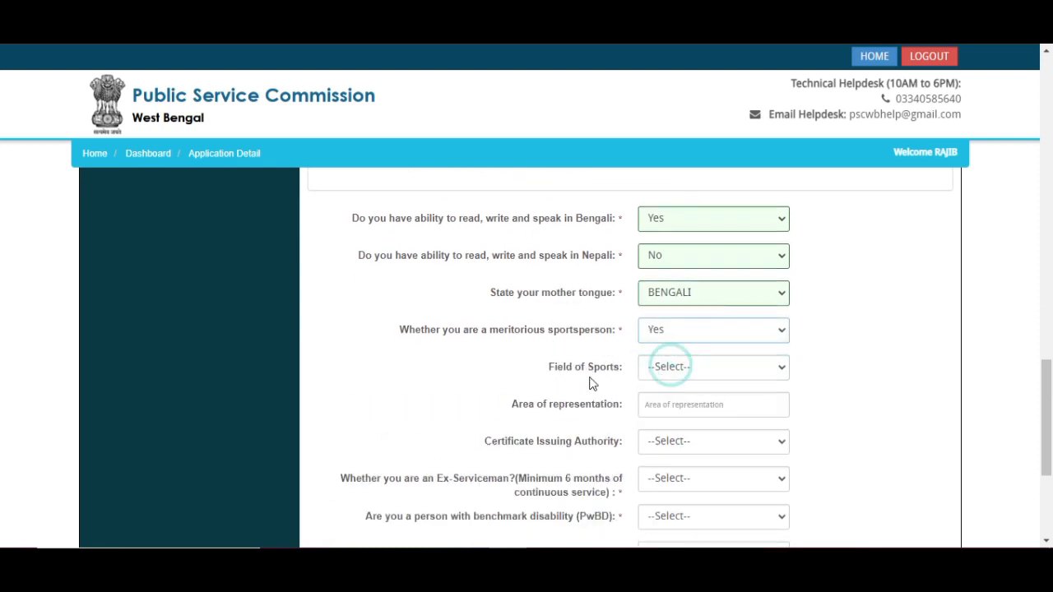
scroll(654, 345, down, 1)
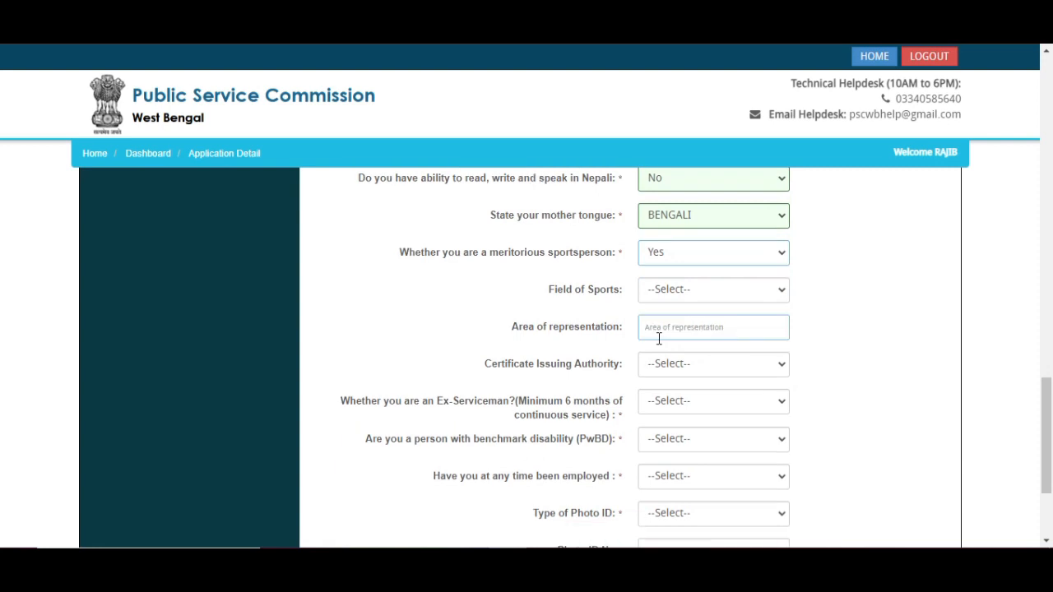
click(703, 289)
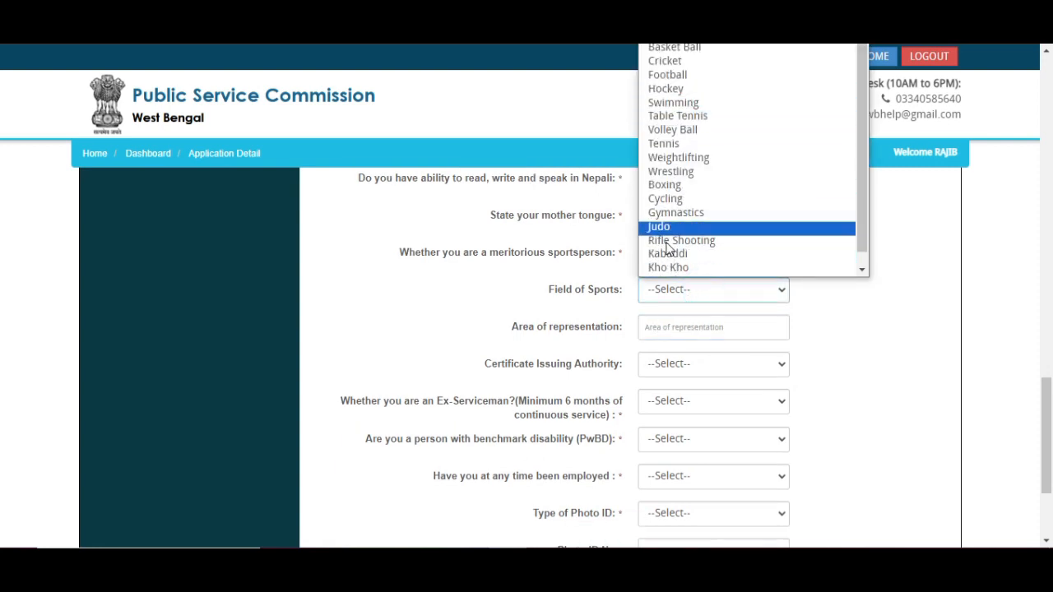
click(668, 185)
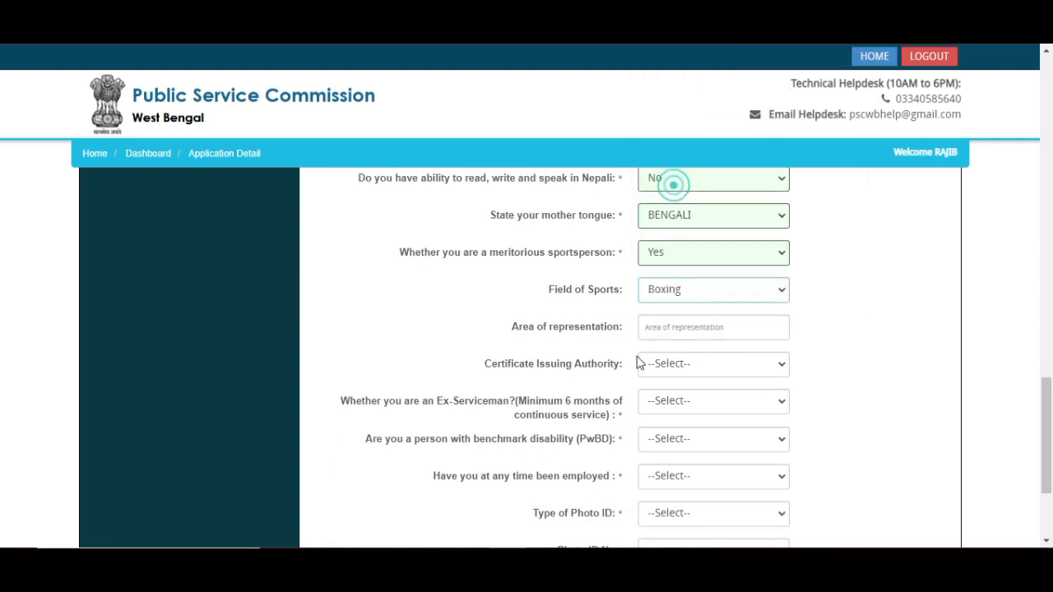
click(682, 329)
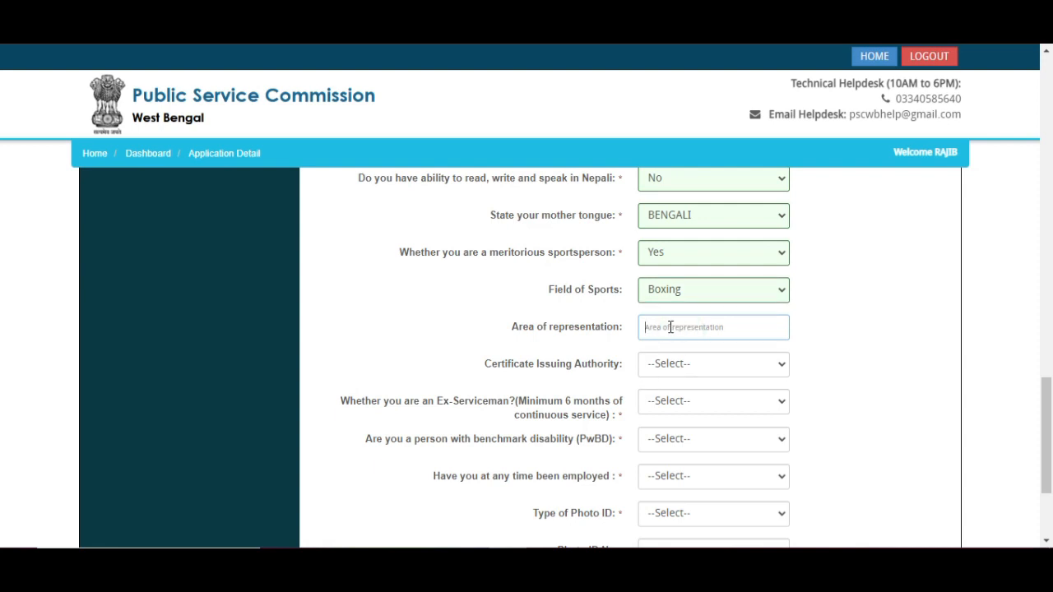
click(679, 372)
click(422, 310)
click(693, 257)
click(675, 297)
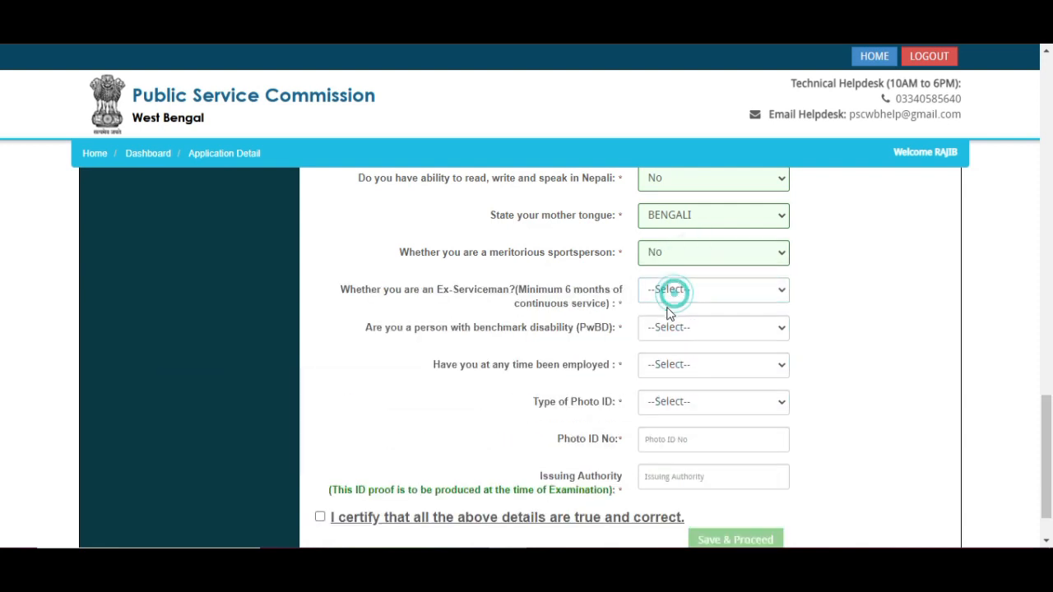
- Answer No to Ex-Serviceman and declare no benchmark disability
scroll(576, 353, down, 1)
click(694, 224)
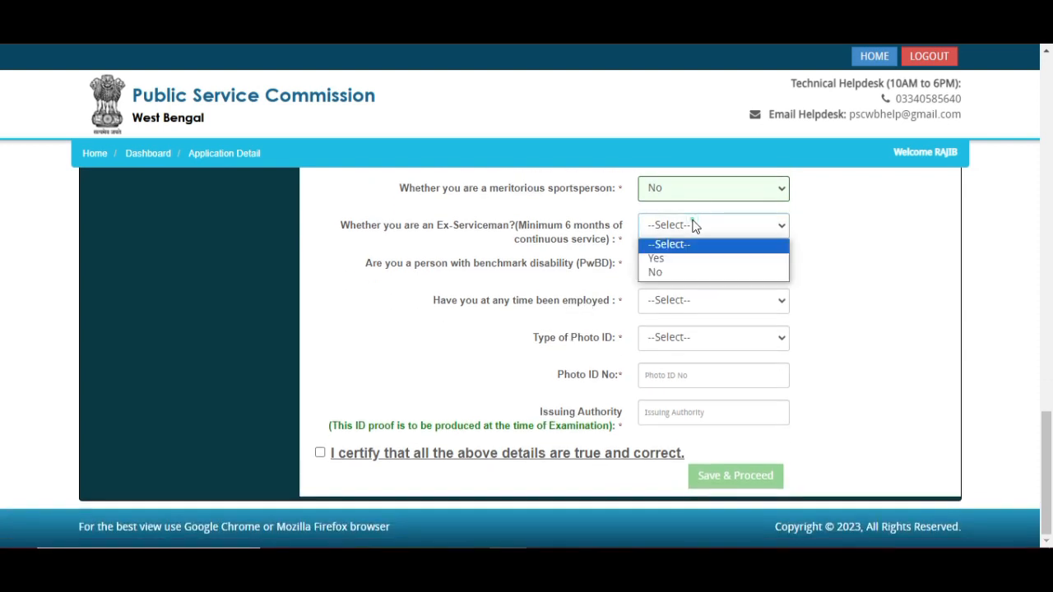
click(662, 259)
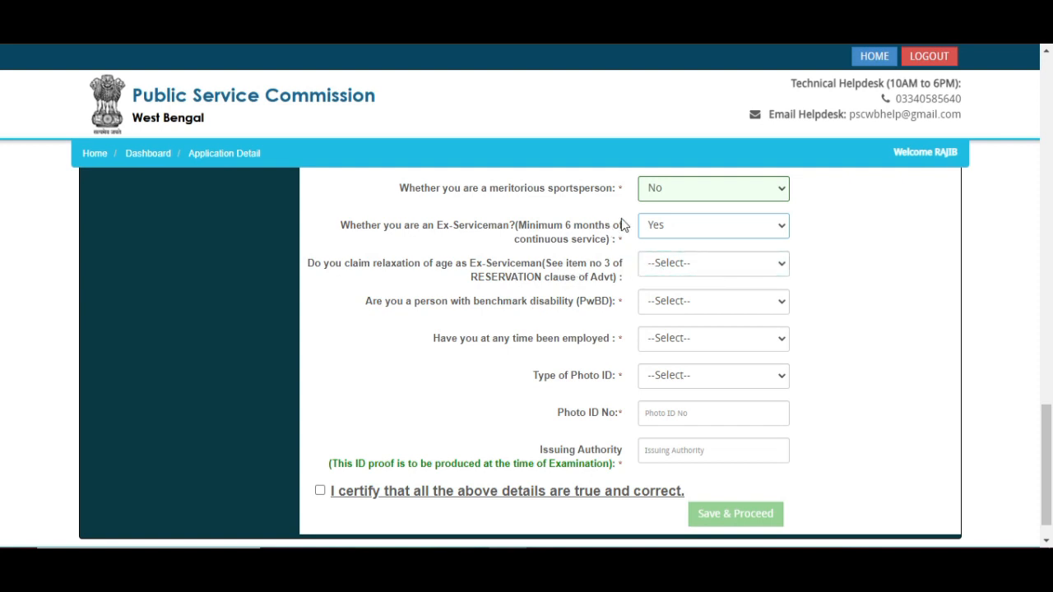
click(696, 227)
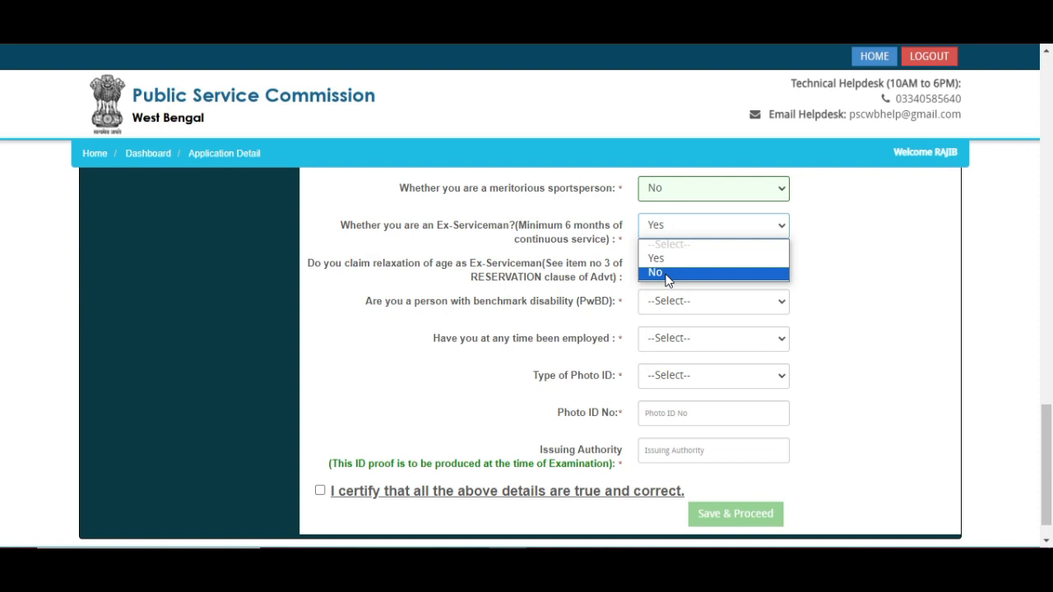
click(666, 277)
click(668, 261)
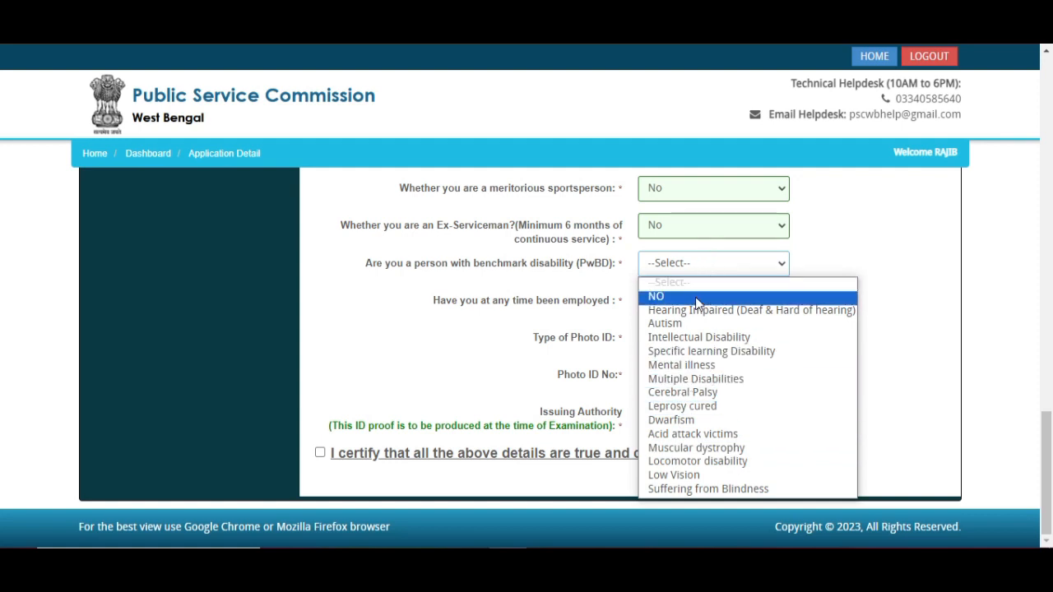
click(674, 298)
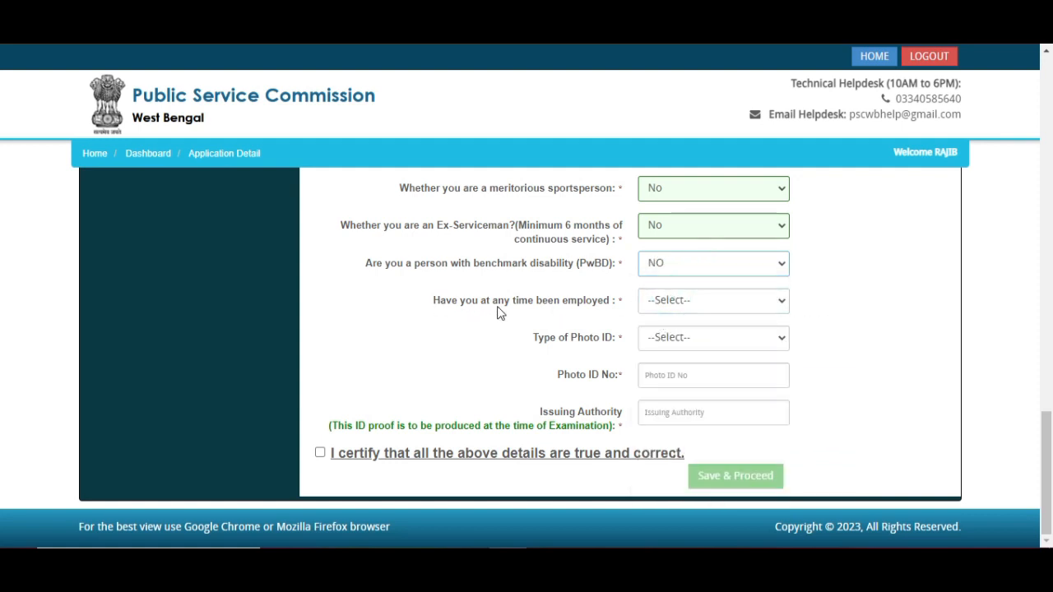
- Answer No to previous employment and choose the Madhyamik or equivalent certificate as photo ID
click(686, 299)
click(669, 333)
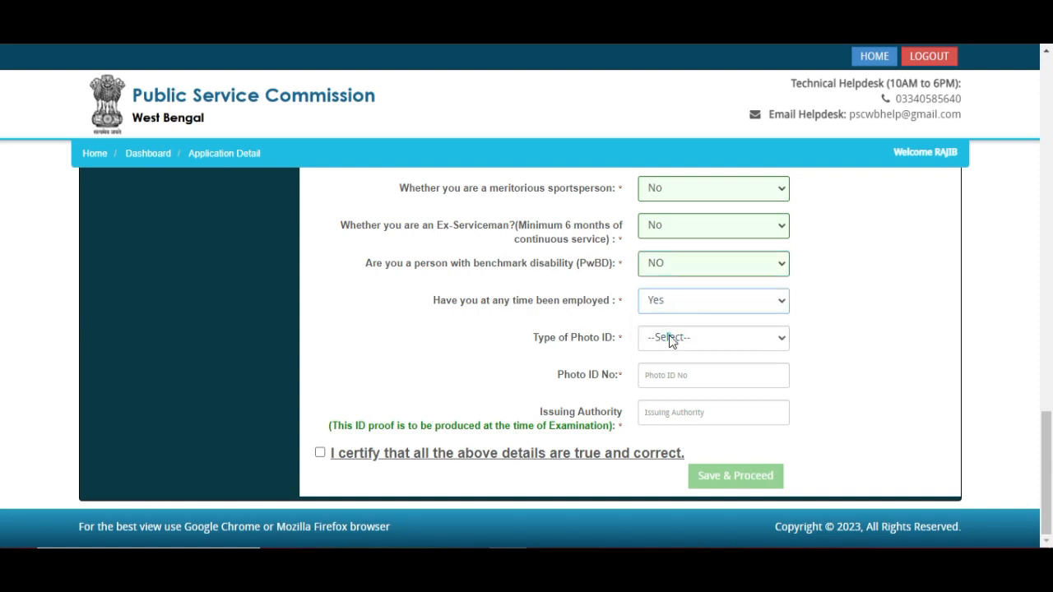
click(680, 303)
click(672, 346)
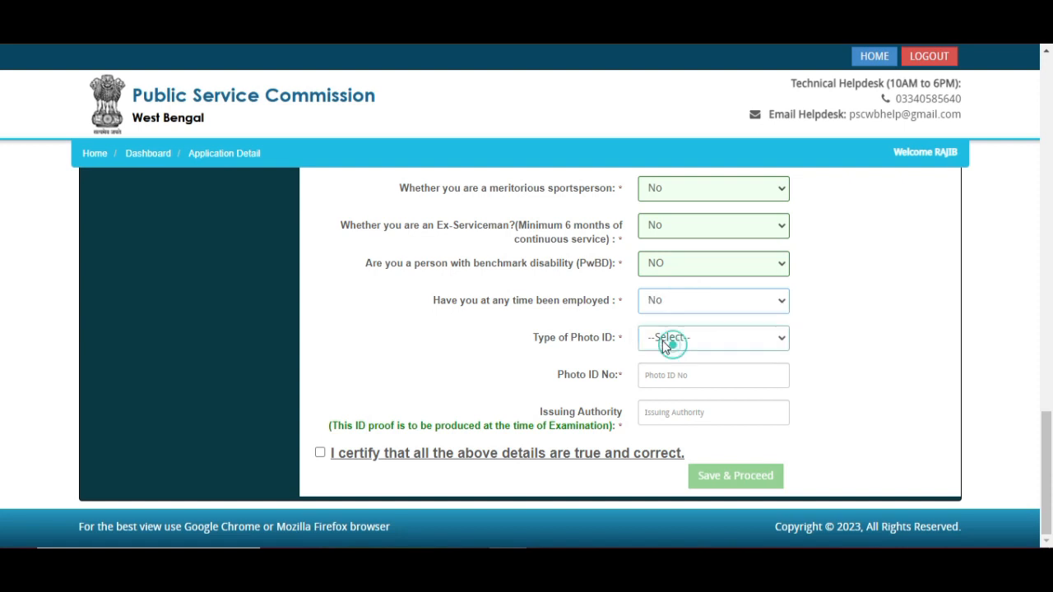
click(670, 340)
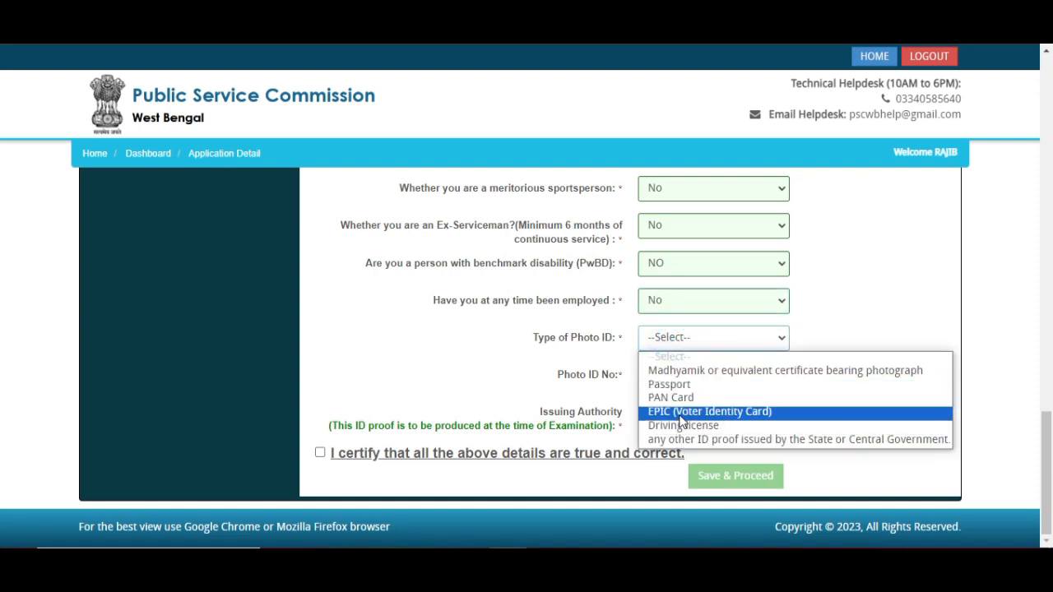
click(695, 371)
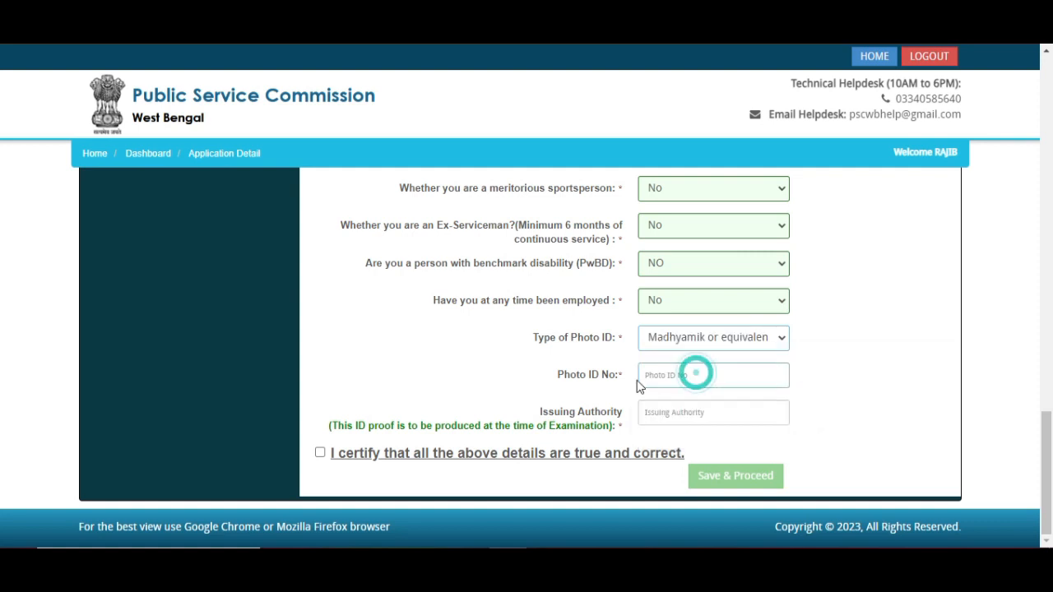
click(651, 374)
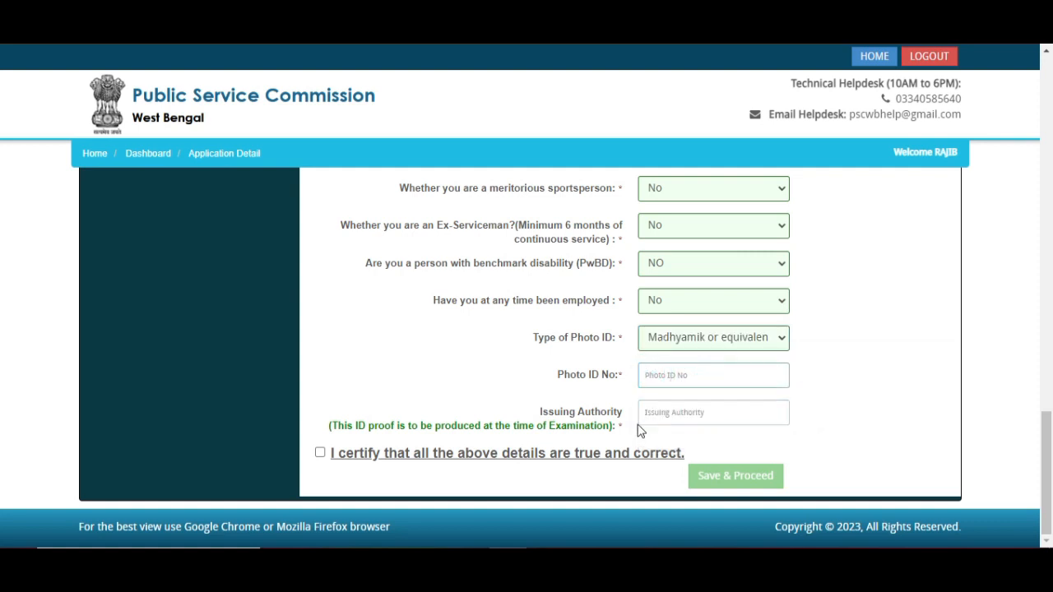
click(660, 413)
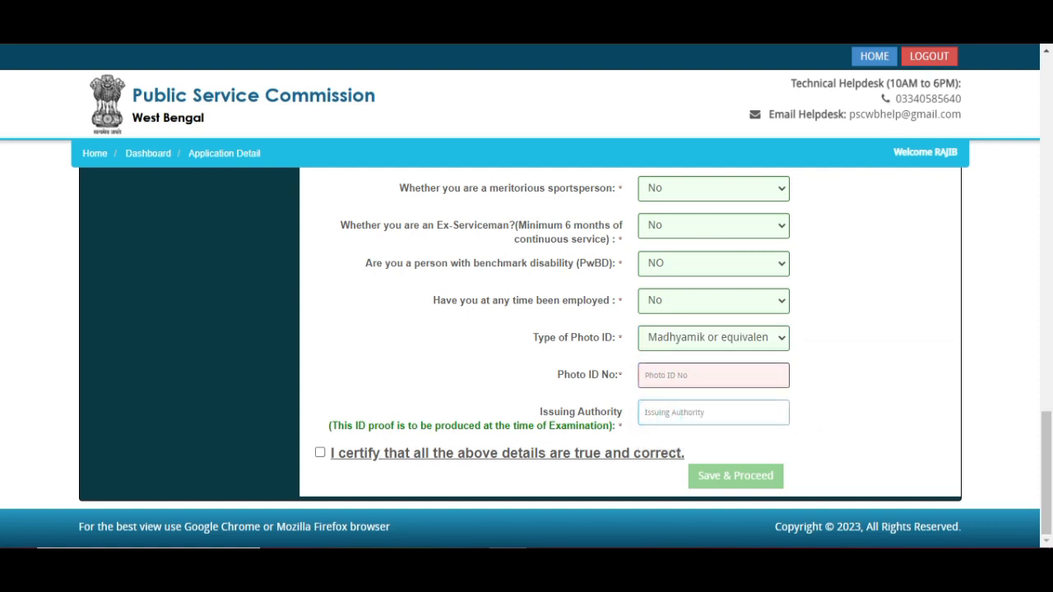
key(ctrl+alt+d)
drag(265, 403, 349, 488)
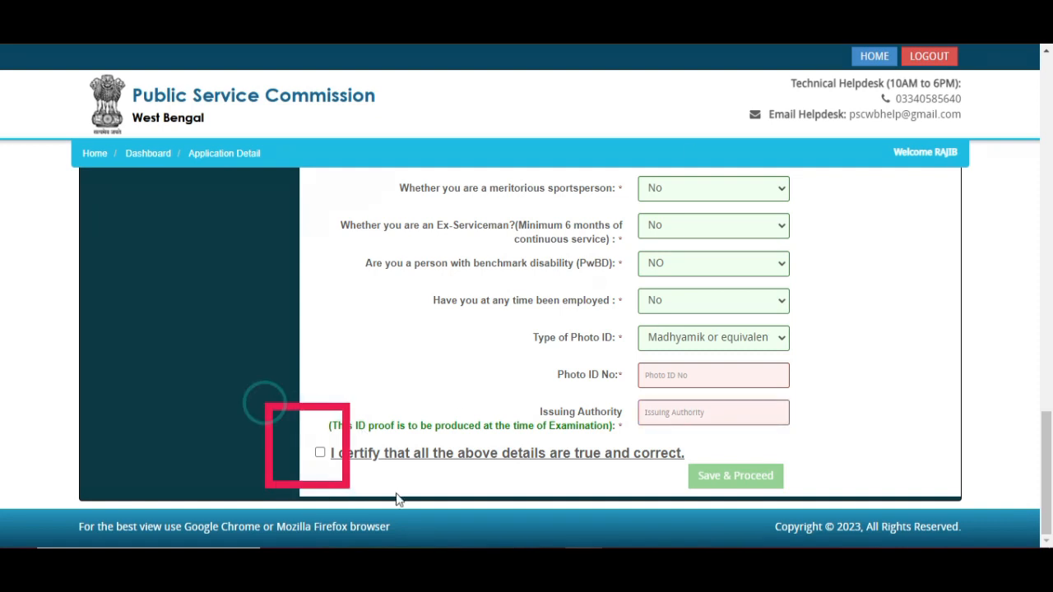
mouse_move(653, 436)
mouse_down()
mouse_move(663, 484)
mouse_move(805, 497)
mouse_up()
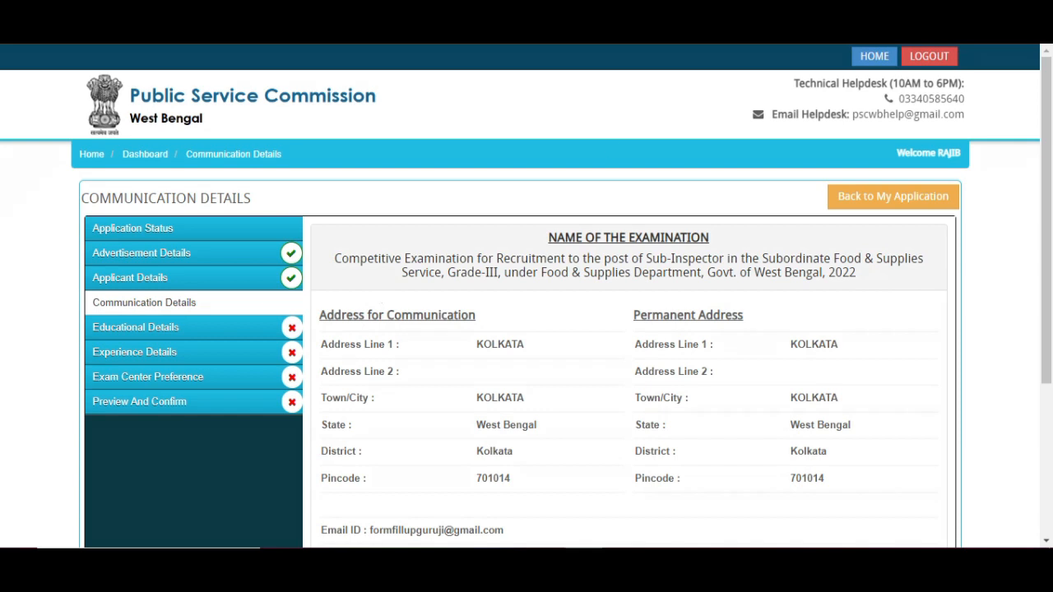
- Tick 'I certify that all the above details are true and correct' under the addresses
mouse_move(333, 231)
mouse_down()
mouse_move(335, 284)
mouse_move(230, 301)
mouse_up()
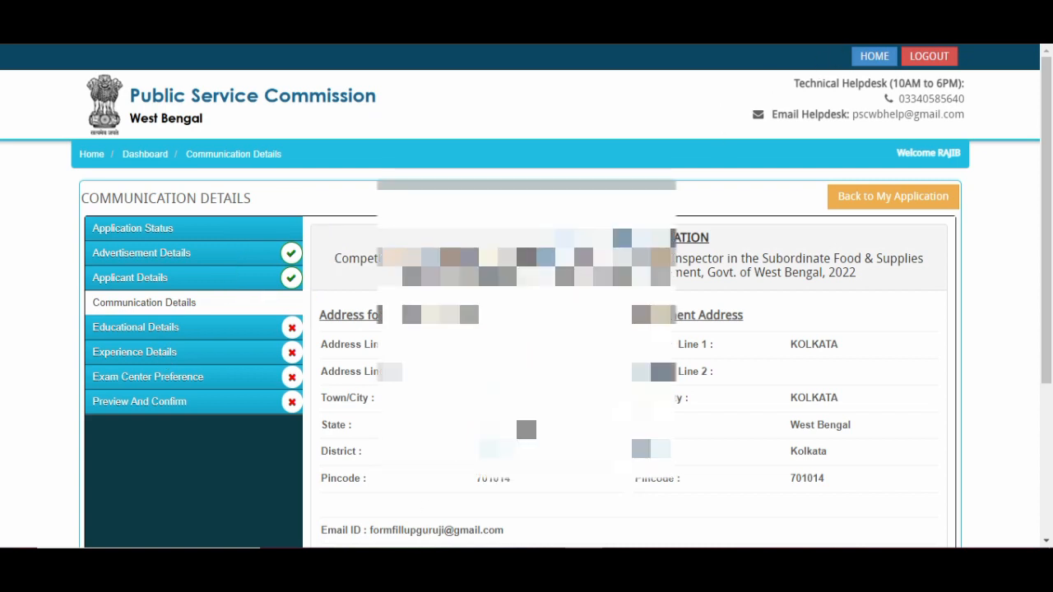
scroll(527, 329, down, 3)
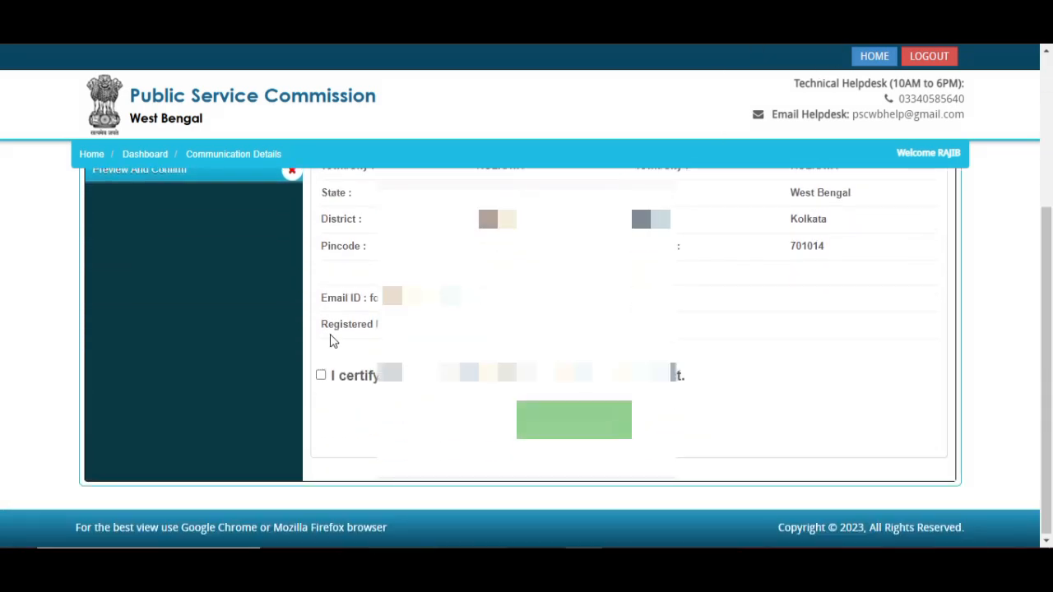
click(321, 376)
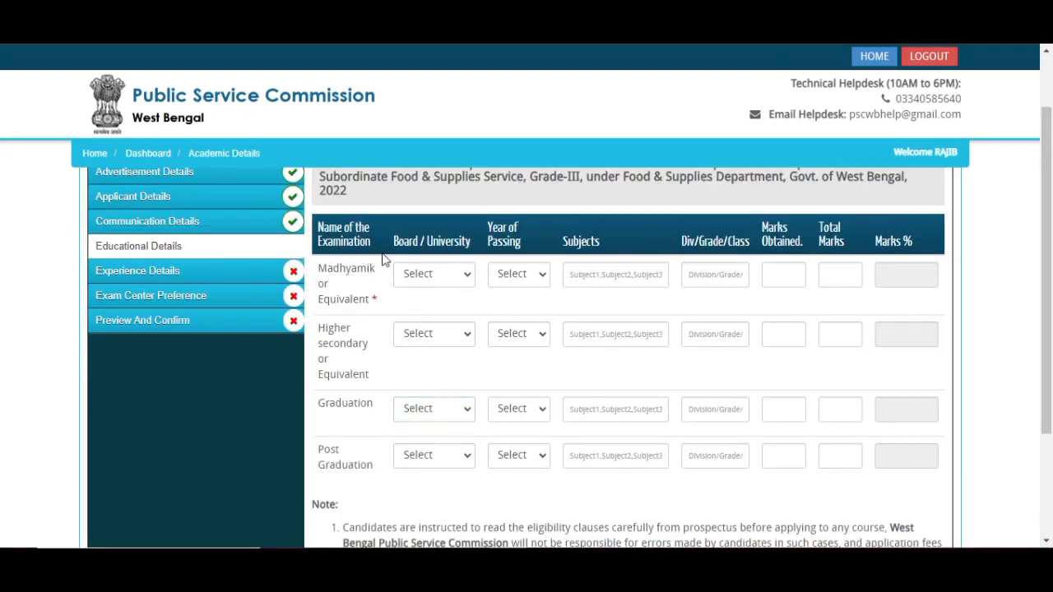
- Choose West Bengal Board of Secondary Education and passing year 2017 for Madhyamik
click(449, 279)
click(375, 291)
click(450, 271)
click(444, 280)
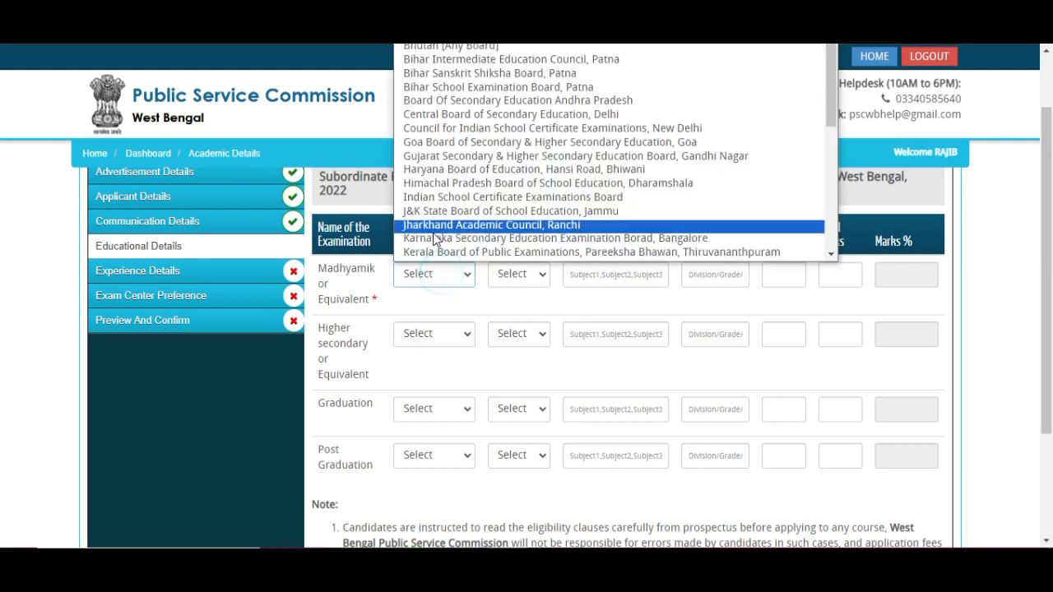
key(w)
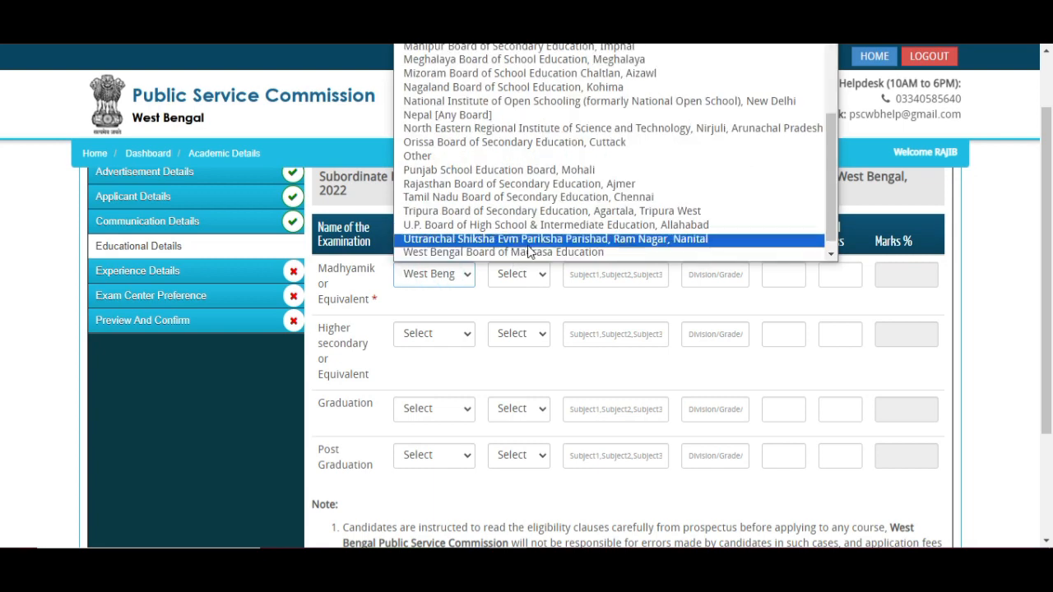
scroll(515, 260, down, 1)
click(512, 254)
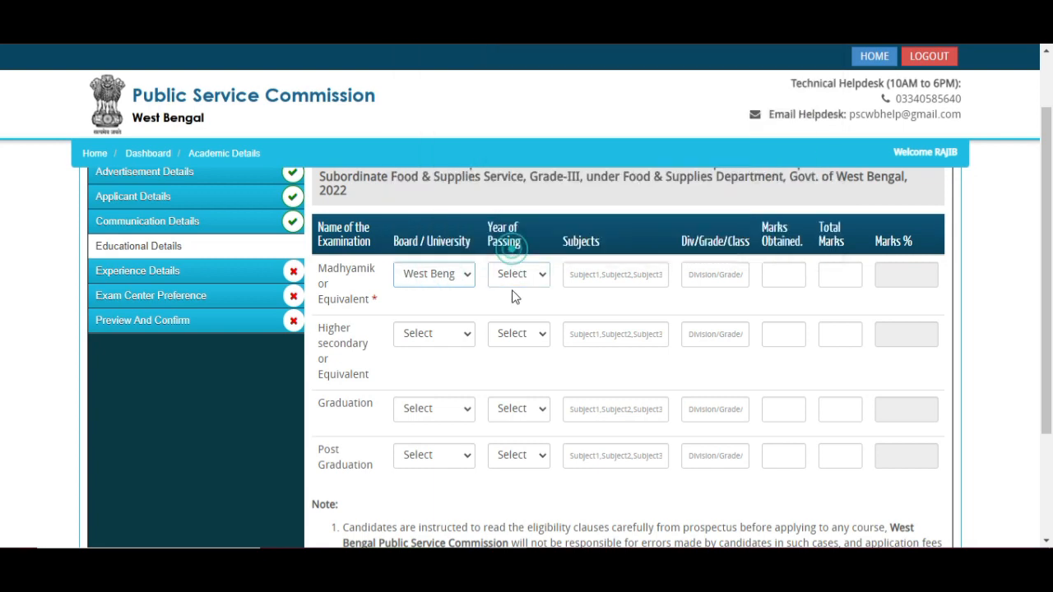
click(510, 273)
scroll(522, 164, down, 5)
scroll(522, 165, down, 3)
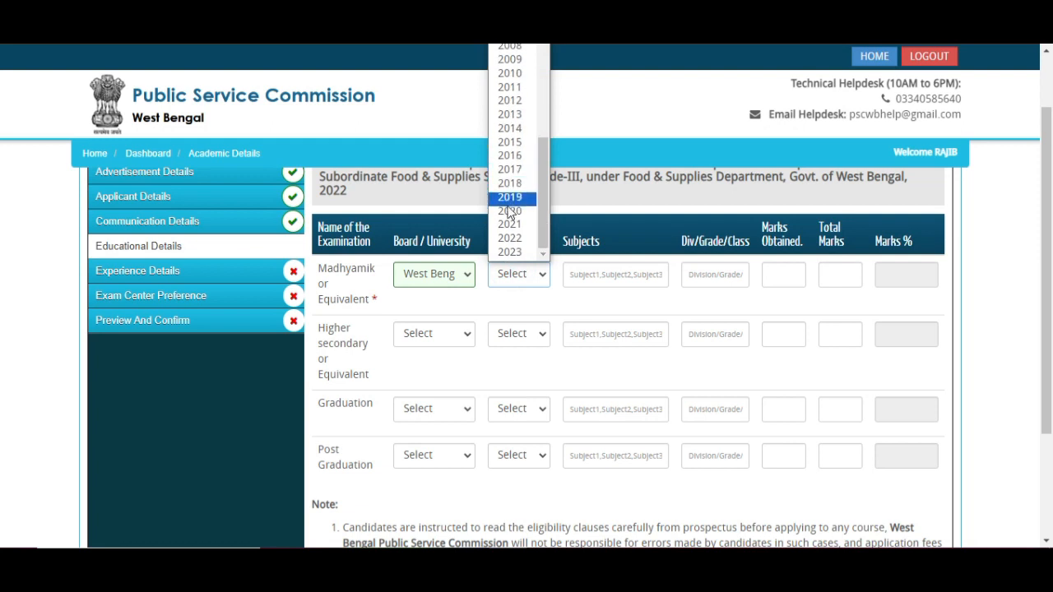
click(514, 169)
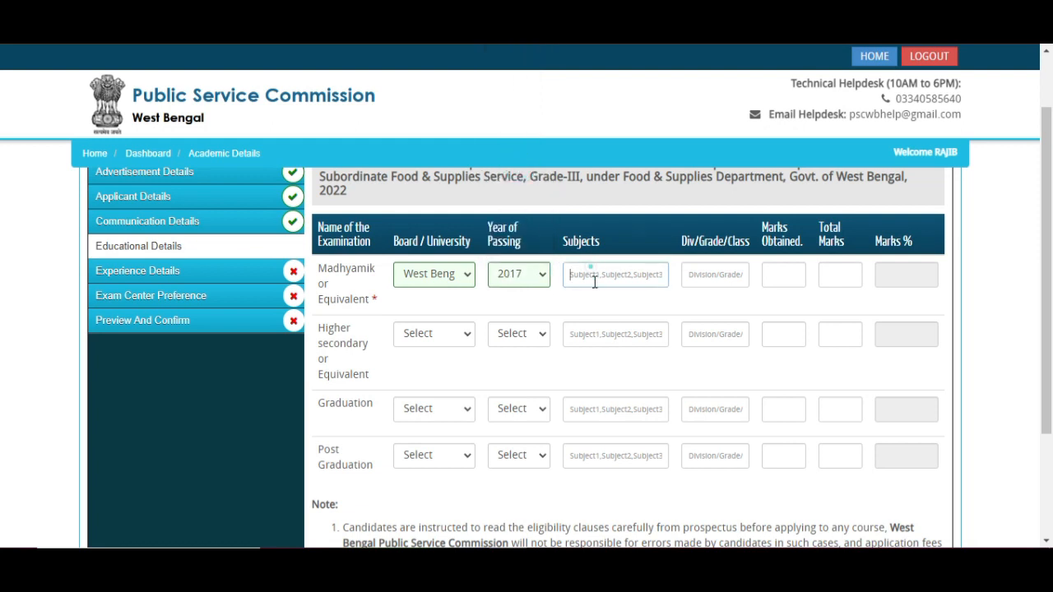
- Enter division 1 and 568 of 700 marks so the percentage reads 81.14%
click(590, 274)
click(704, 274)
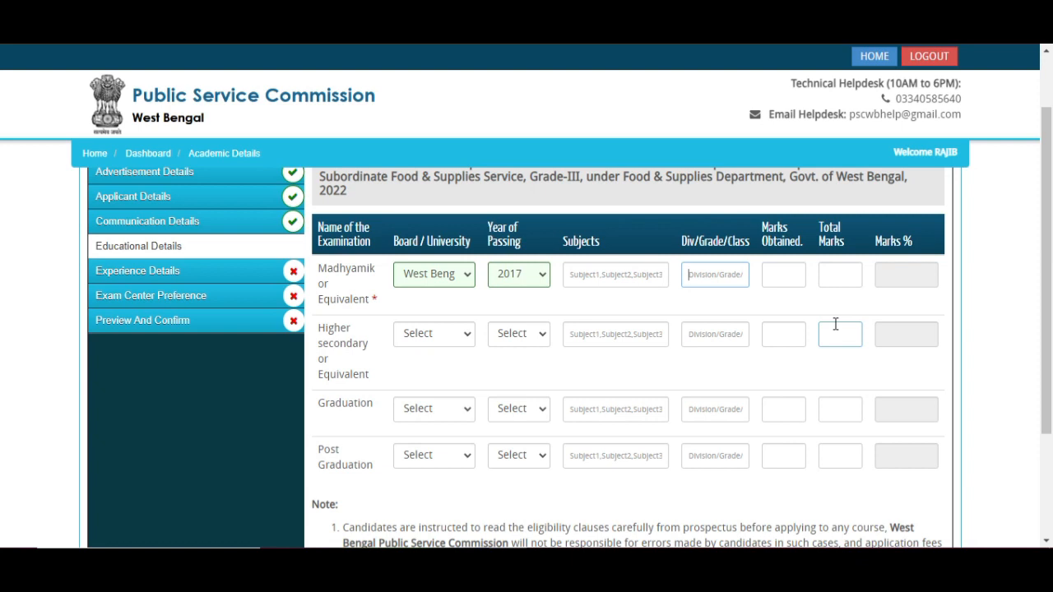
text(1)
click(787, 271)
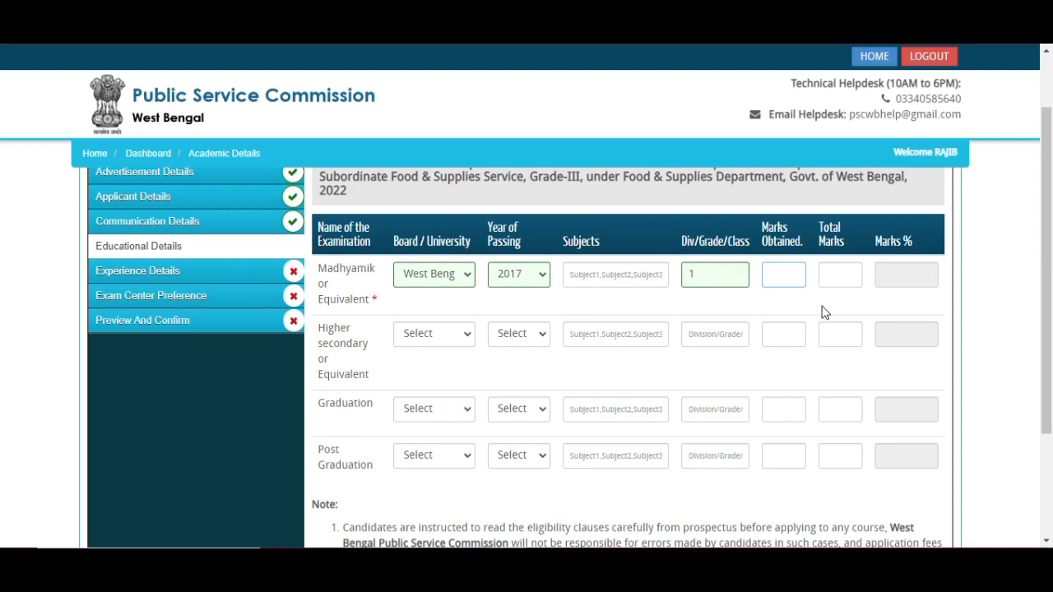
text(568)
click(839, 272)
text(700)
scroll(918, 323, up, 1)
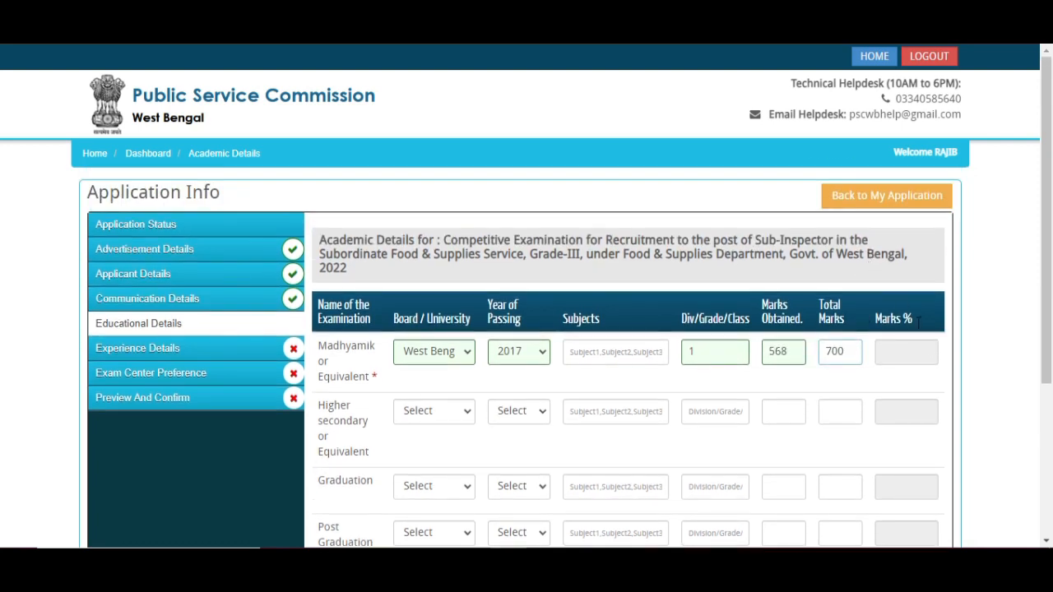
click(900, 348)
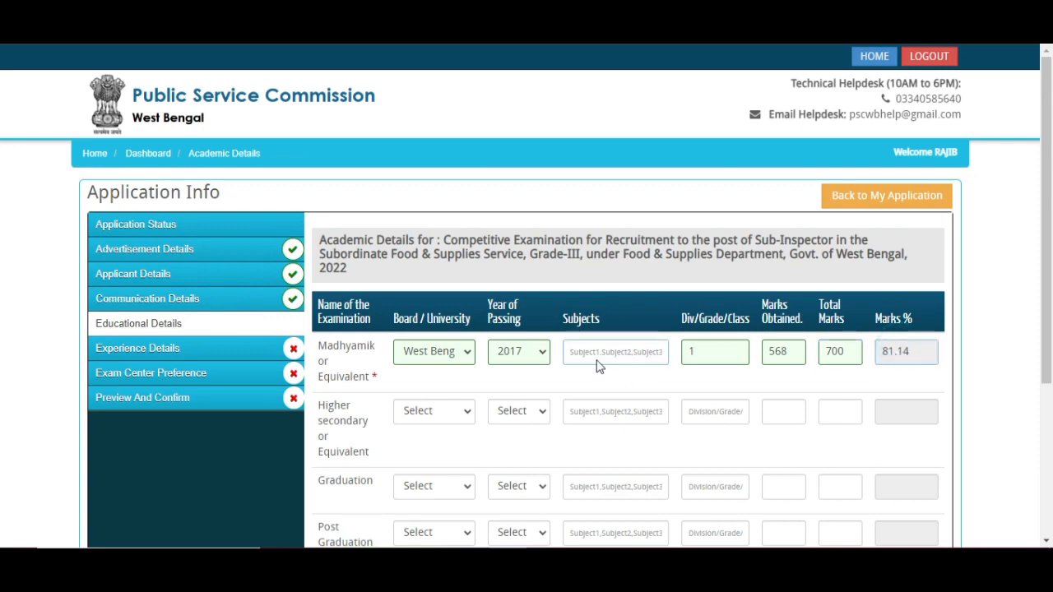
scroll(597, 362, down, 2)
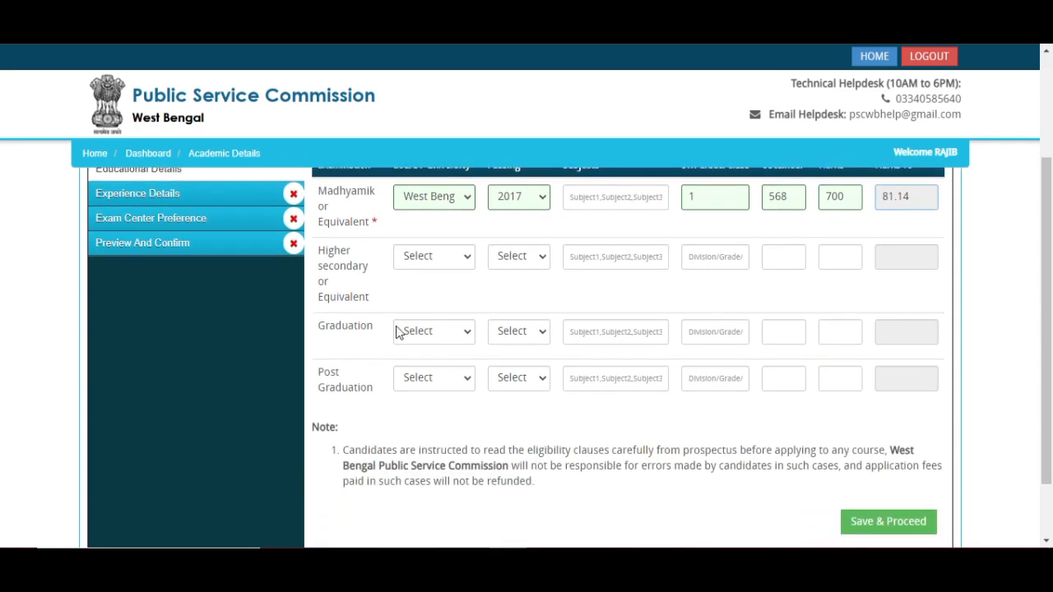
- Set the Higher Secondary board to West Bengal Council of Higher Secondary Education, passed in 2017
click(440, 257)
scroll(460, 403, down, 10)
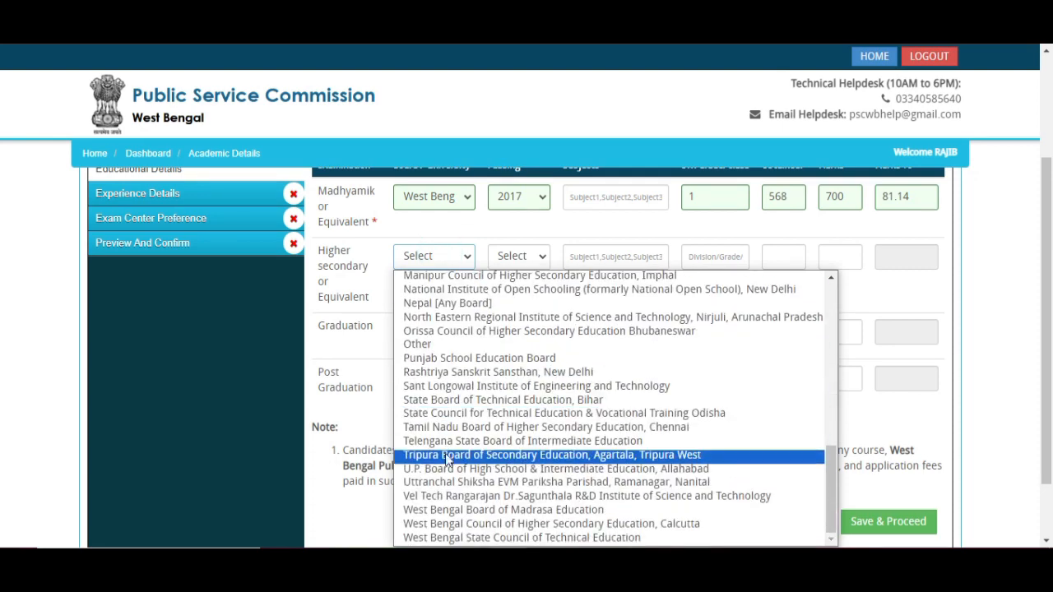
click(530, 523)
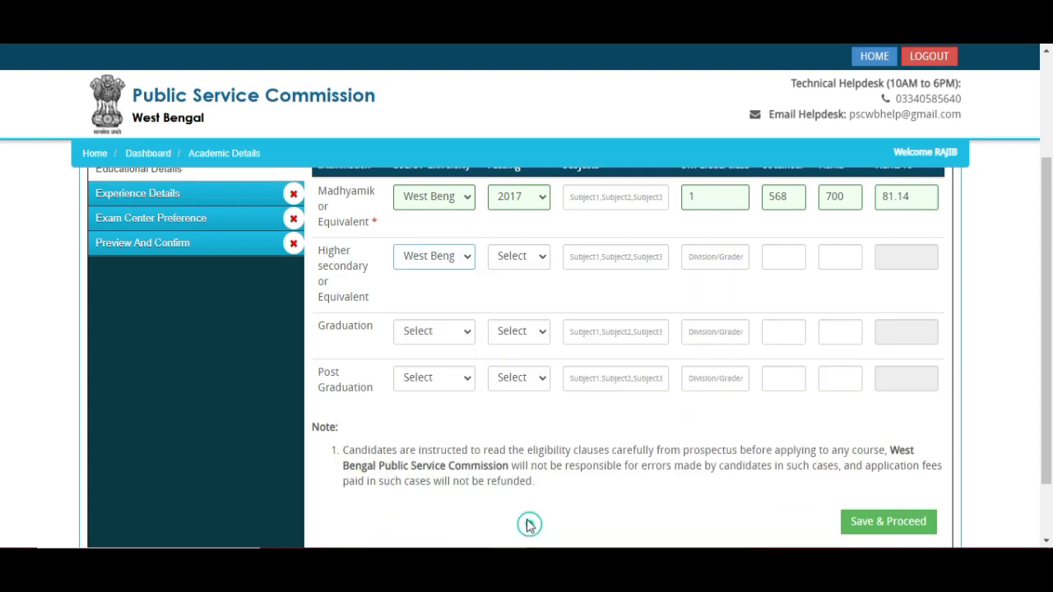
click(519, 255)
scroll(535, 395, down, 6)
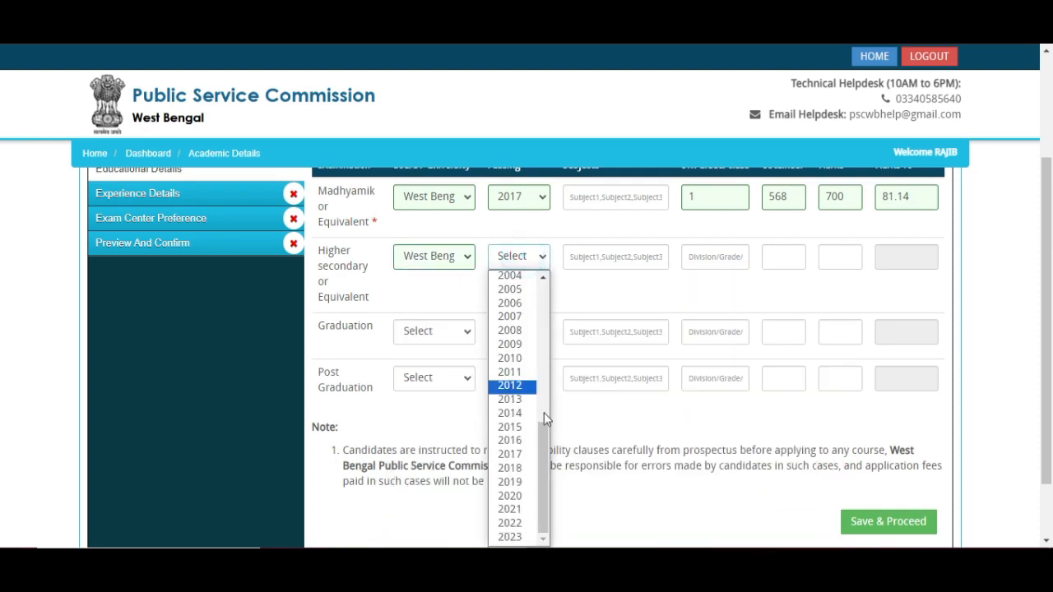
click(522, 454)
click(636, 259)
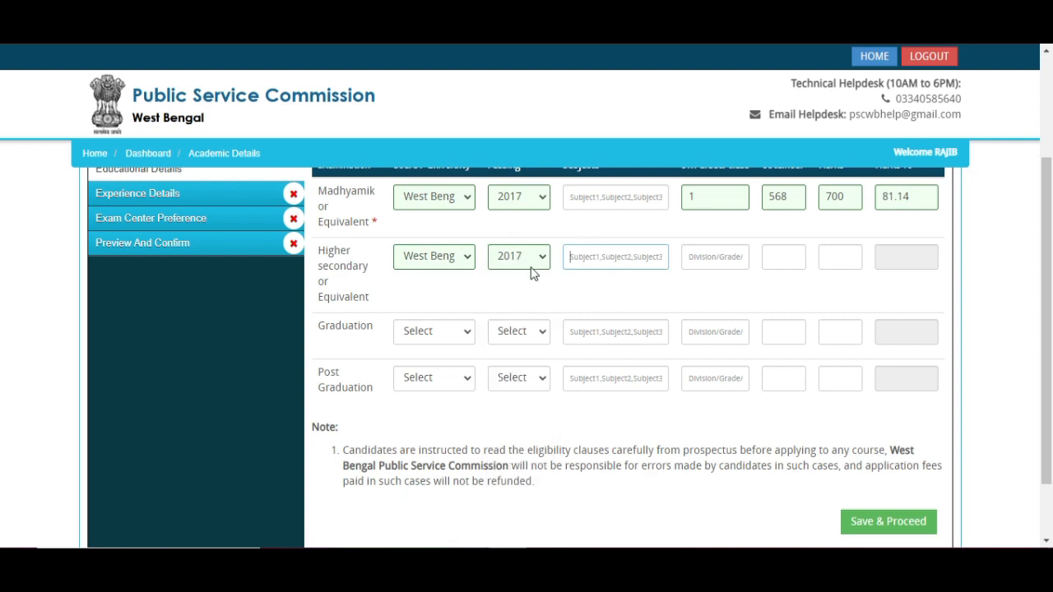
- Enter Higher Secondary division 1 and 458 marks out of 500, giving 91.6%
click(730, 261)
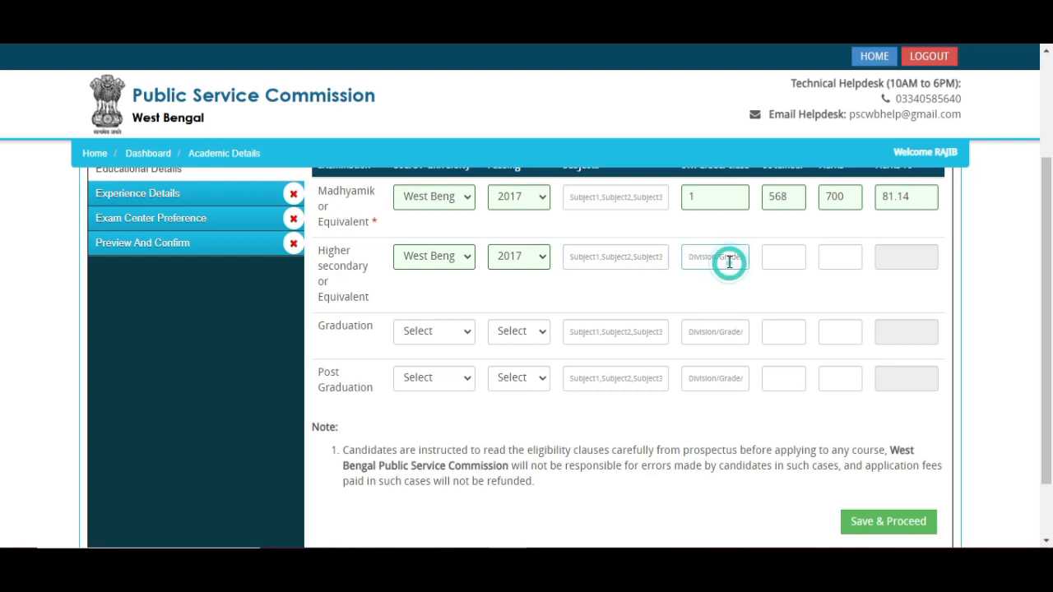
text(1)
click(777, 255)
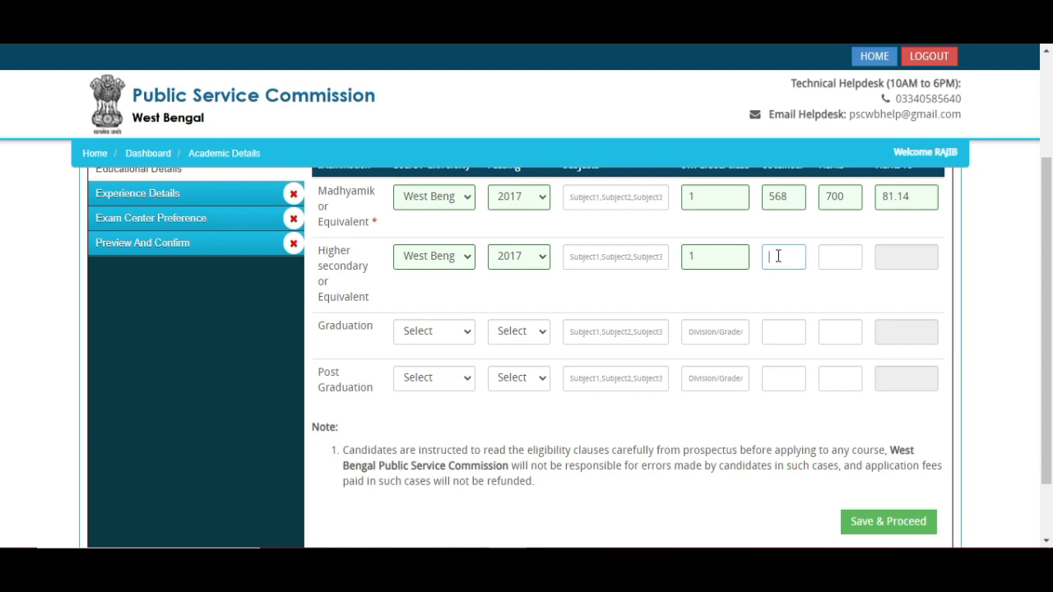
text(458)
click(833, 256)
text(500)
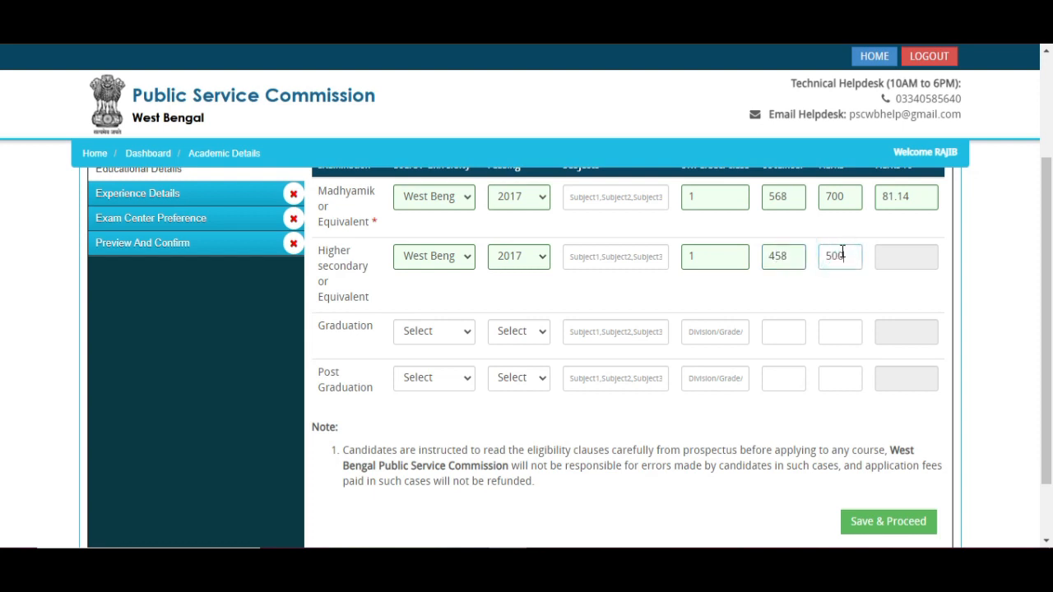
click(909, 258)
scroll(896, 210, down, 1)
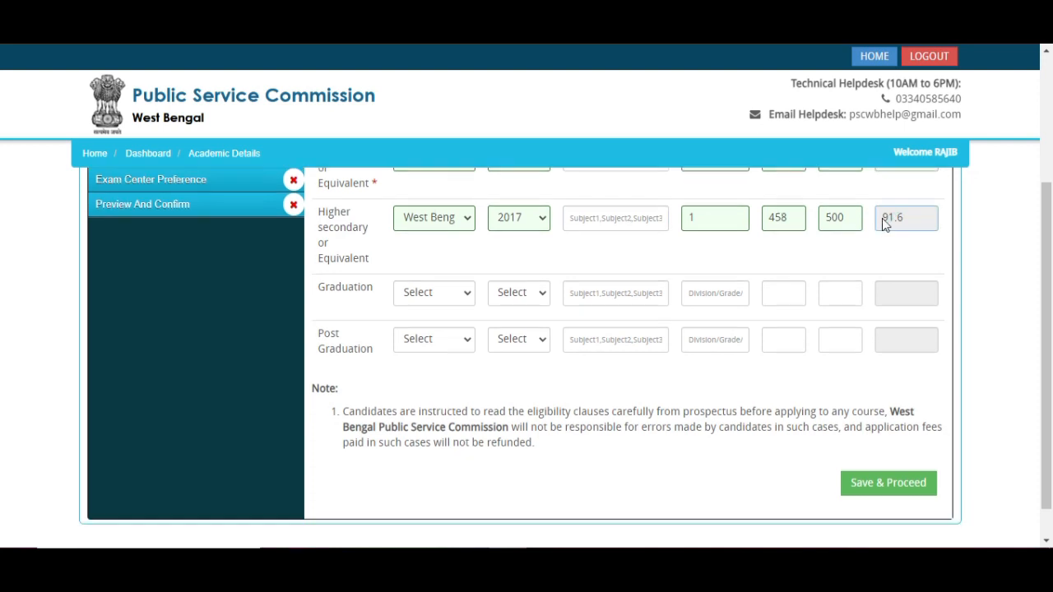
scroll(885, 225, down, 1)
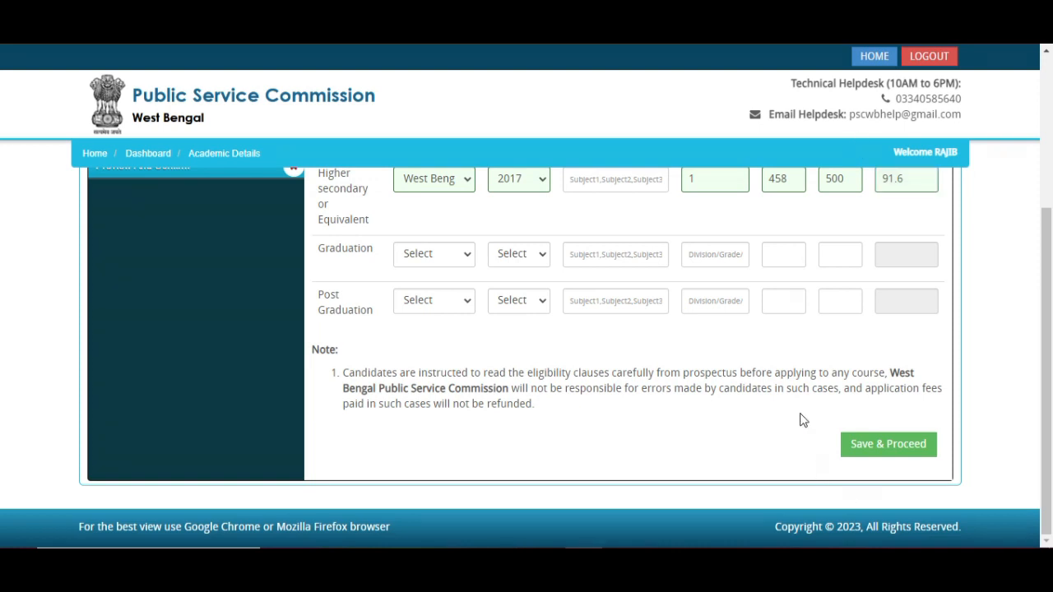
drag(801, 414, 977, 475)
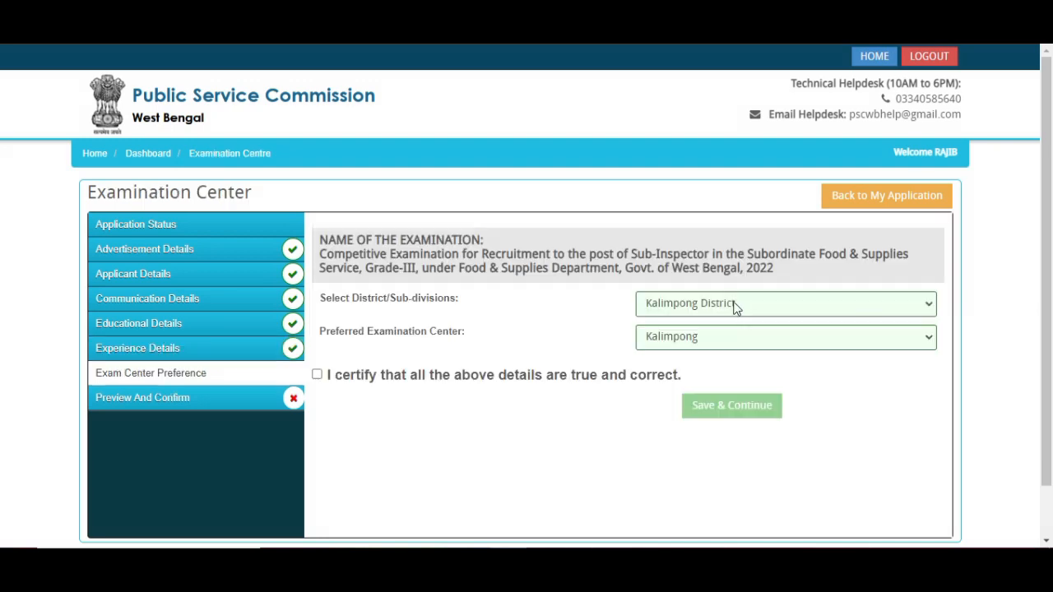
- Choose Kalimpong District and Kalimpong centre after Darjeeling is rejected, then certify the details
click(736, 305)
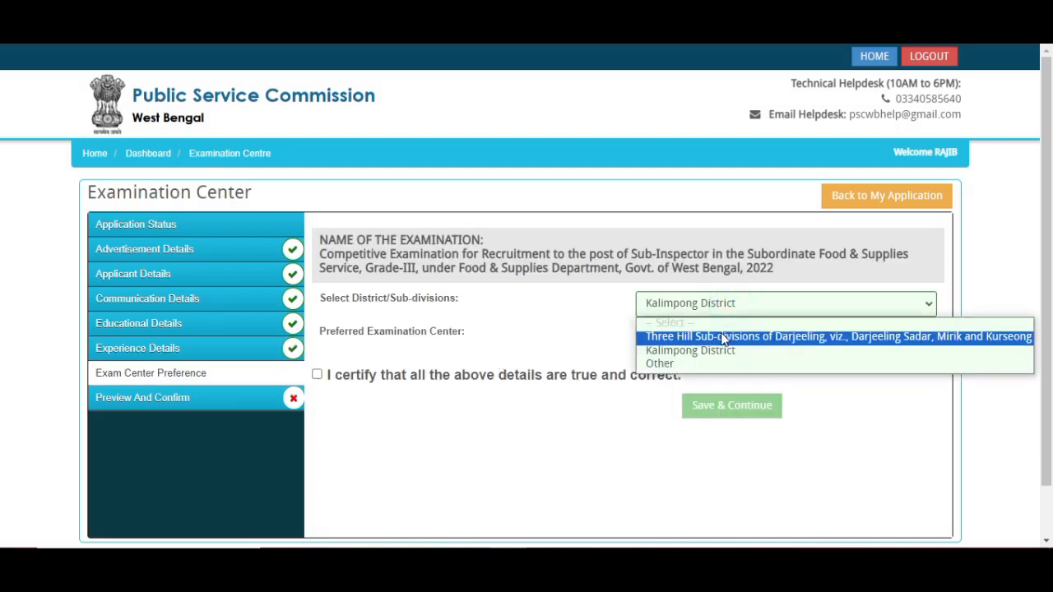
click(713, 351)
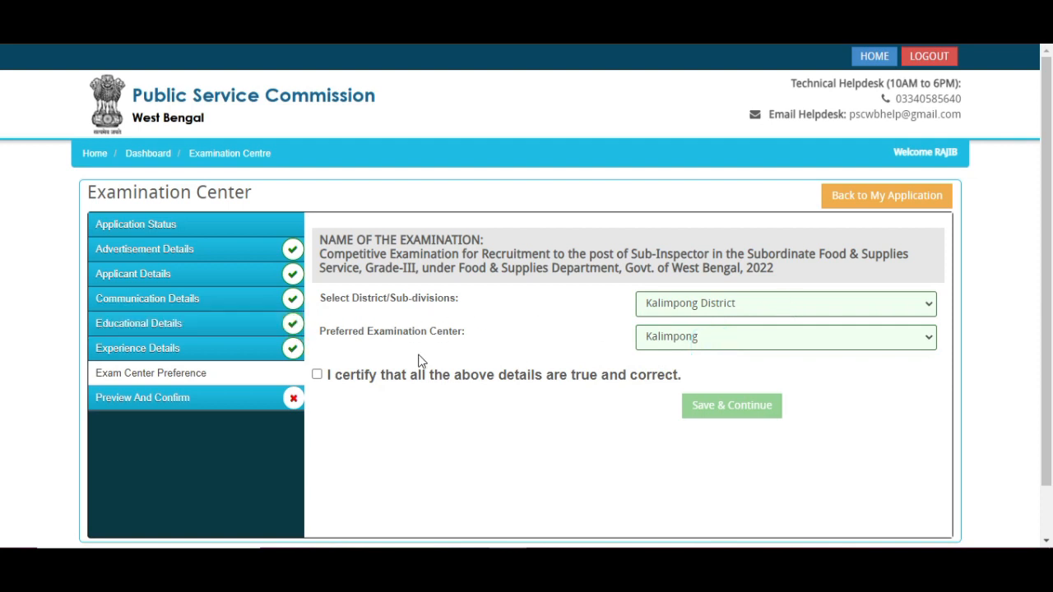
click(703, 348)
click(694, 313)
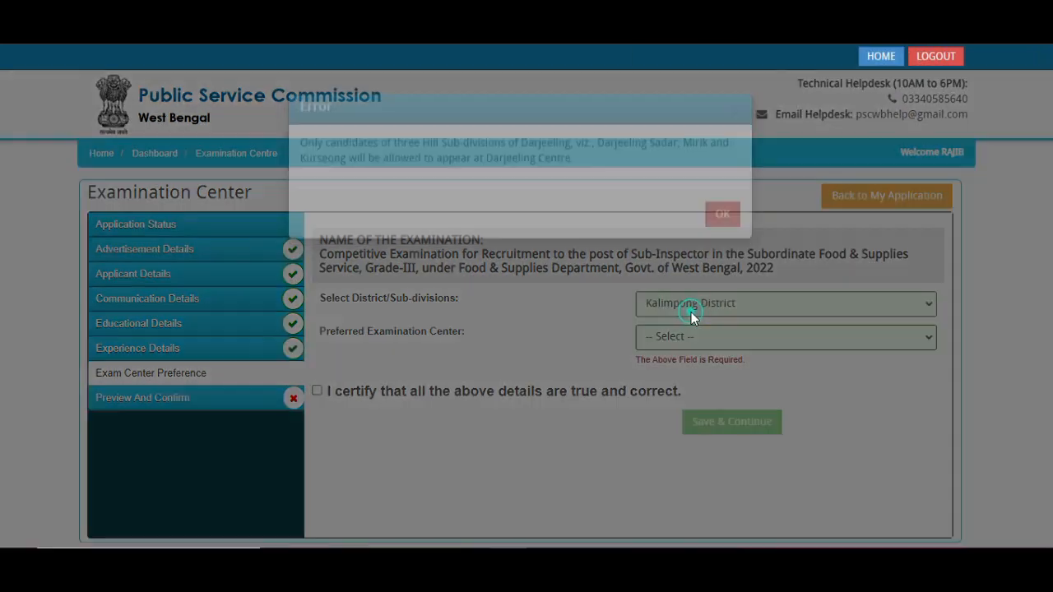
click(714, 250)
click(712, 339)
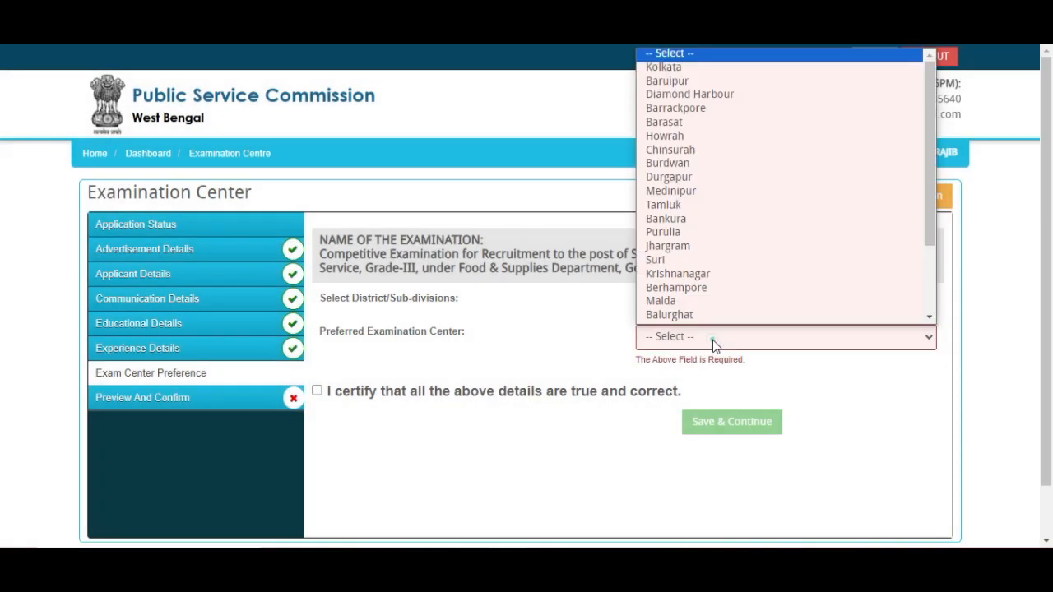
scroll(679, 308, down, 2)
click(679, 303)
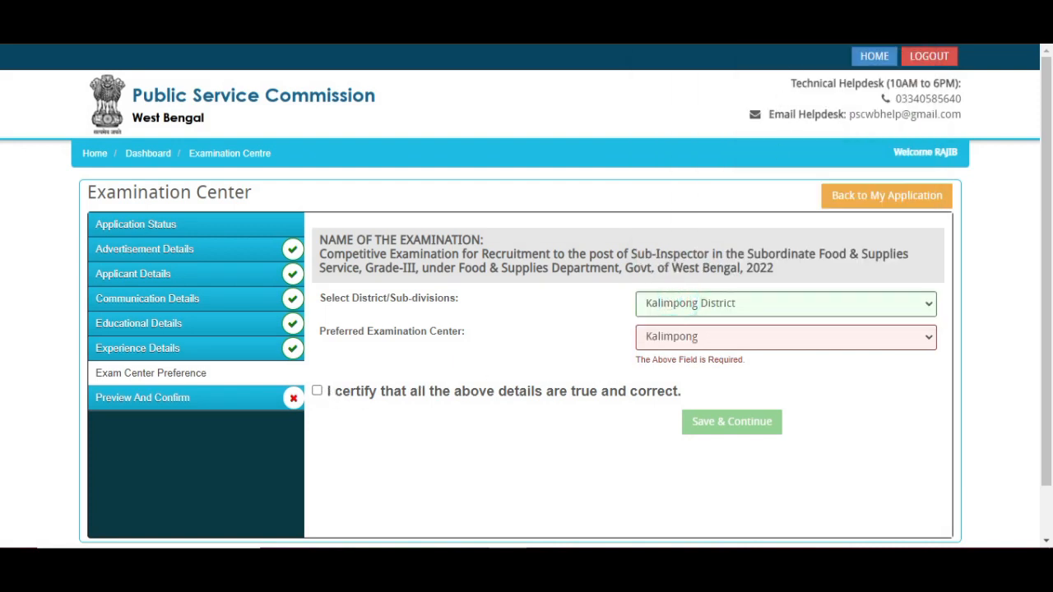
click(841, 47)
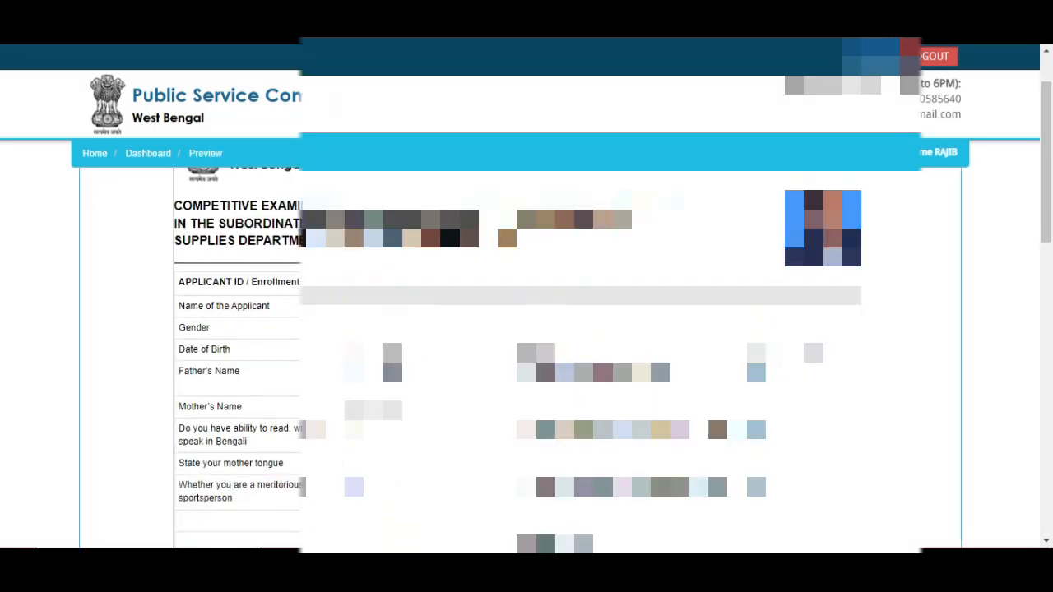
- Scroll through the preview, tick I CONFIRM THE ABOVE, and accept the no-further-edits warning
scroll(269, 280, down, 7)
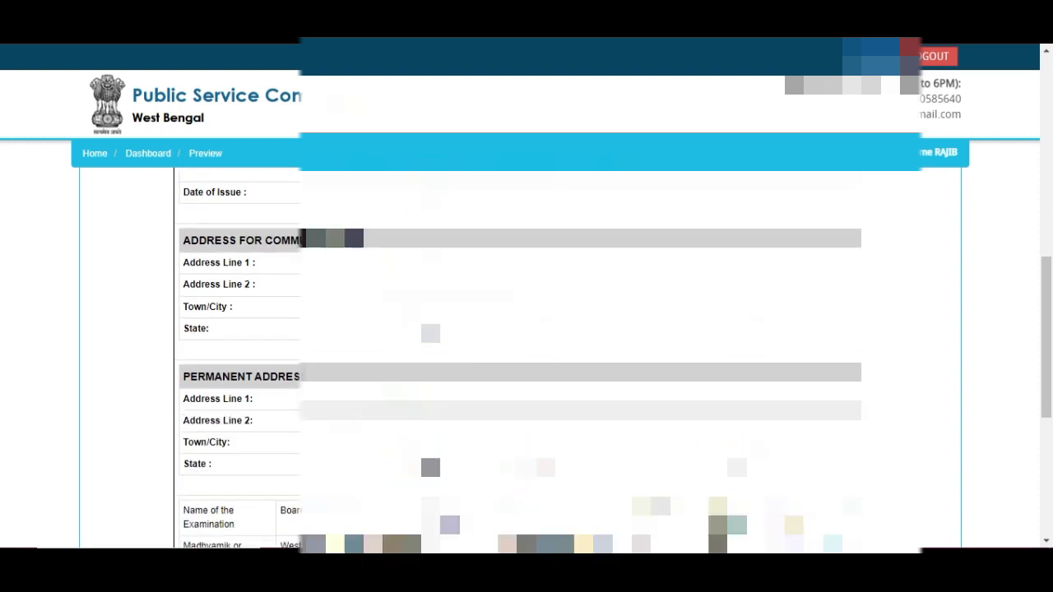
scroll(420, 431, down, 5)
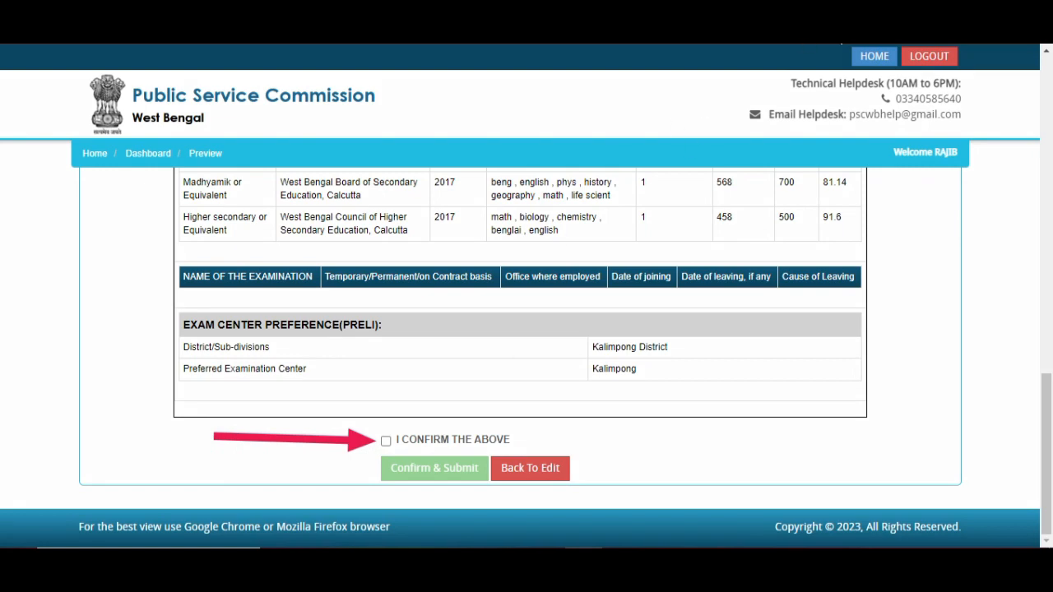
click(385, 440)
click(416, 466)
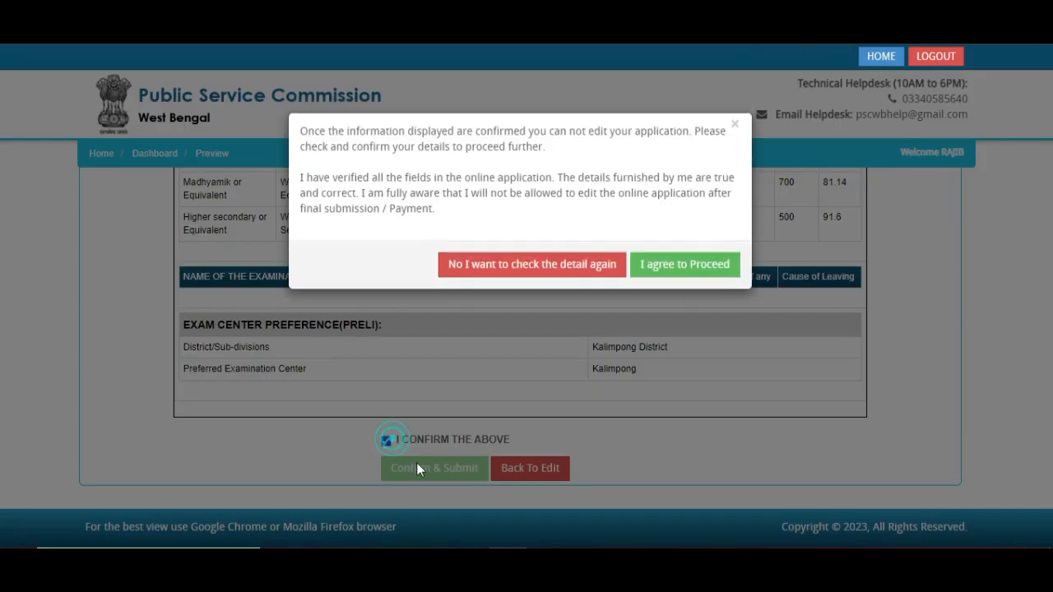
click(683, 273)
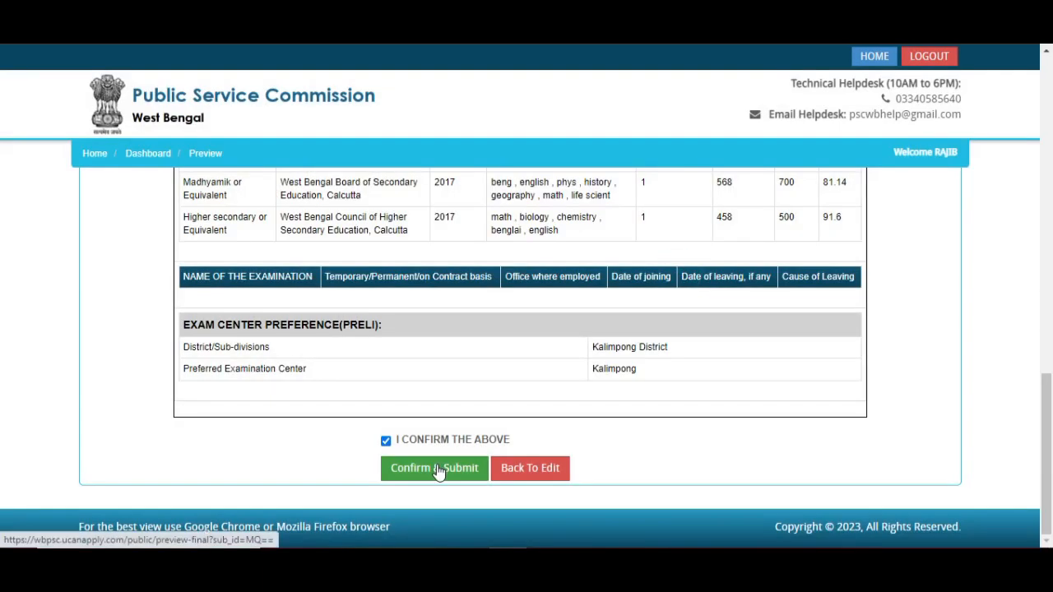
- Confirm & Submit the application, then tick the head-of-office and fields-verified declarations
click(444, 473)
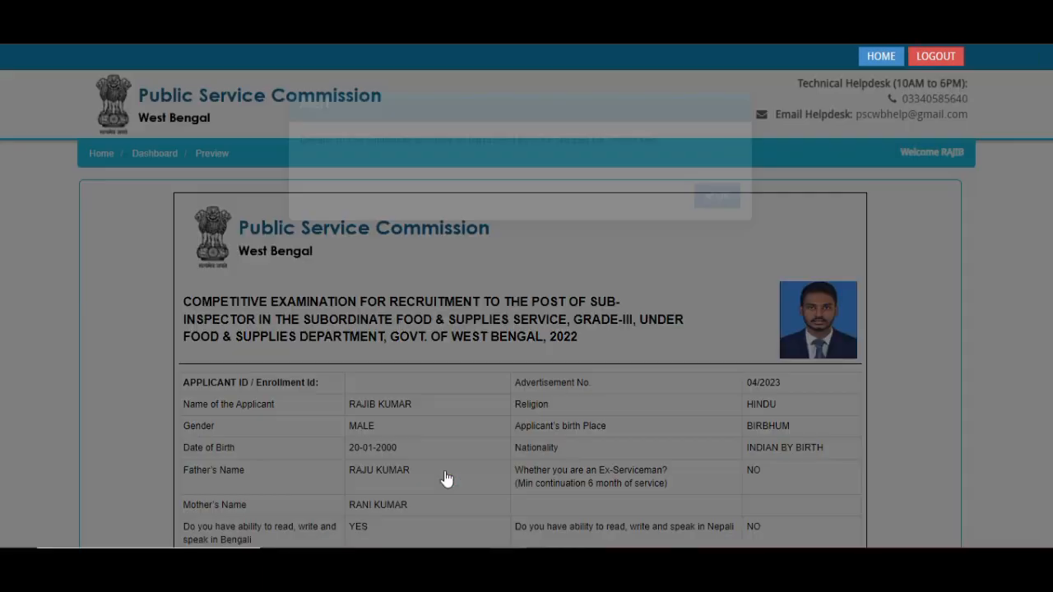
click(713, 229)
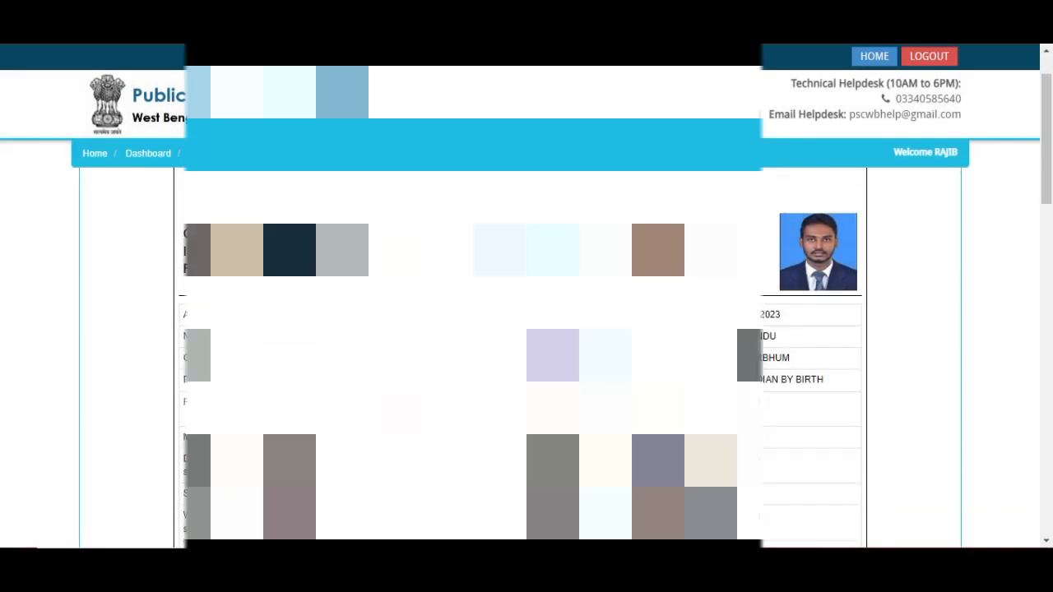
scroll(520, 353, down, 16)
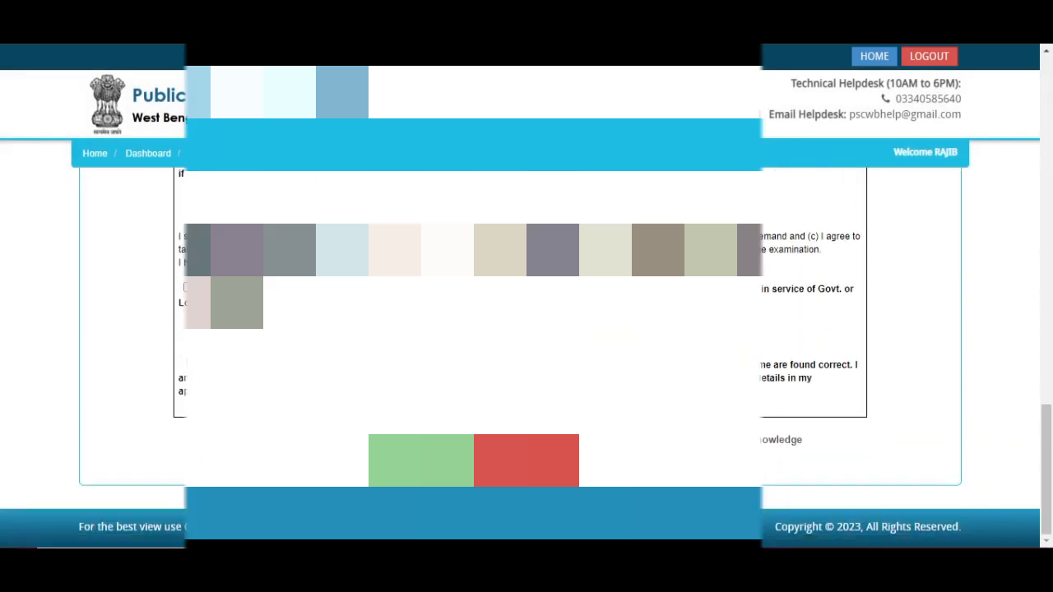
click(188, 288)
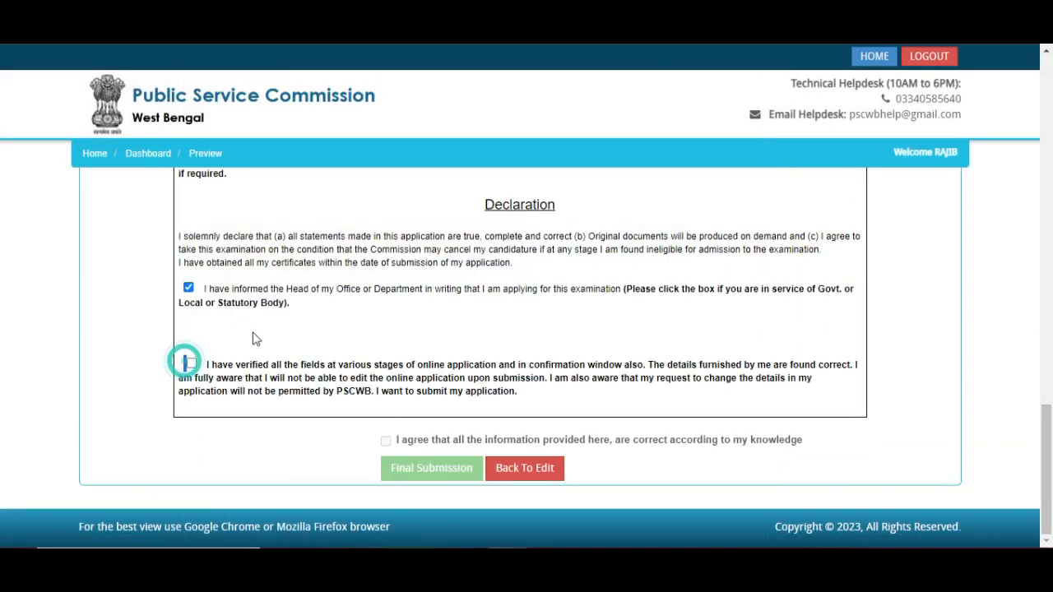
click(190, 363)
- Agree all information is correct, accept the no-edit warning, and make the final submission
scroll(317, 338, up, 2)
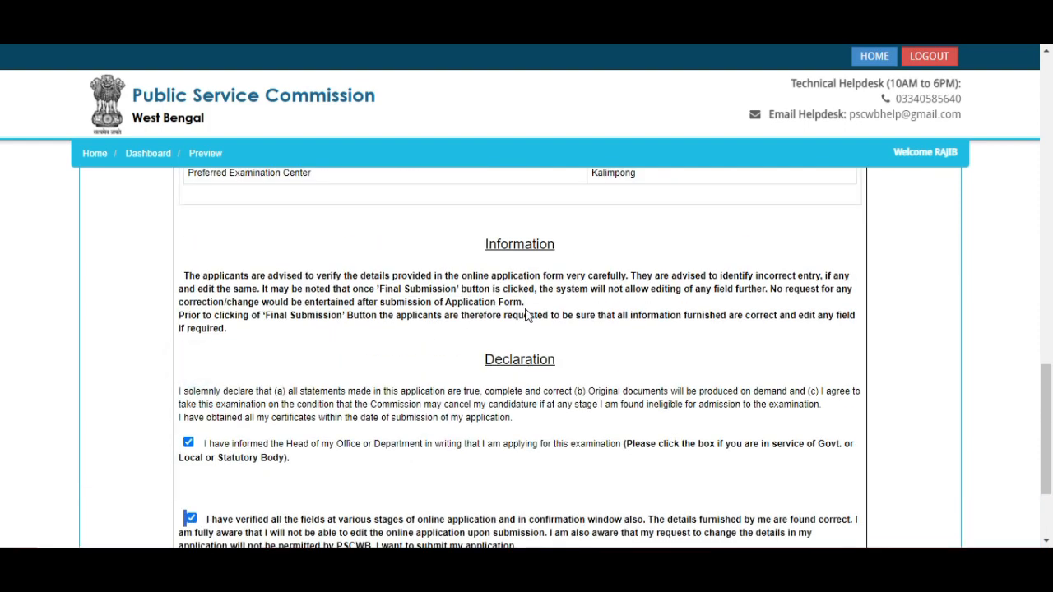
scroll(526, 312, up, 3)
scroll(477, 282, down, 5)
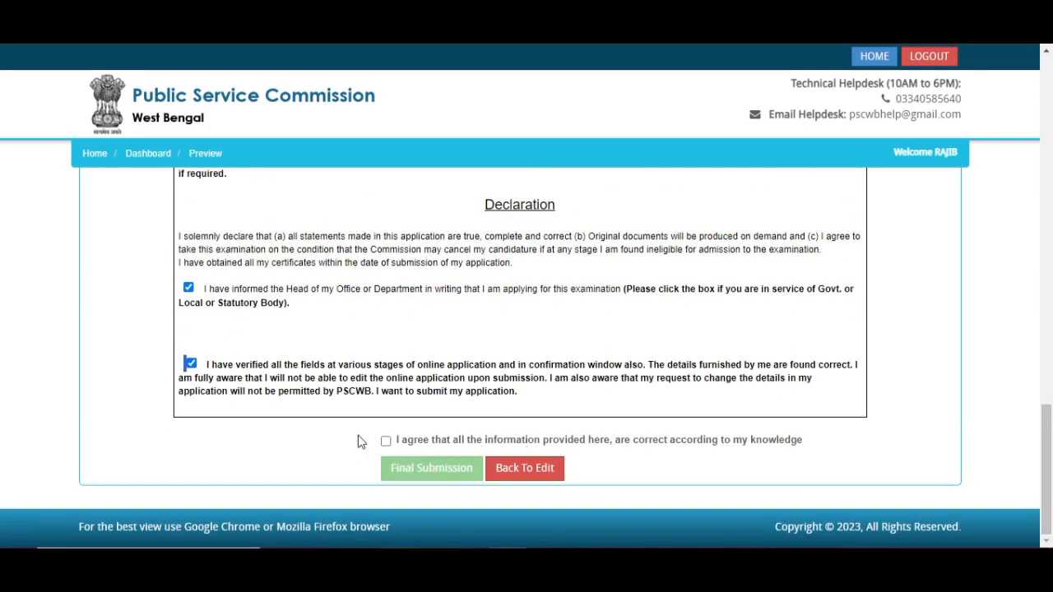
click(387, 441)
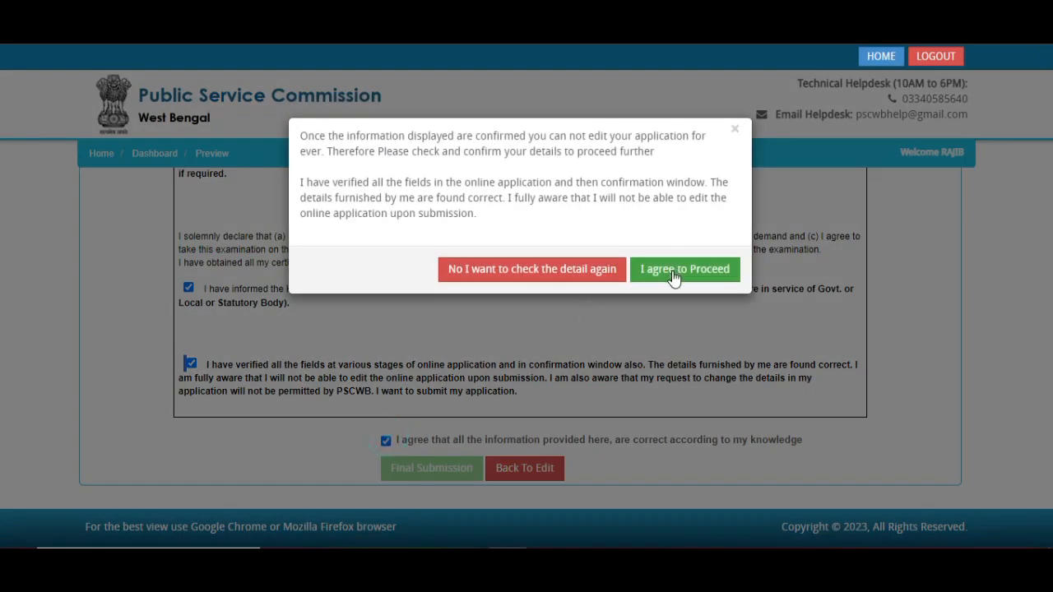
click(674, 271)
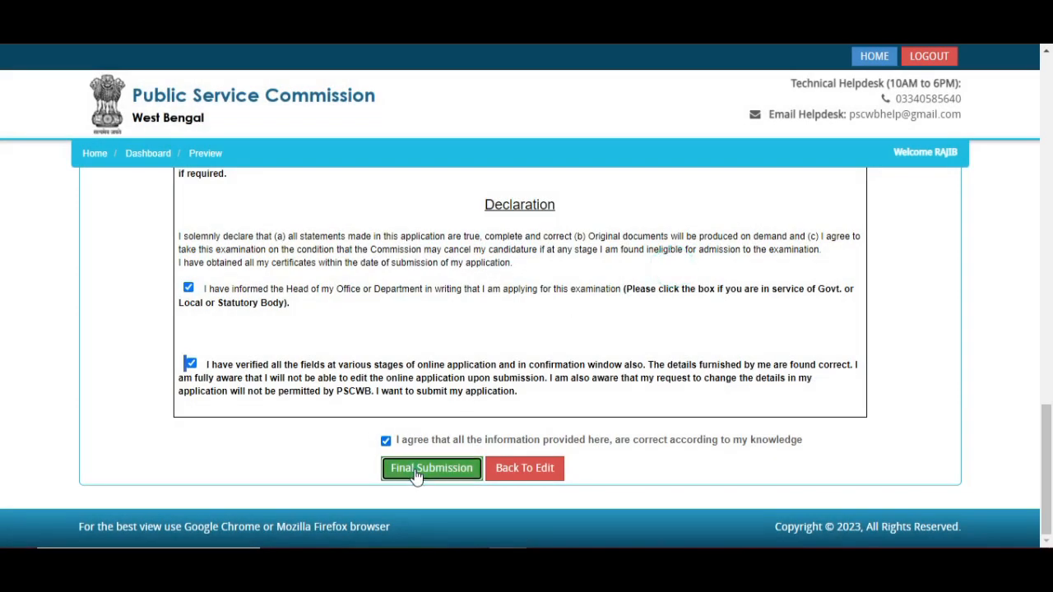
click(416, 473)
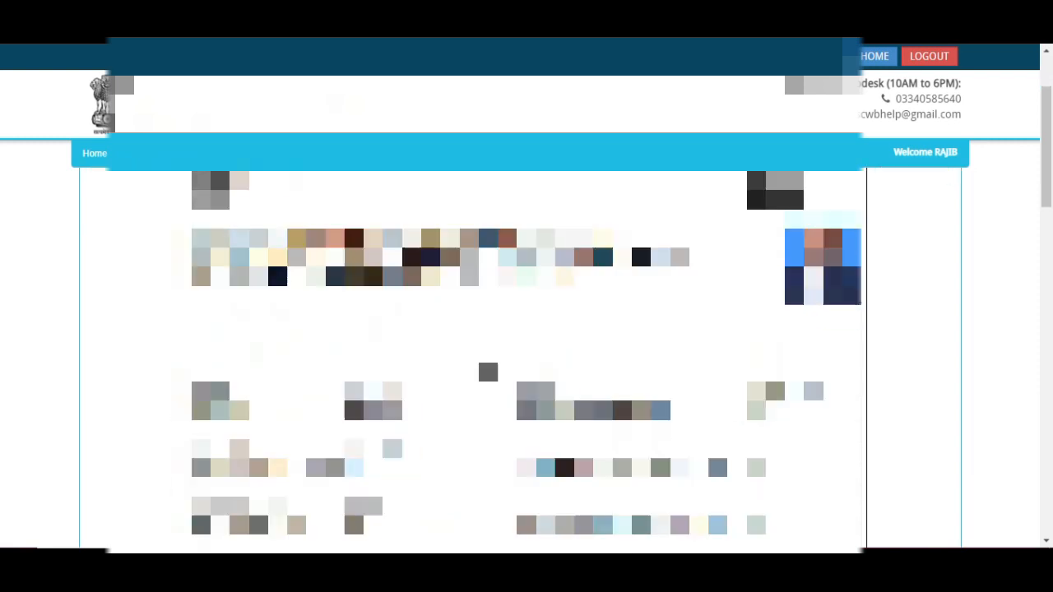
- Scroll down to the 'Your application is submitted Successfully' message and Download Your Application Form button
scroll(399, 352, down, 16)
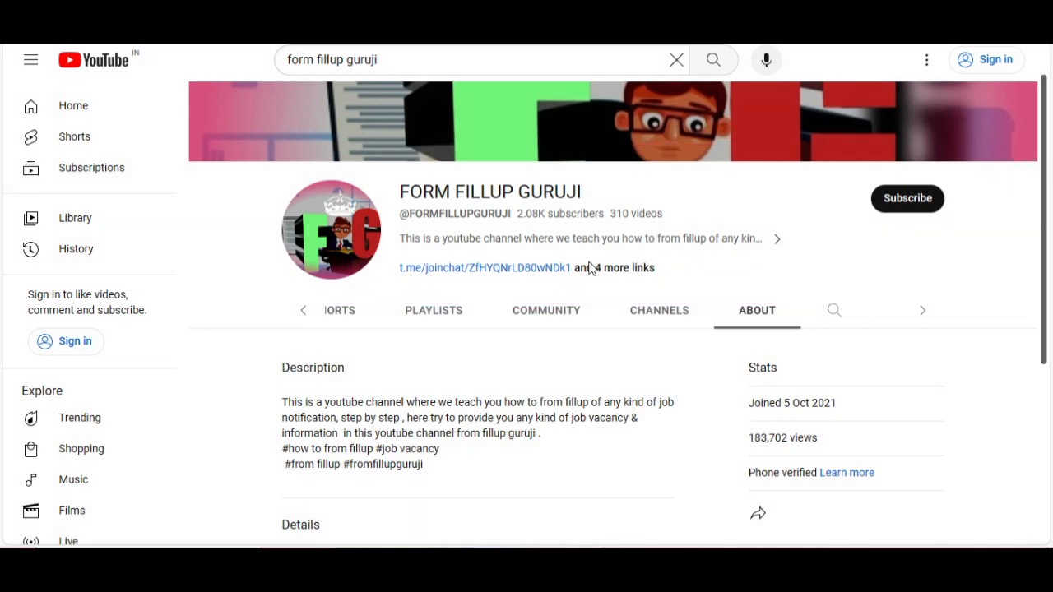
- Scroll the FORM FILLUP GURUJI About page down to its Details and Links sections
scroll(587, 283, down, 4)
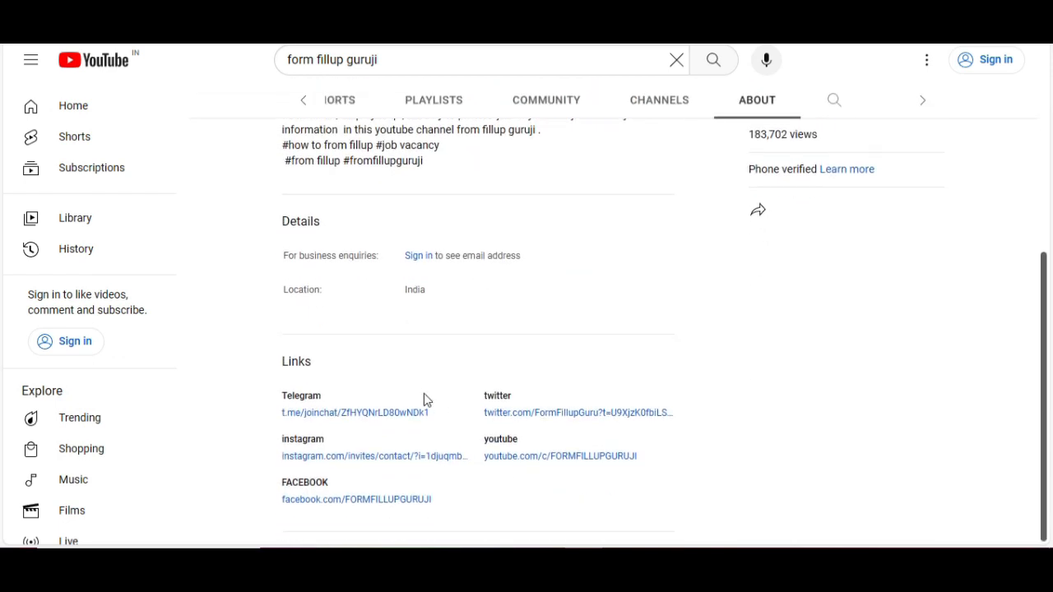